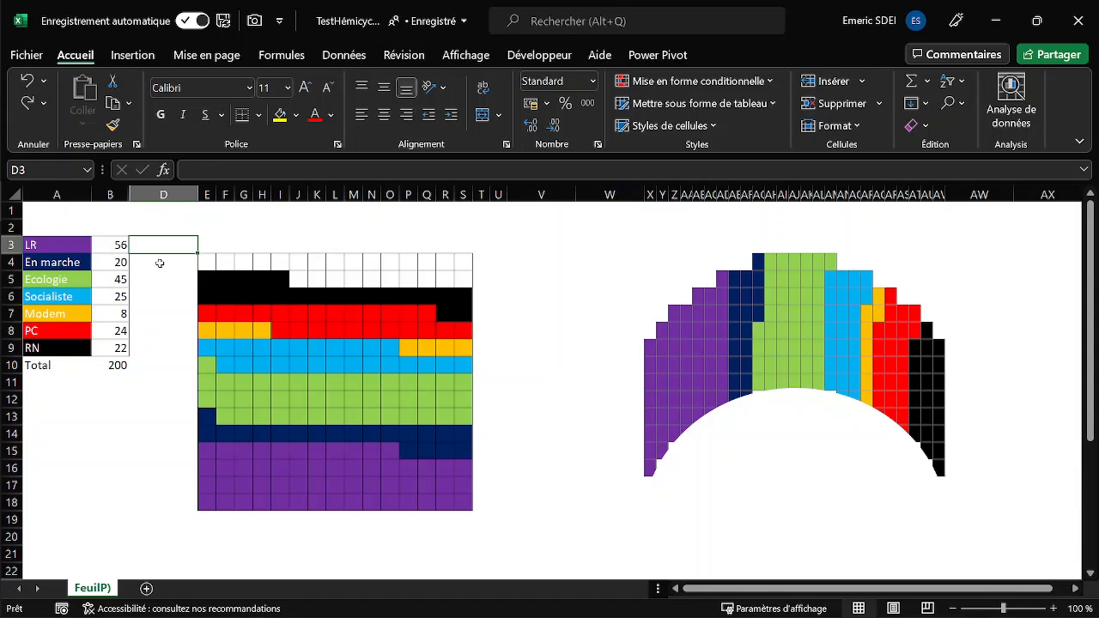
# - Switch to the workbook with the party seat table and review the seat numbers in B2:B8 and the total formula in B9
pyautogui.hotkey('alt', 'F11')
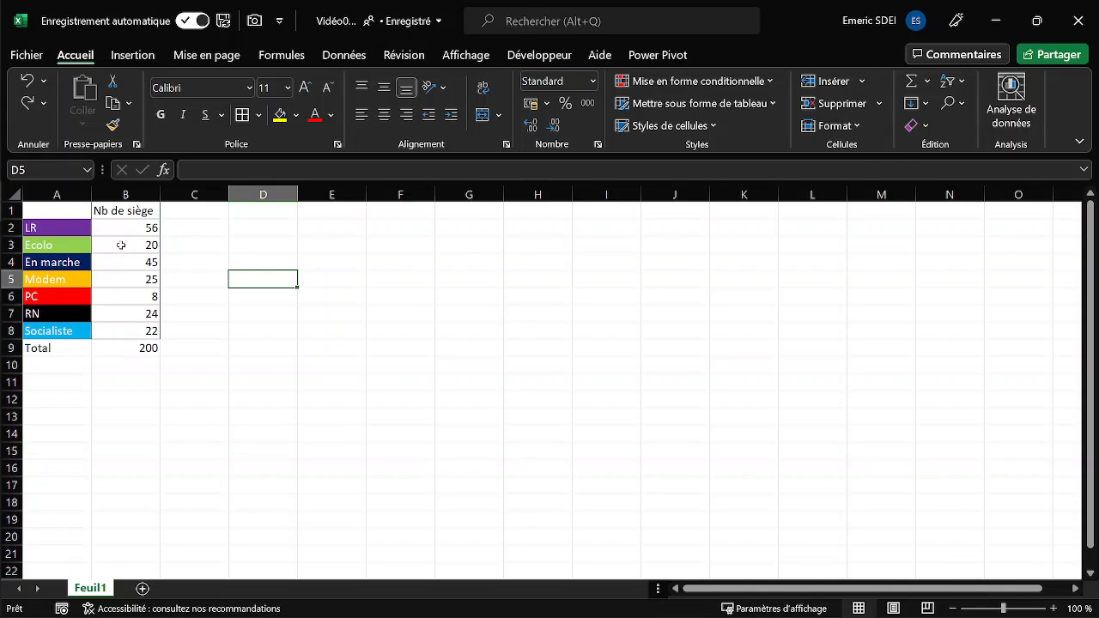
pyautogui.moveTo(134, 228); pyautogui.dragTo(139, 334)
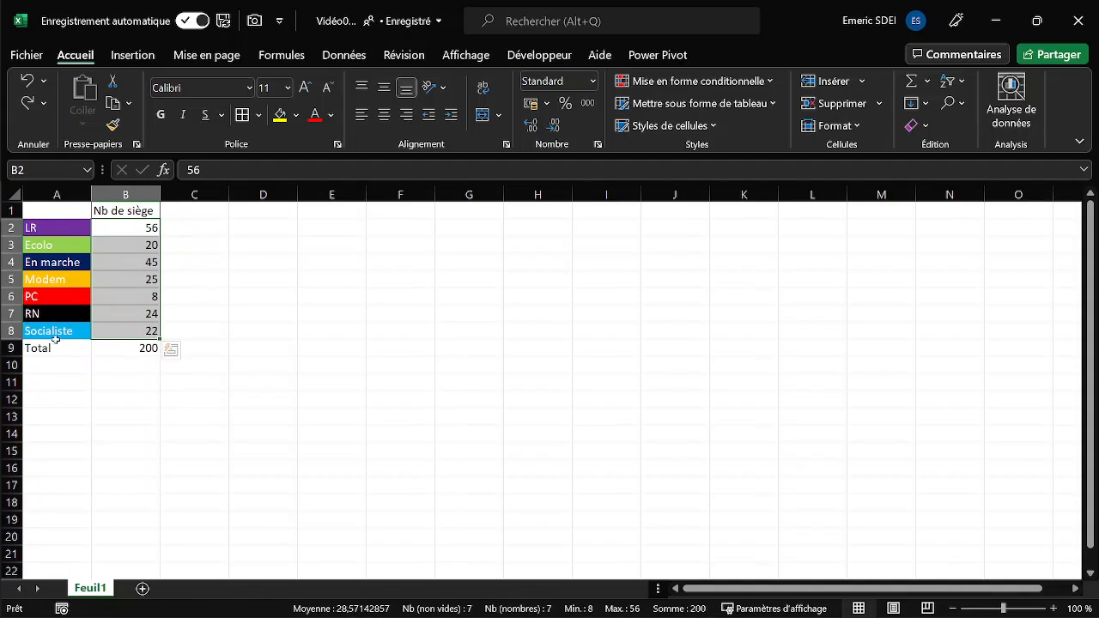
pyautogui.click(122, 347)
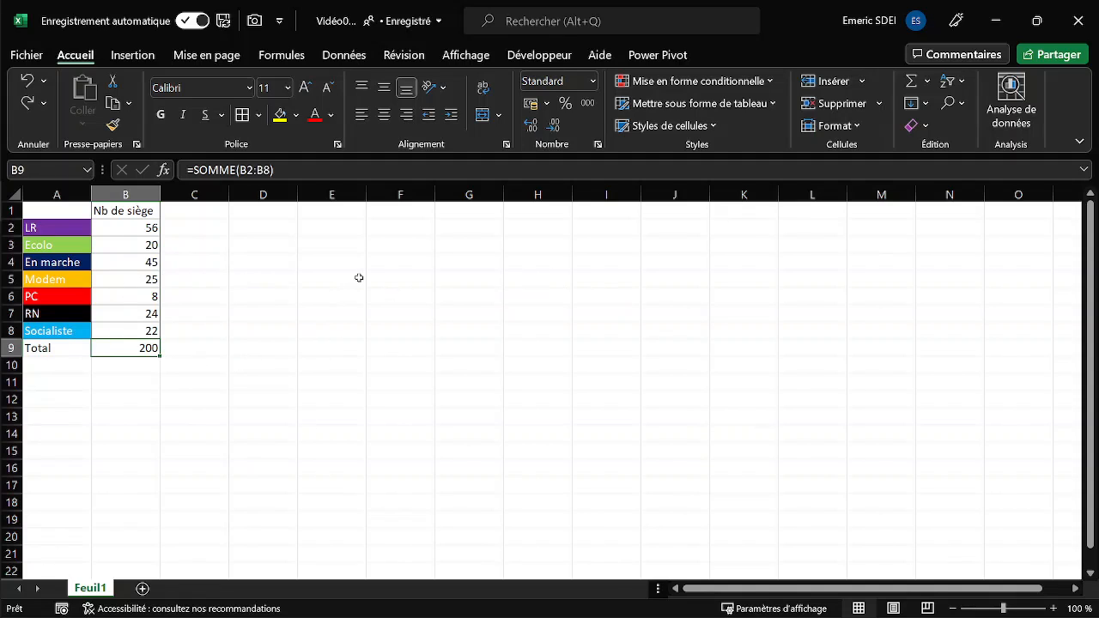
# - Fill E5:E12 with the number series 1 to 8, starting from 1 in E5
pyautogui.click(359, 278)
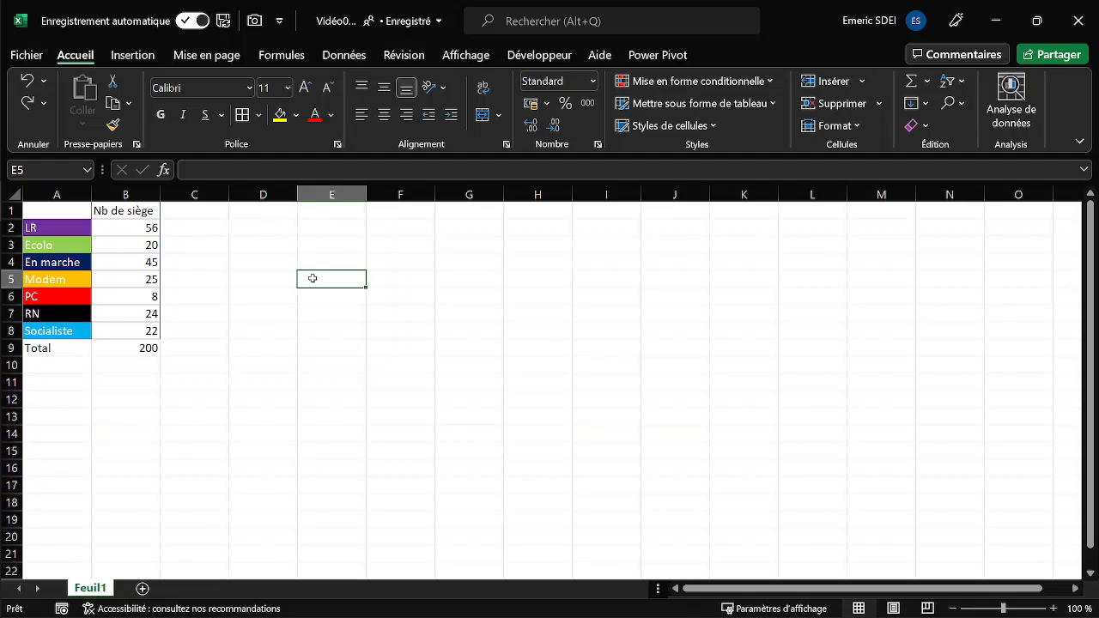
pyautogui.write('1')
pyautogui.press('Tab')
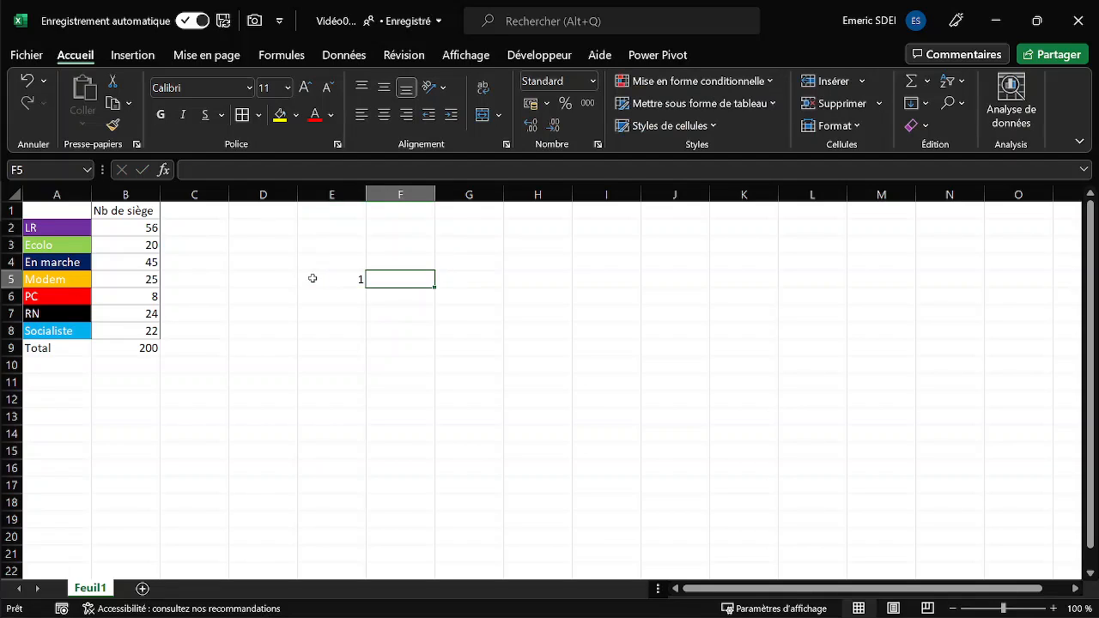
pyautogui.click(313, 278)
pyautogui.moveTo(366, 287); pyautogui.dragTo(365, 409)
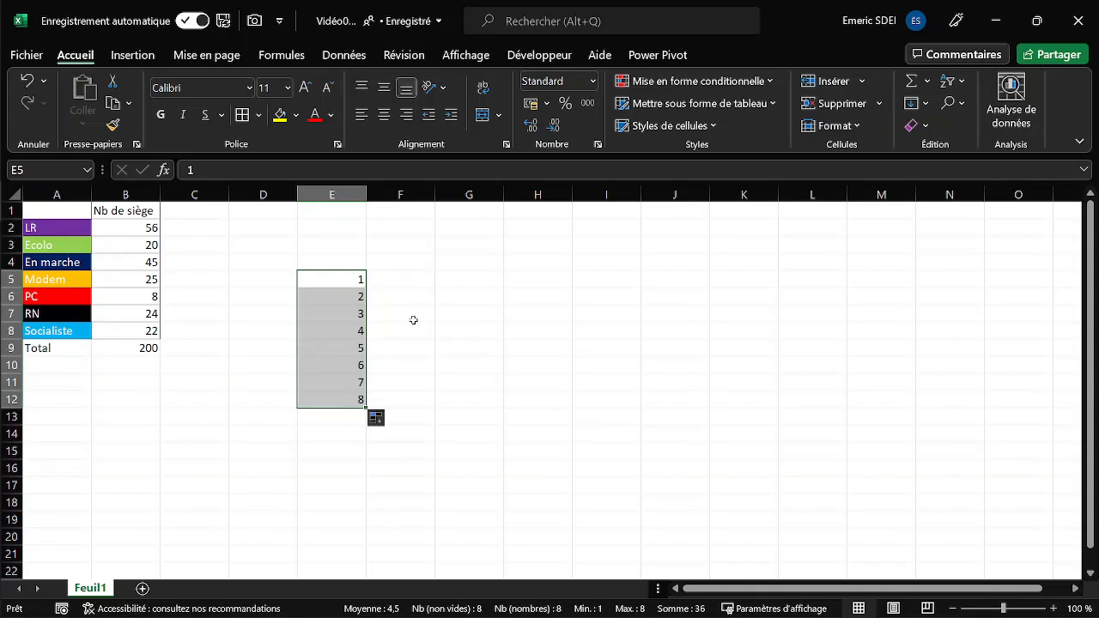
# - Enter 9 in F5 and extend the series down to F12, ending at 16
pyautogui.click(393, 280)
pyautogui.write('9')
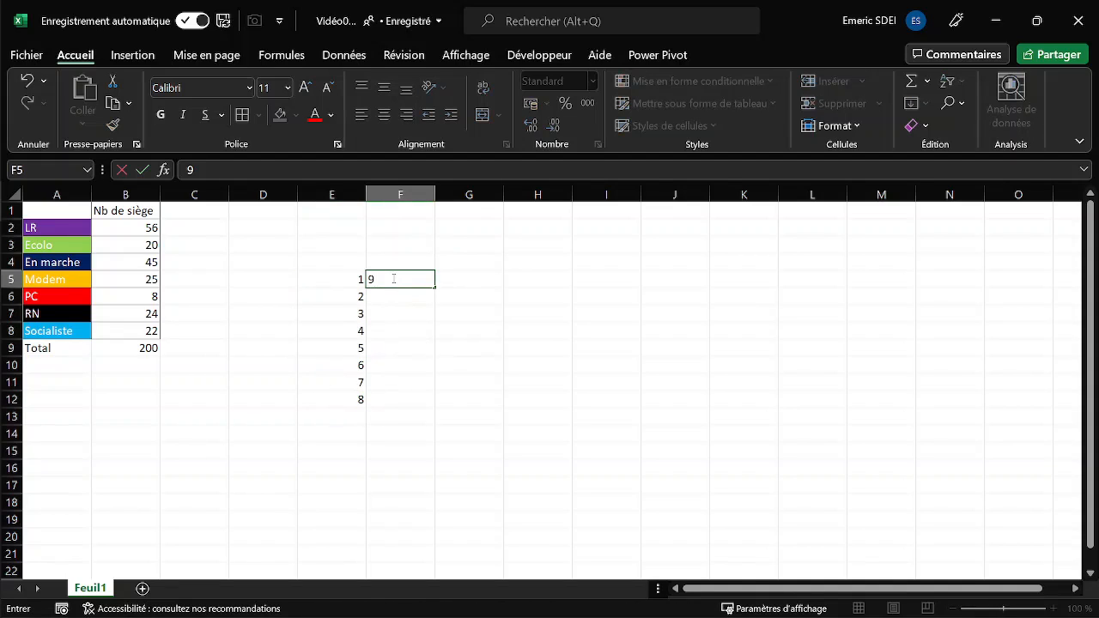
pyautogui.hotkey('ctrl', 'Return')
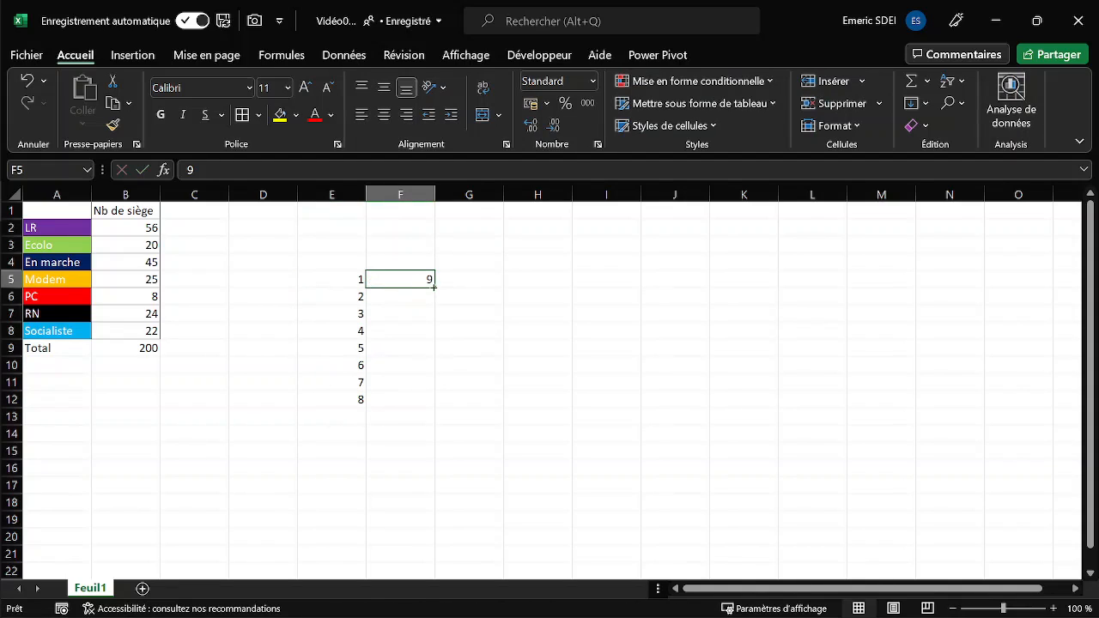
pyautogui.moveTo(435, 286); pyautogui.dragTo(419, 405)
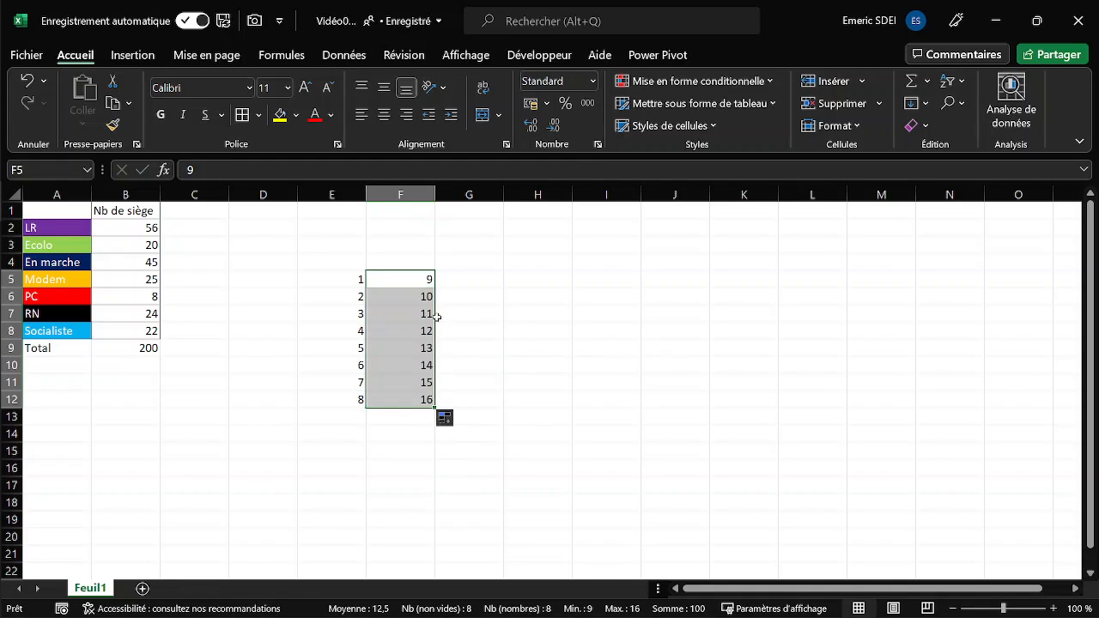
# - Clear the trial number series from E5:F12
pyautogui.moveTo(347, 275); pyautogui.dragTo(423, 397)
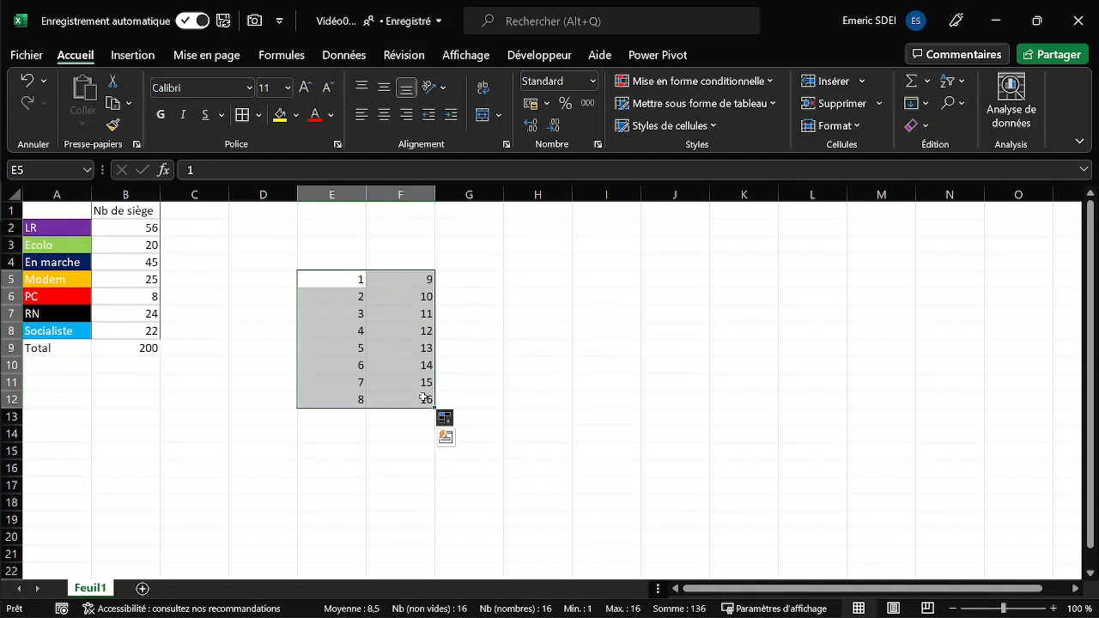
pyautogui.press('Delete')
# - Enter the formula =SEQUENCE(25;8) in cell E5 to generate a grid of consecutive numbers
pyautogui.click(330, 278)
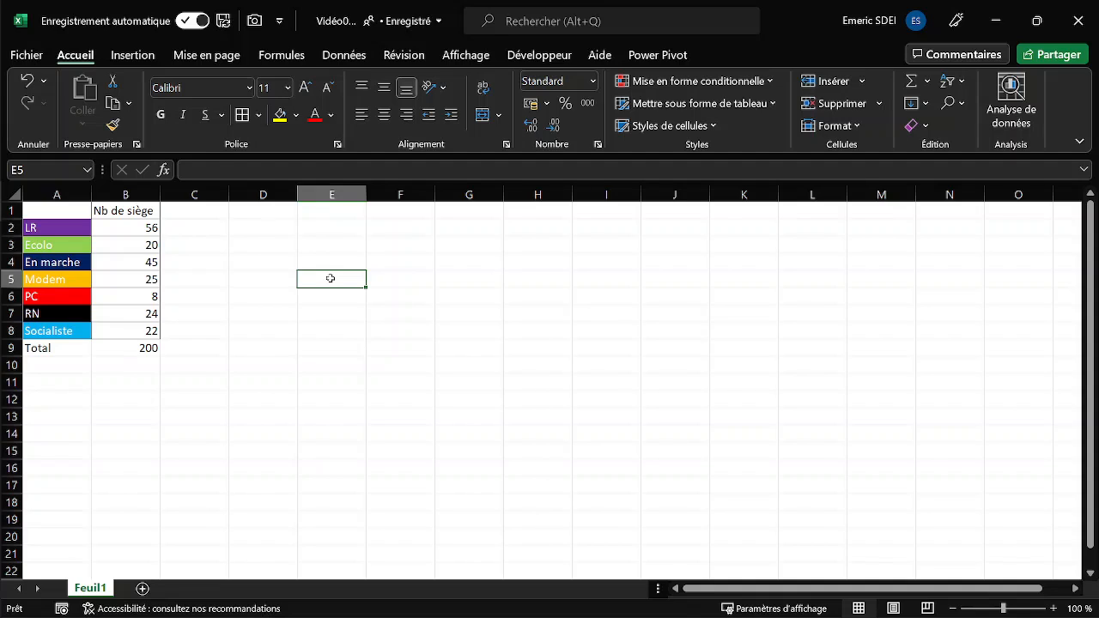
pyautogui.write('=se')
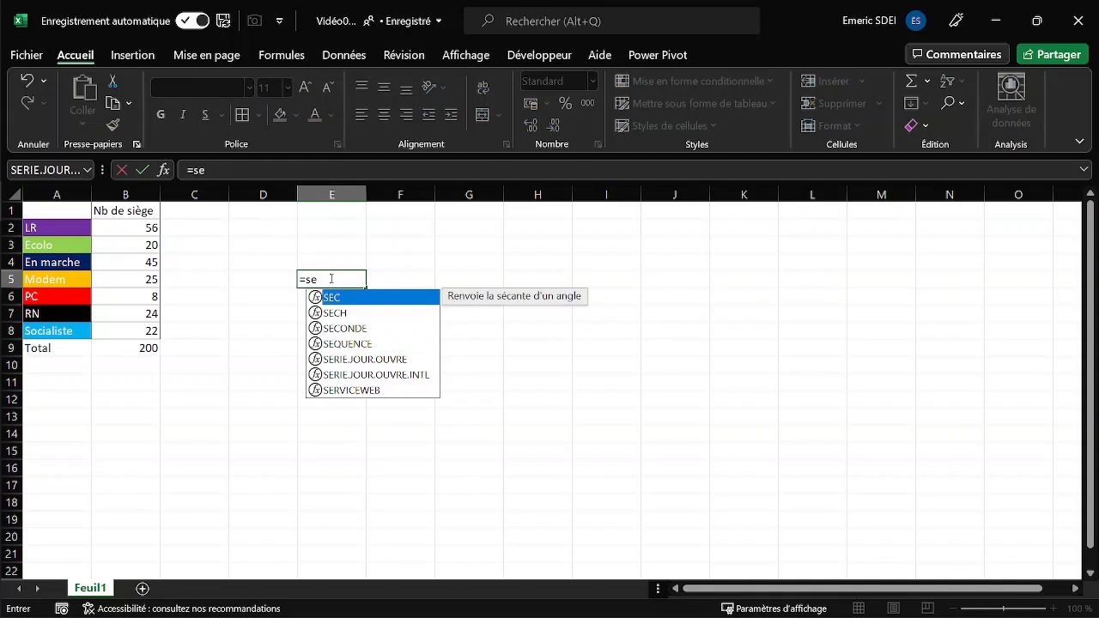
pyautogui.press('Down')
pyautogui.press('Down')
pyautogui.press('Down')
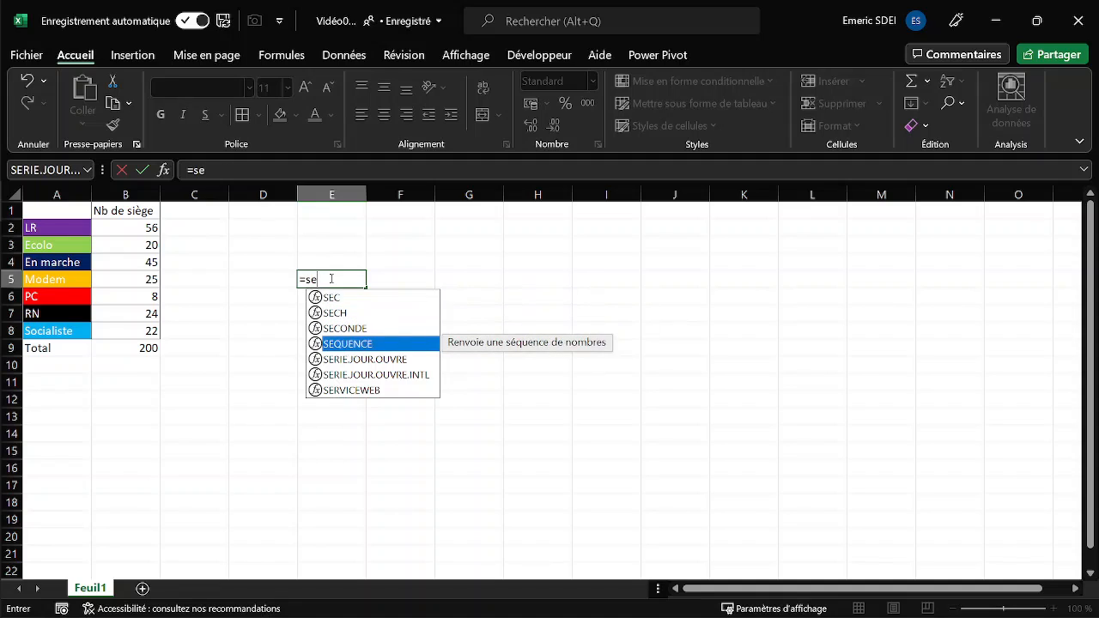
pyautogui.press('Tab')
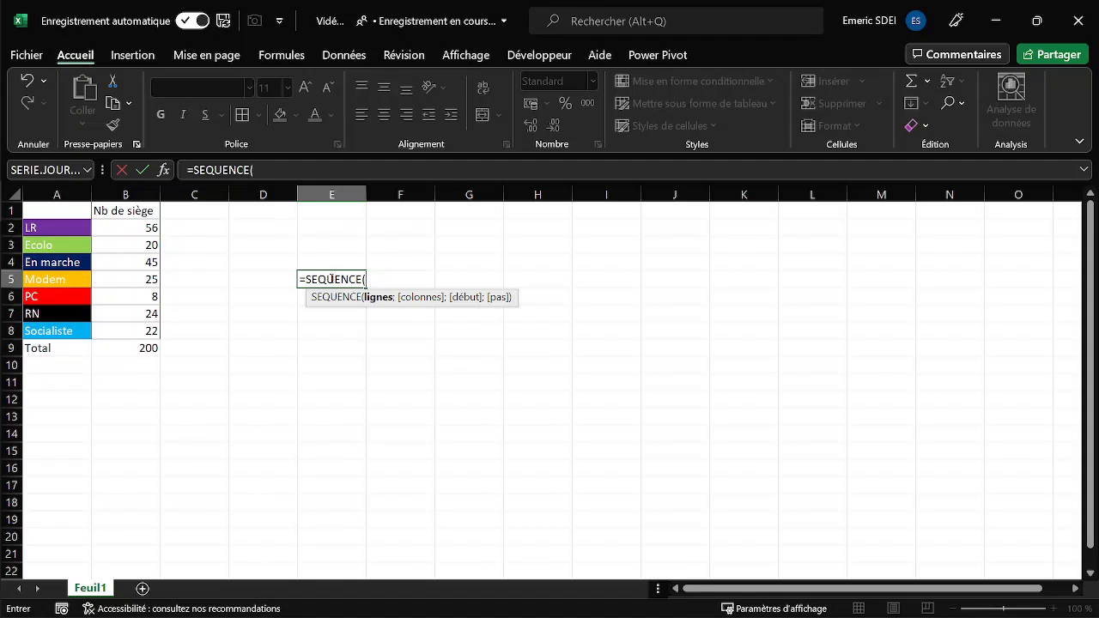
pyautogui.write('8')
pyautogui.press('BackSpace')
pyautogui.write('25')
pyautogui.write(';')
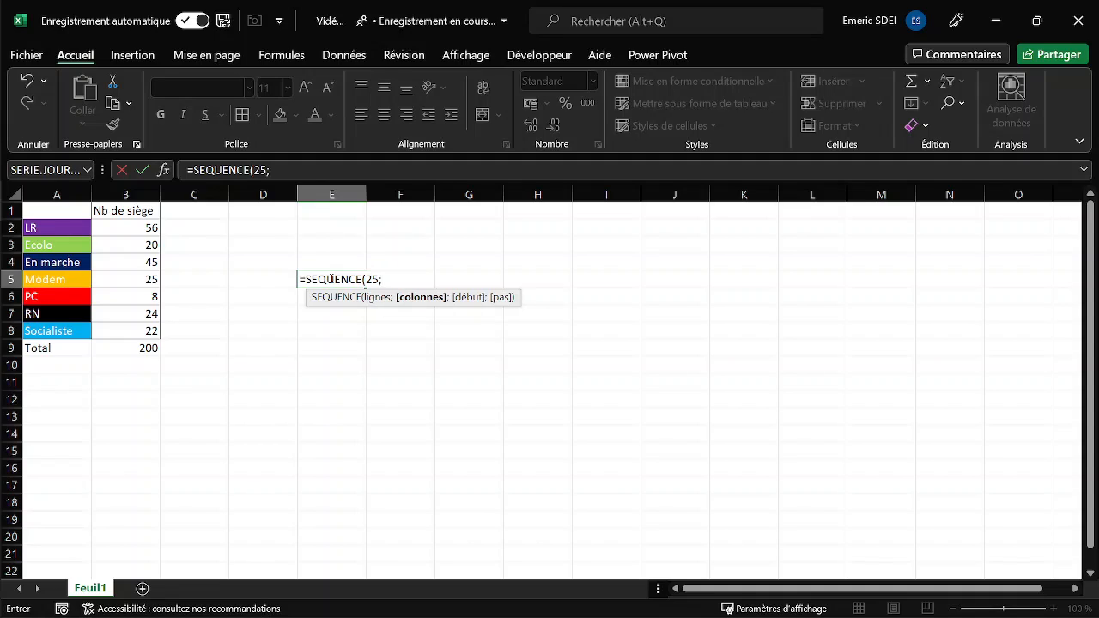
pyautogui.write('8')
pyautogui.press('Return')
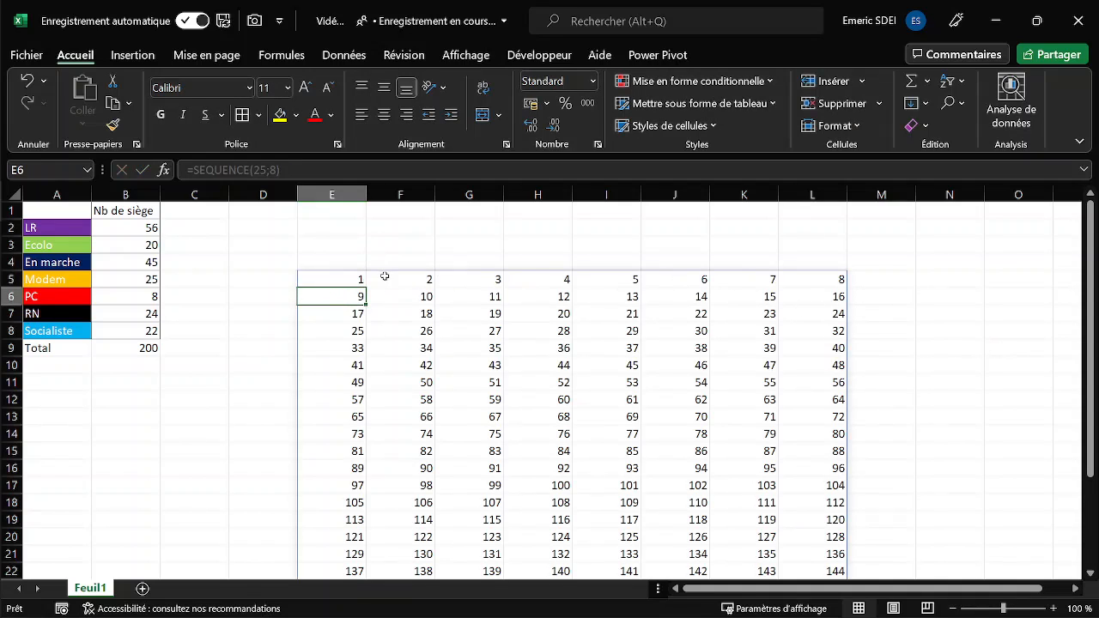
# - Wrap the E5 formula in TRANSPOSE so it reads =TRANSPOSE(SEQUENCE(25;8))
pyautogui.click(343, 279)
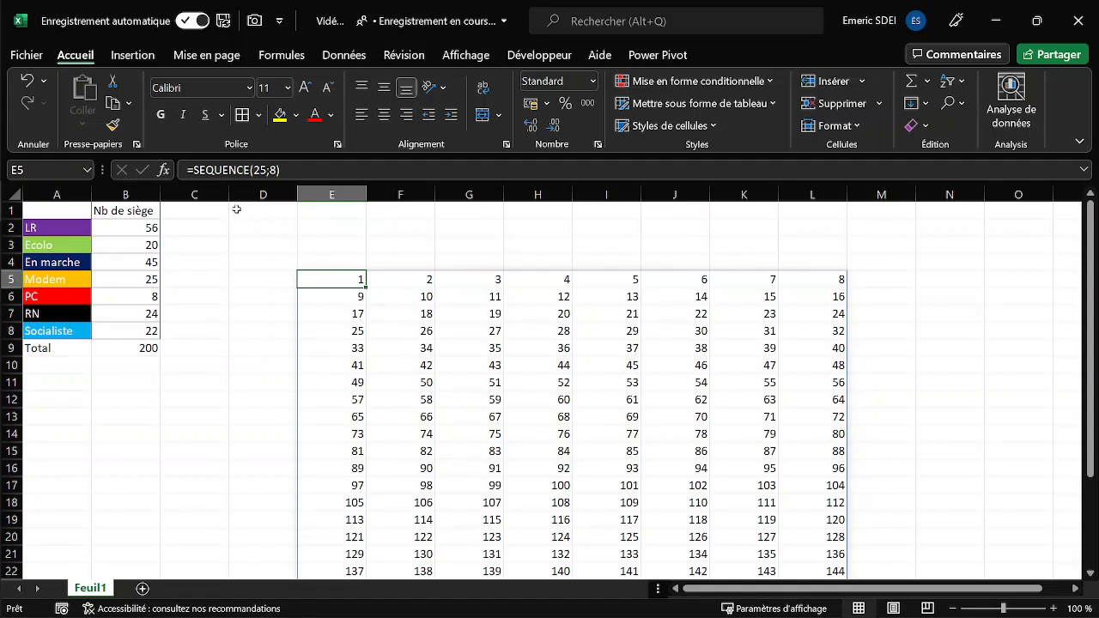
pyautogui.click(196, 170)
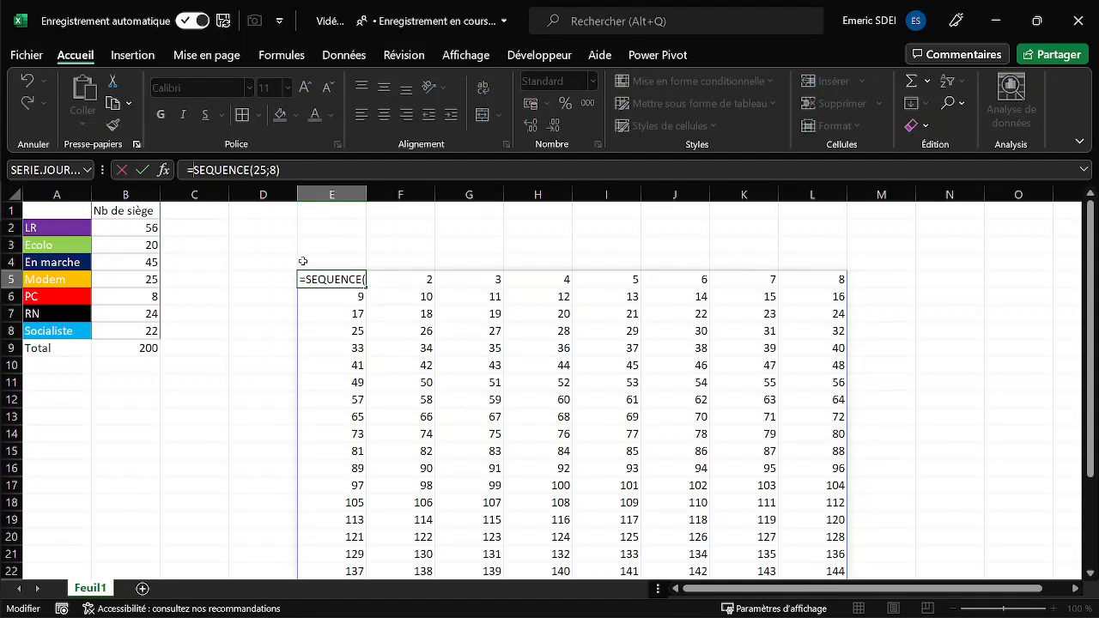
pyautogui.write('tran')
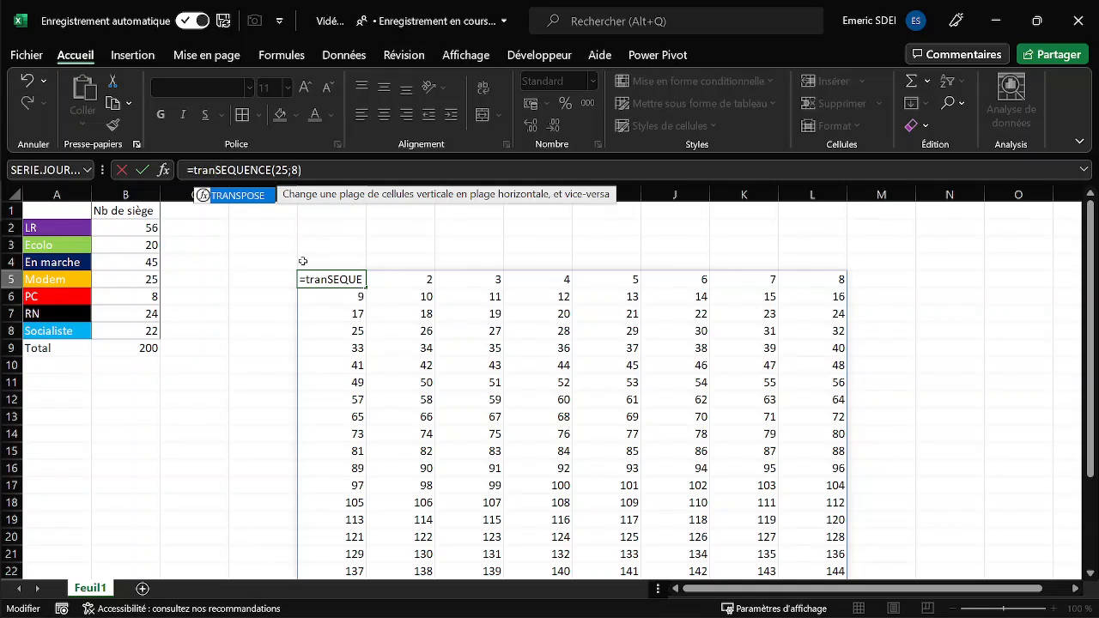
pyautogui.press('Tab')
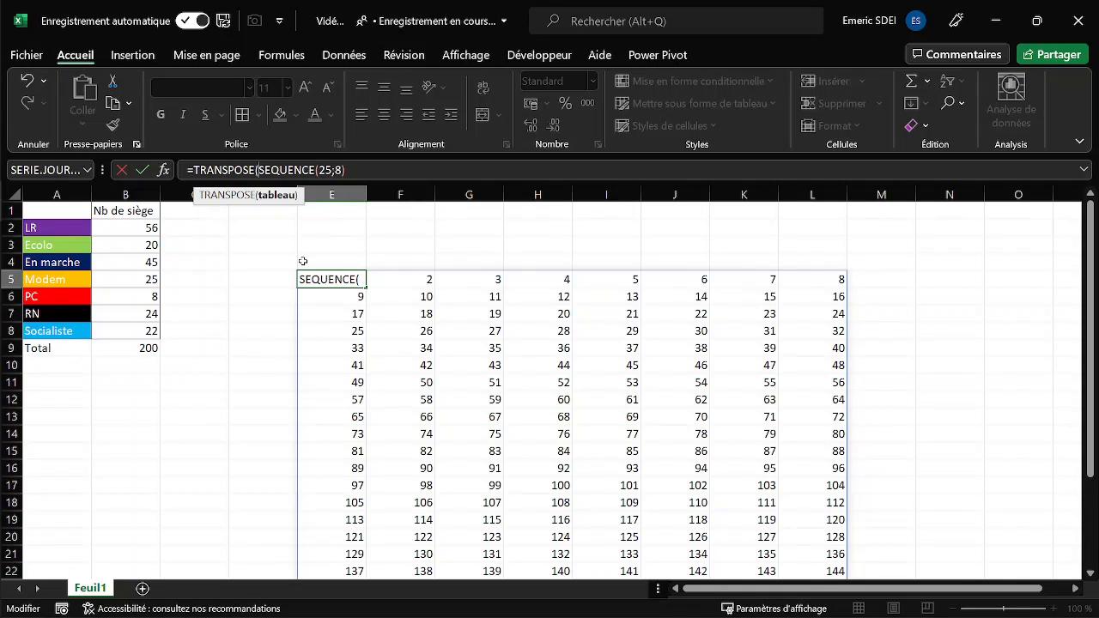
pyautogui.press('End')
pyautogui.write(')')
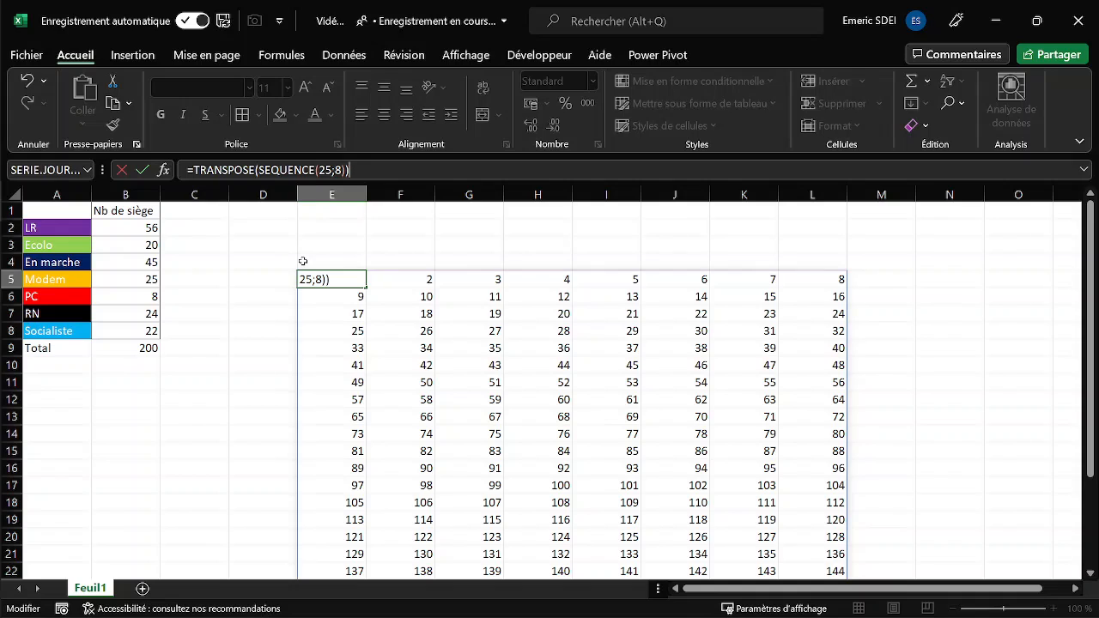
pyautogui.hotkey('ctrl', 'Return')
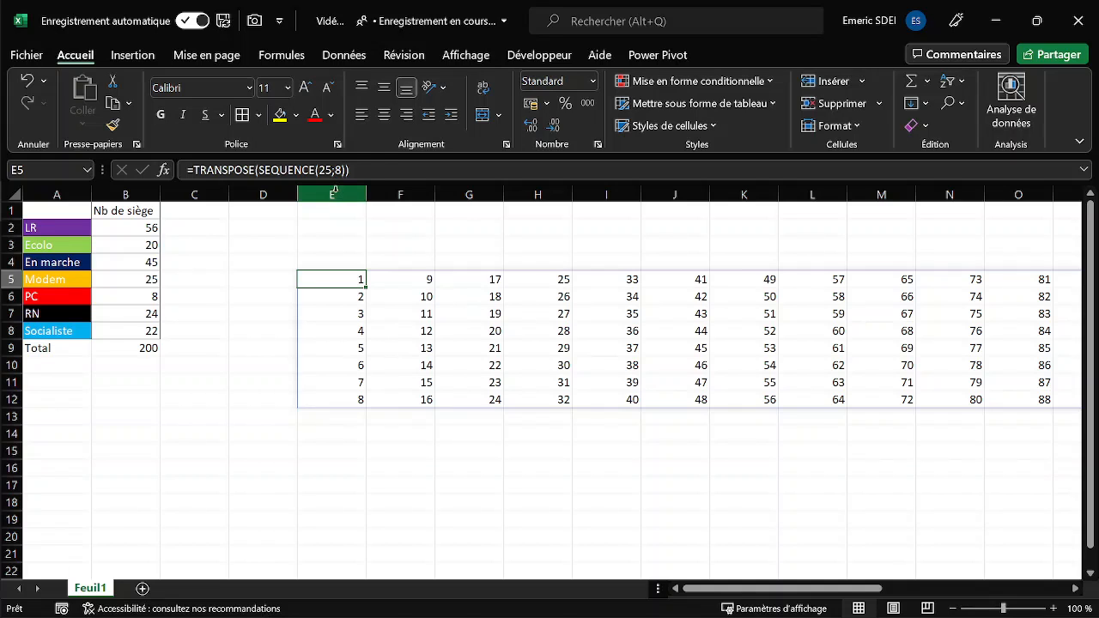
# - Narrow columns E to AC equally so the number grid fits on screen, and also narrow columns C and D
pyautogui.moveTo(334, 192); pyautogui.dragTo(967, 251)
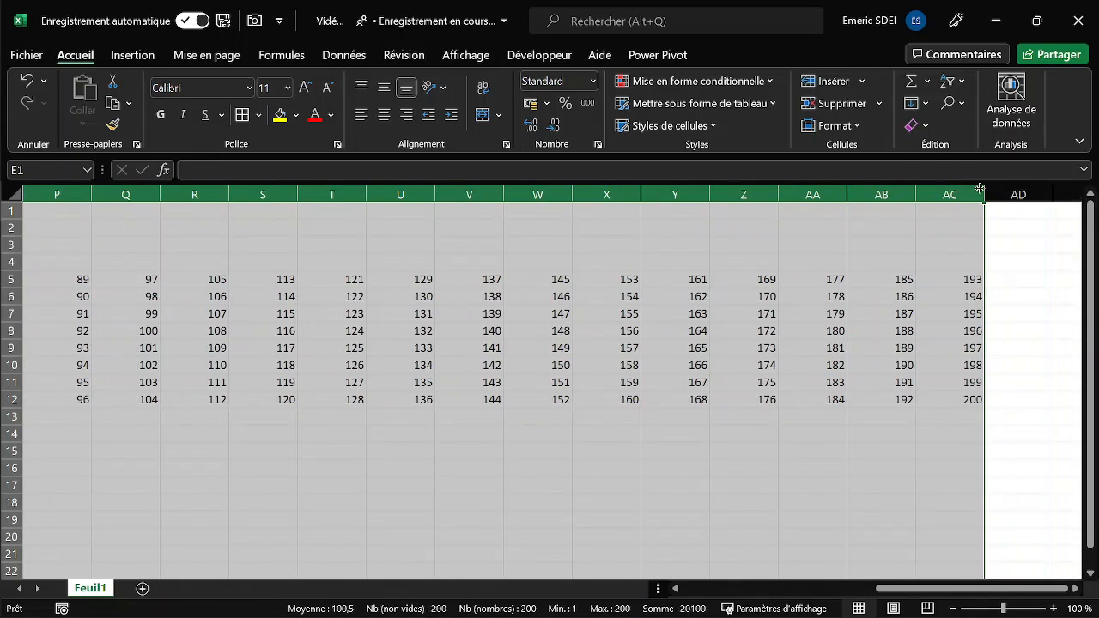
pyautogui.moveTo(985, 196); pyautogui.dragTo(944, 196)
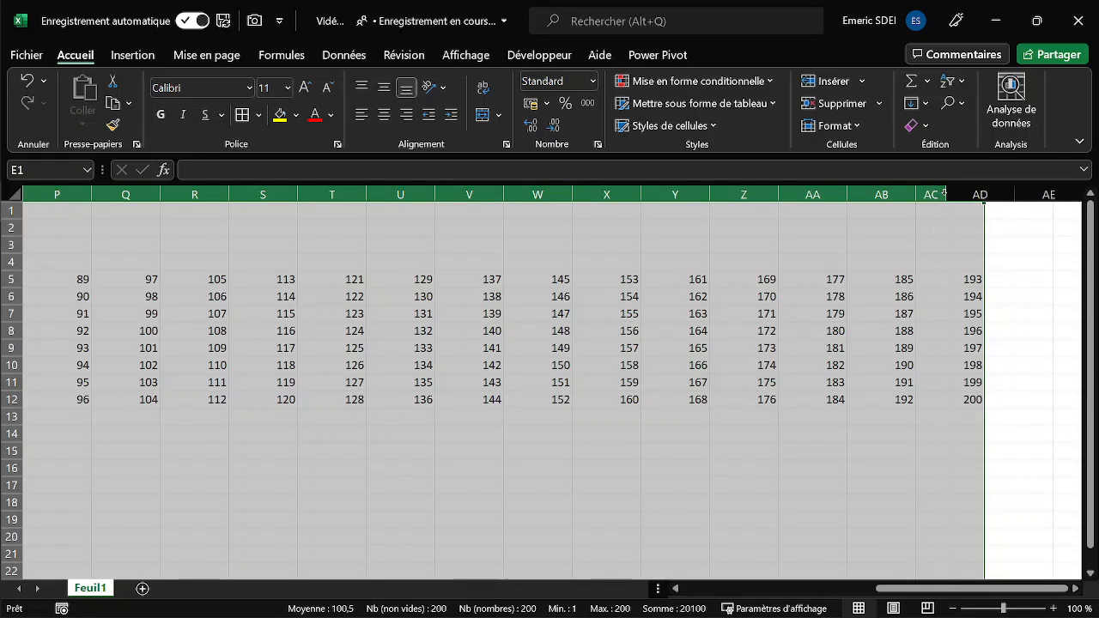
pyautogui.moveTo(931, 591); pyautogui.dragTo(784, 606)
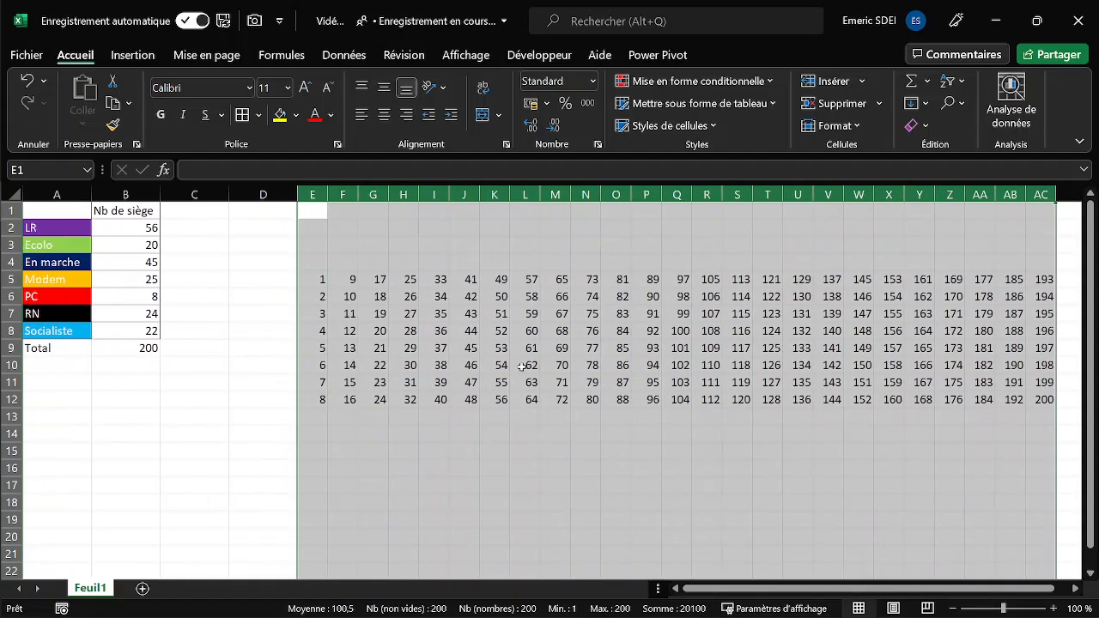
pyautogui.moveTo(228, 194); pyautogui.dragTo(193, 194)
pyautogui.moveTo(262, 195); pyautogui.dragTo(218, 195)
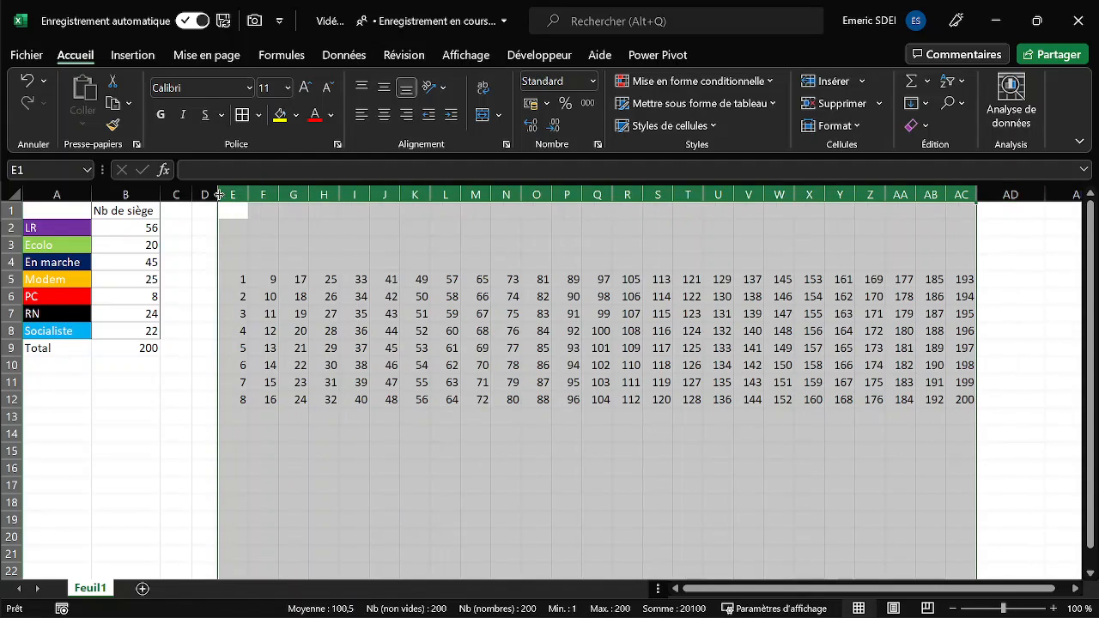
pyautogui.click(304, 324)
# - Replace the formula results in E5:AC12 with their values only, in the same place, and check a few cells
pyautogui.click(230, 279)
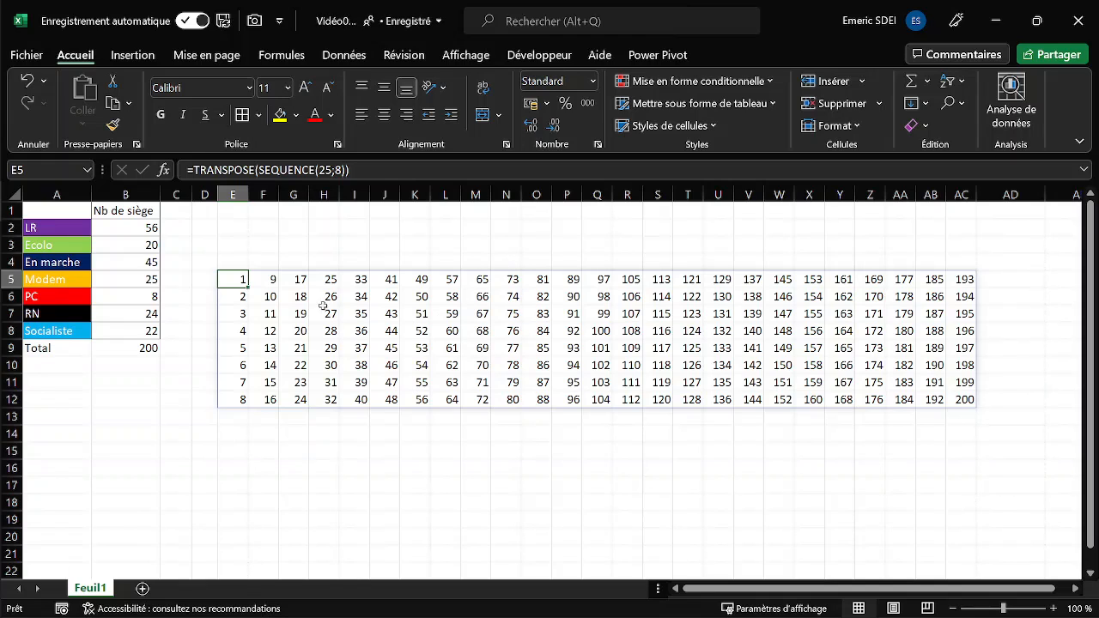
pyautogui.moveTo(238, 280); pyautogui.dragTo(962, 399)
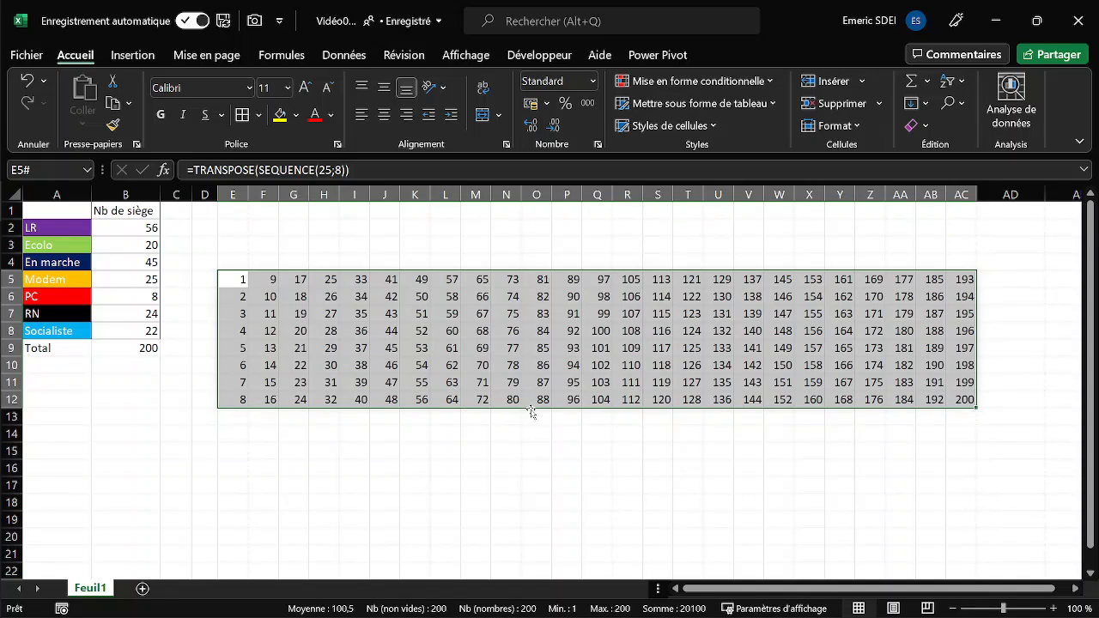
pyautogui.moveTo(531, 414)
pyautogui.mouseDown()
pyautogui.moveTo(531, 502)
pyautogui.moveTo(533, 402)
pyautogui.mouseUp()
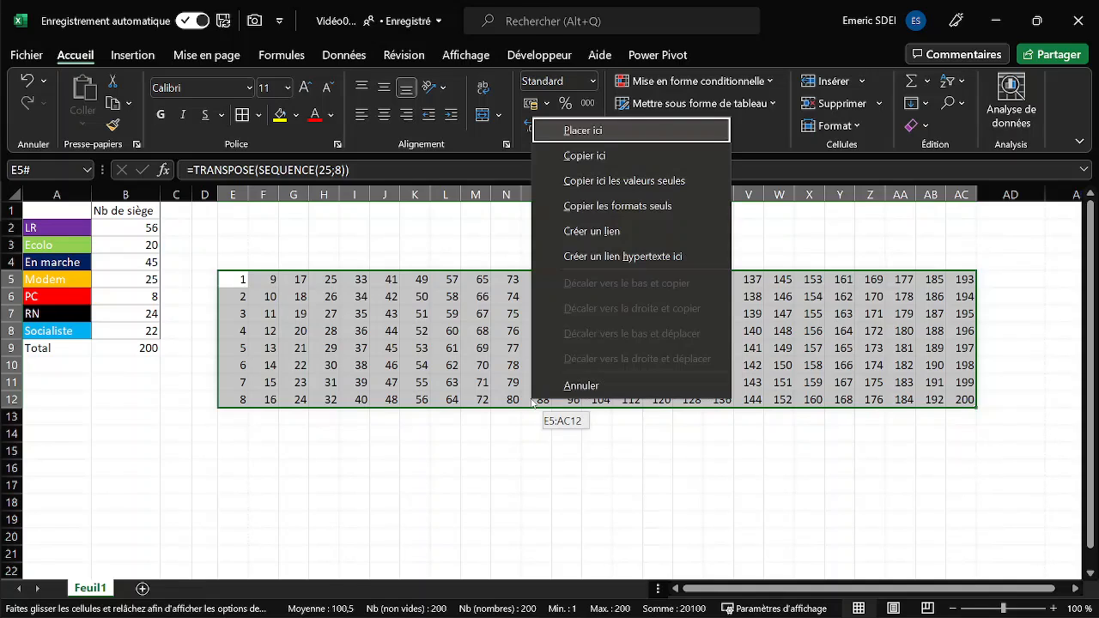
pyautogui.click(644, 181)
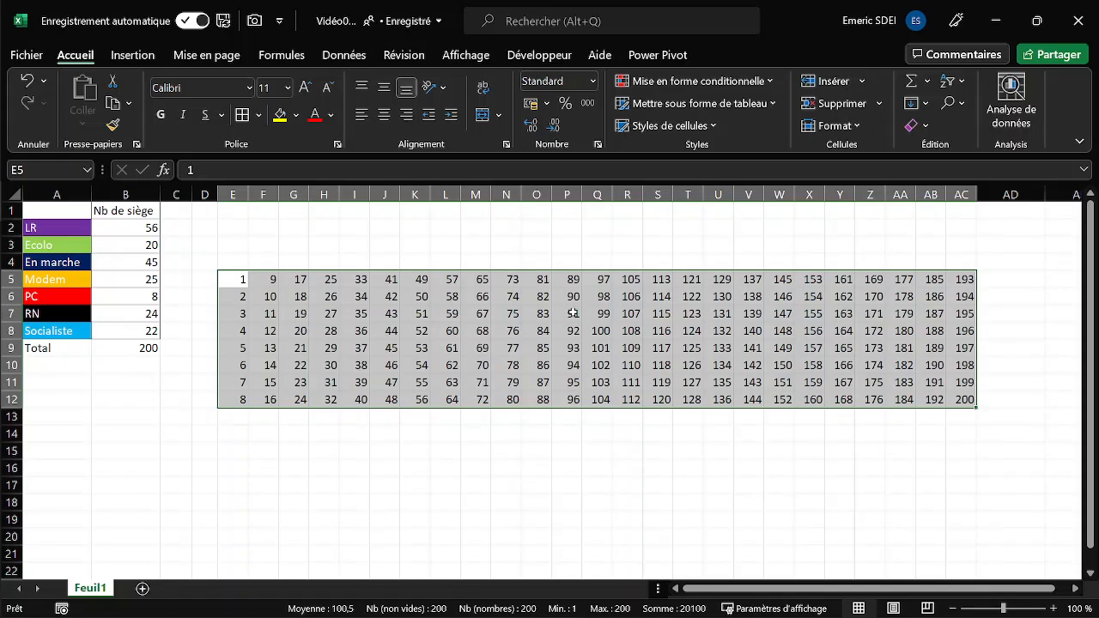
pyautogui.click(304, 300)
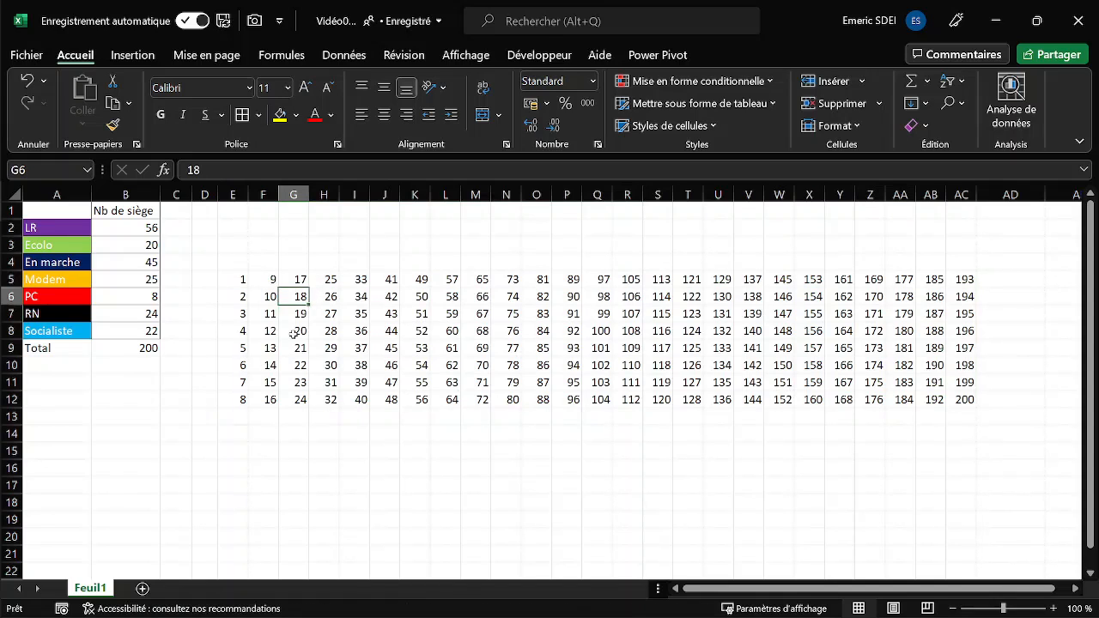
pyautogui.click(259, 356)
pyautogui.click(241, 281)
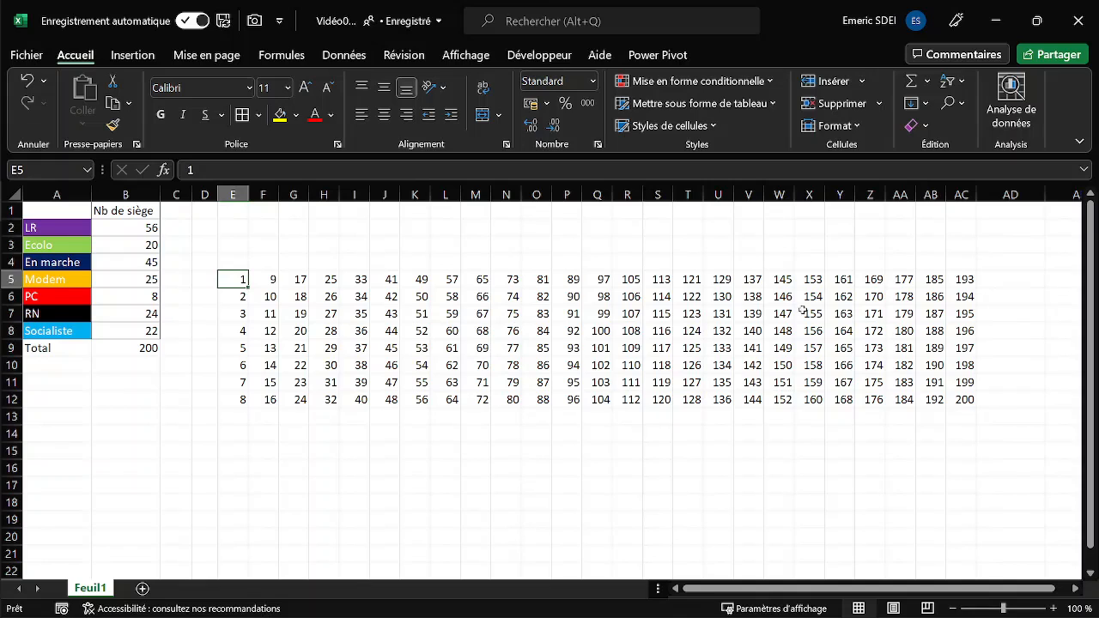
# - Apply borders to every cell of the number grid E5:AC12
pyautogui.moveTo(234, 280); pyautogui.dragTo(964, 401)
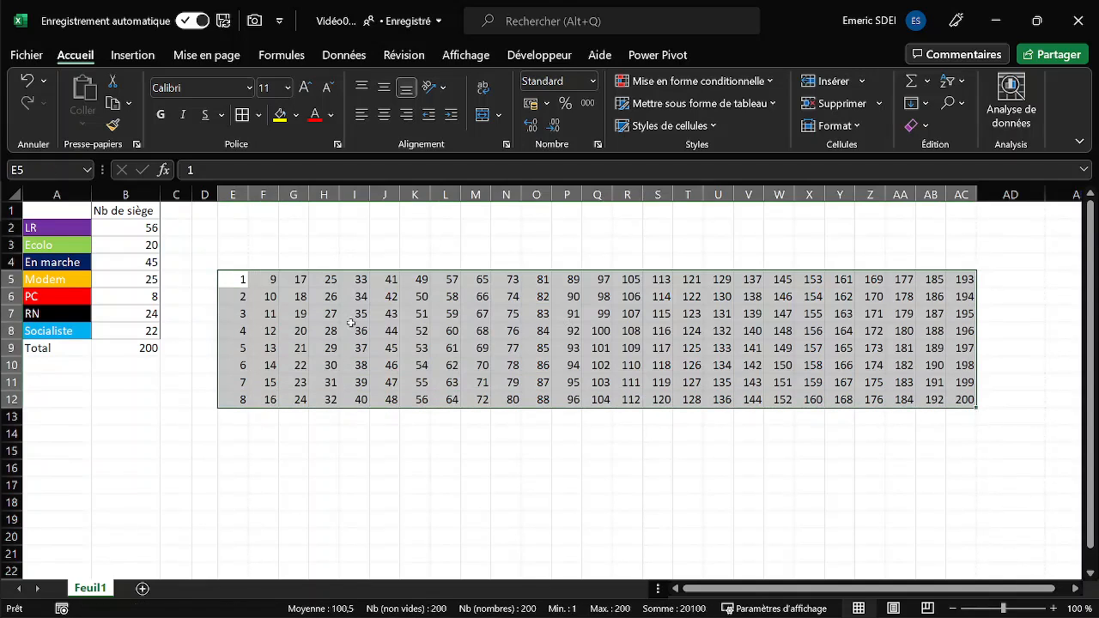
pyautogui.click(242, 116)
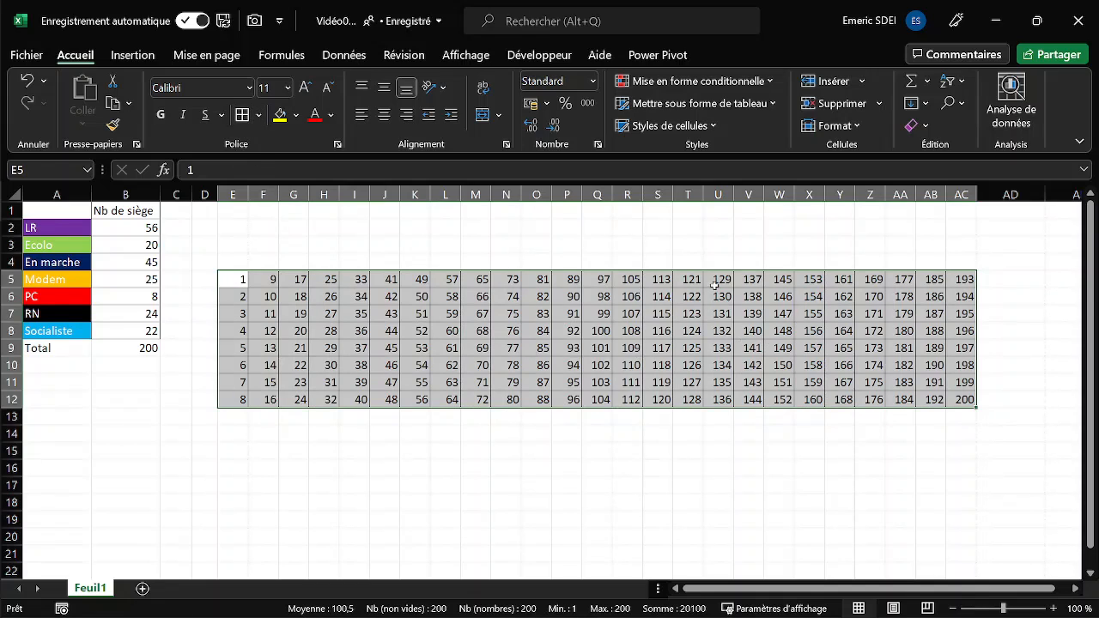
pyautogui.click(480, 471)
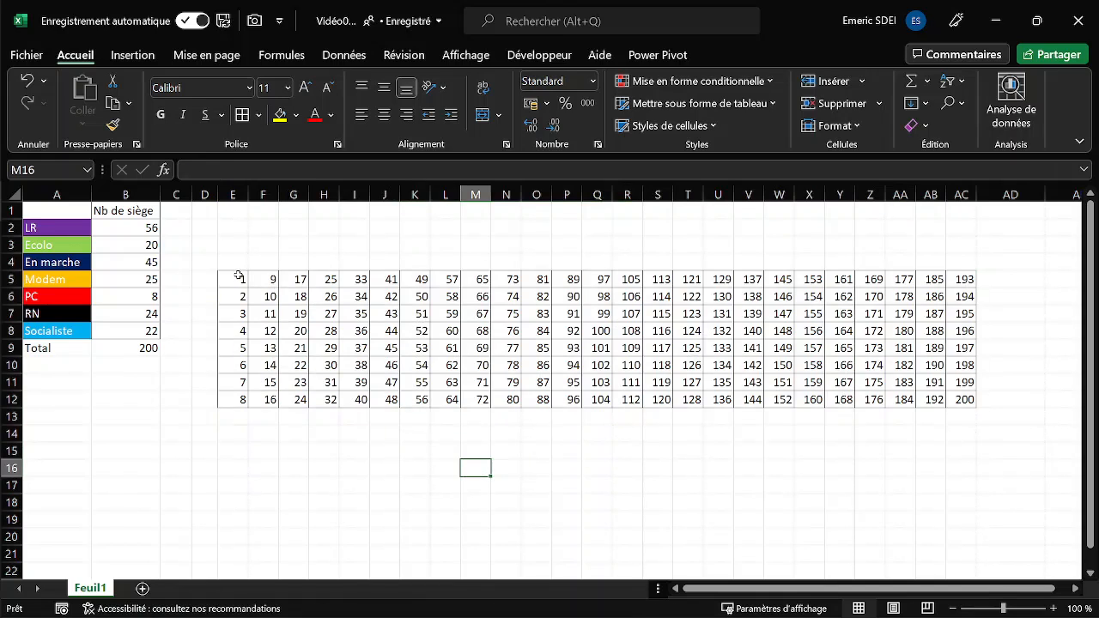
# - Set the border line colour to white and apply all borders in that colour to the number grid E5:AC12
pyautogui.moveTo(239, 275); pyautogui.dragTo(968, 397)
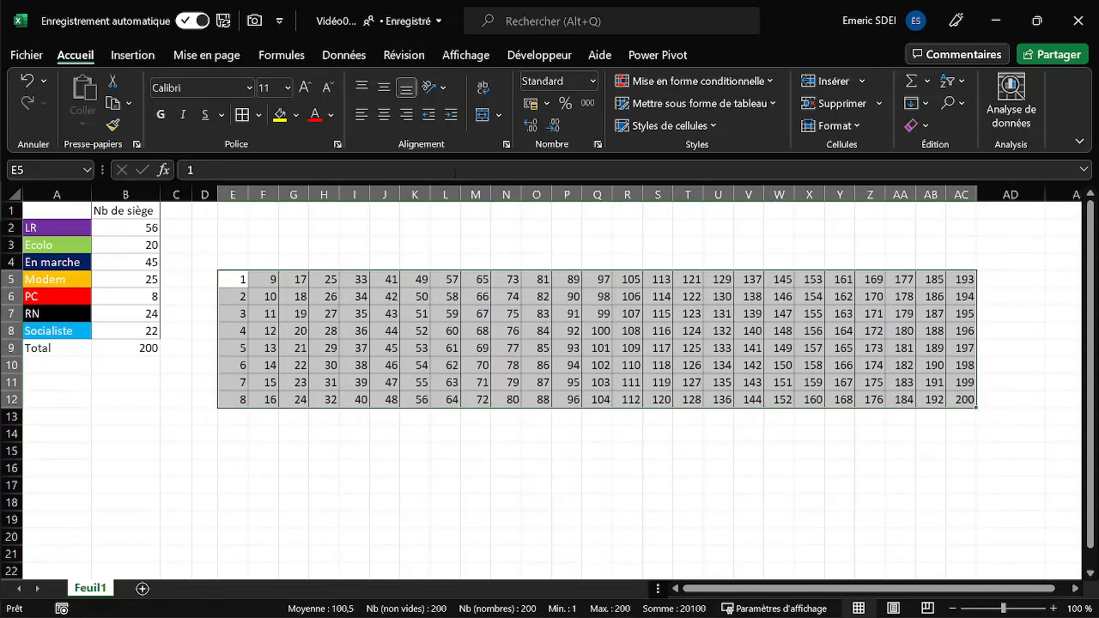
pyautogui.click(259, 117)
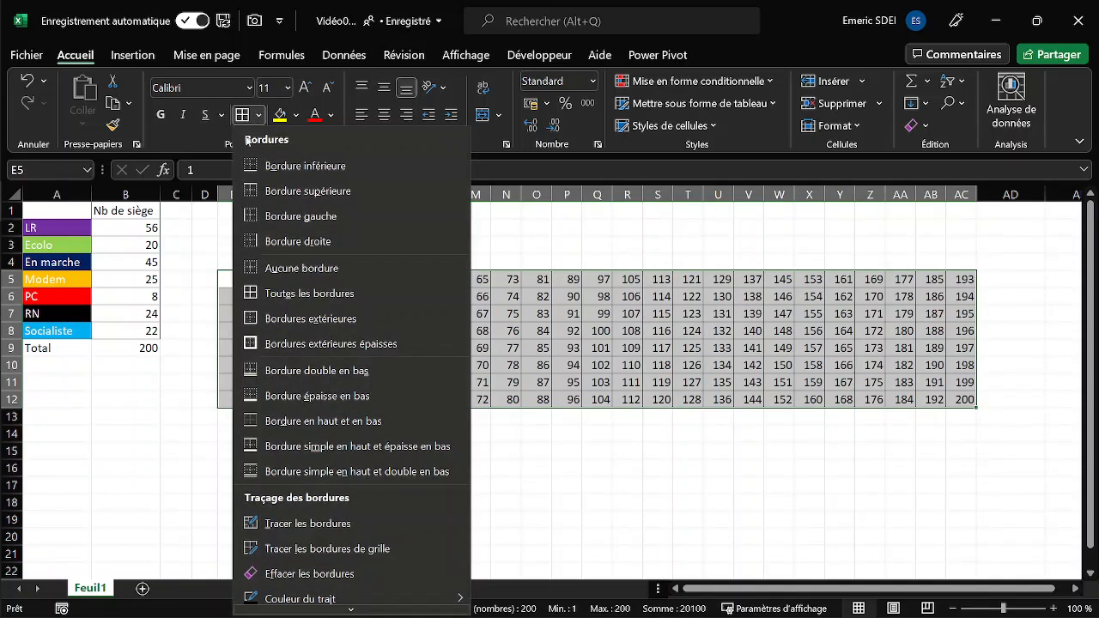
pyautogui.scroll(-1, 338, 574)
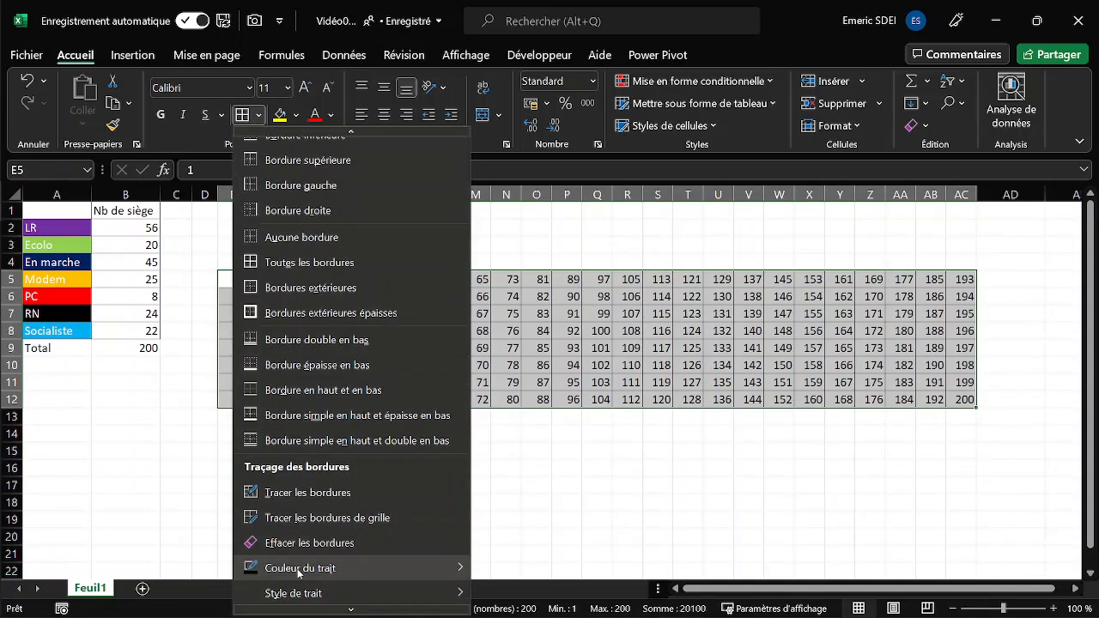
pyautogui.moveTo(338, 575)
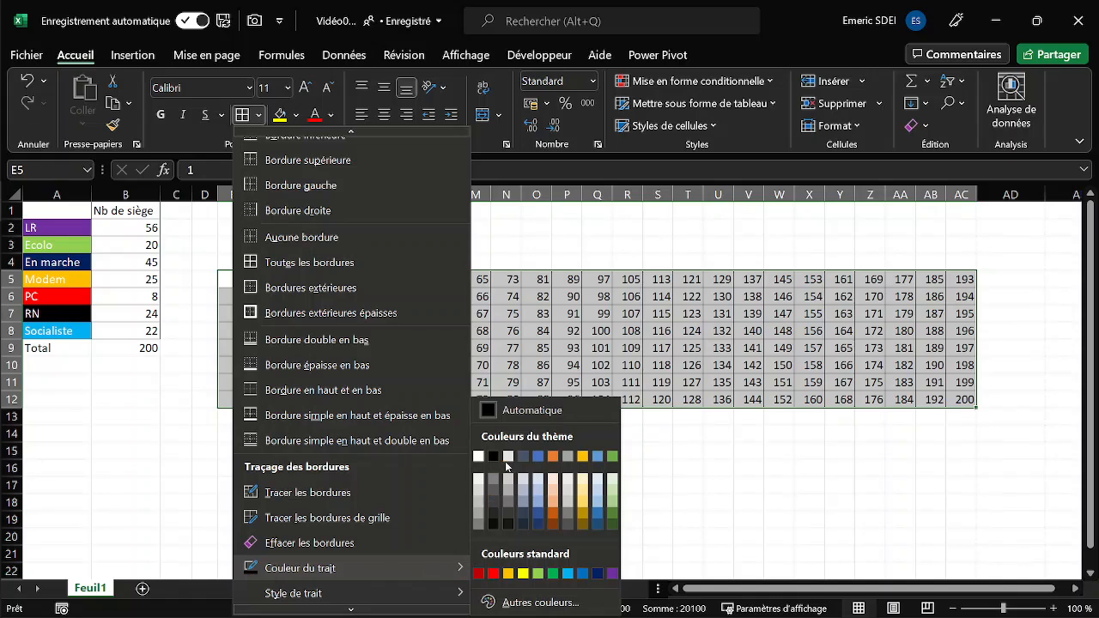
pyautogui.click(479, 457)
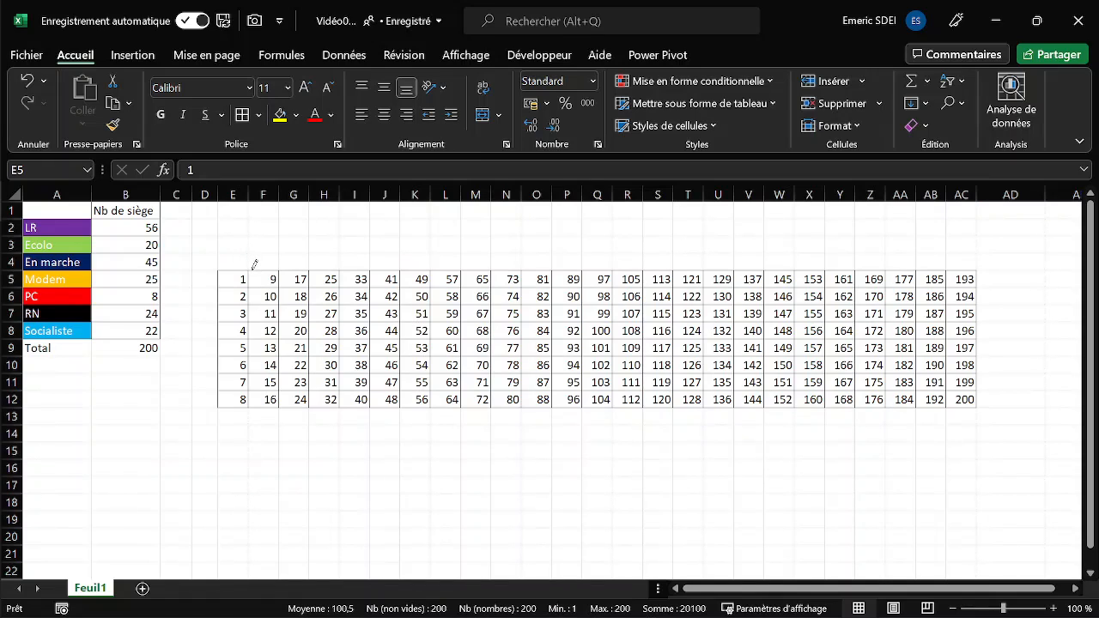
pyautogui.hotkey('ctrl', 'a')
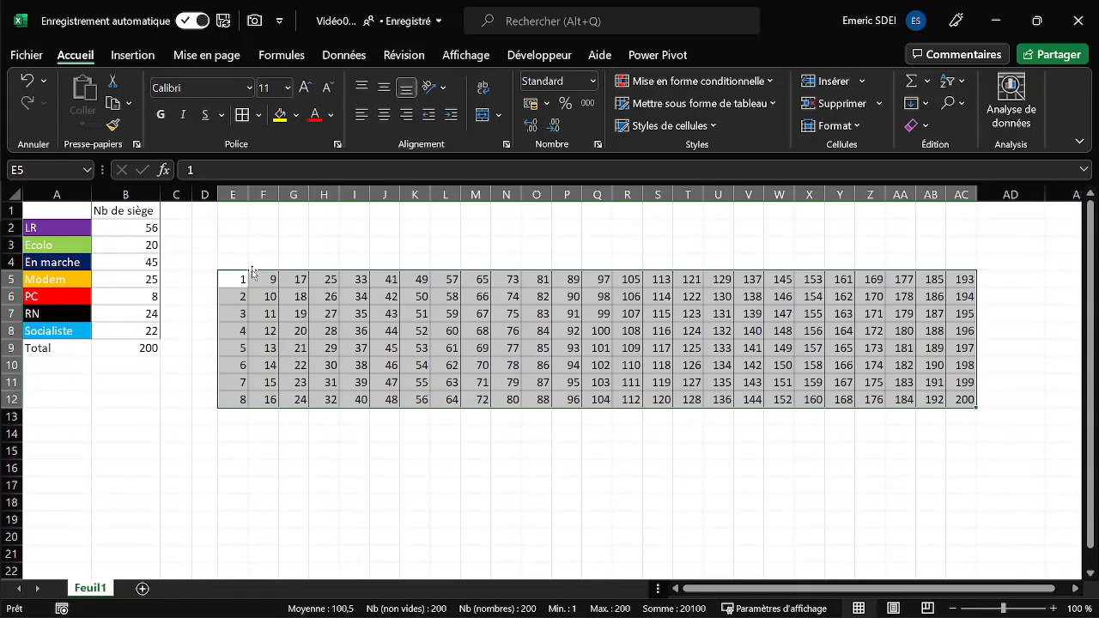
pyautogui.click(241, 122)
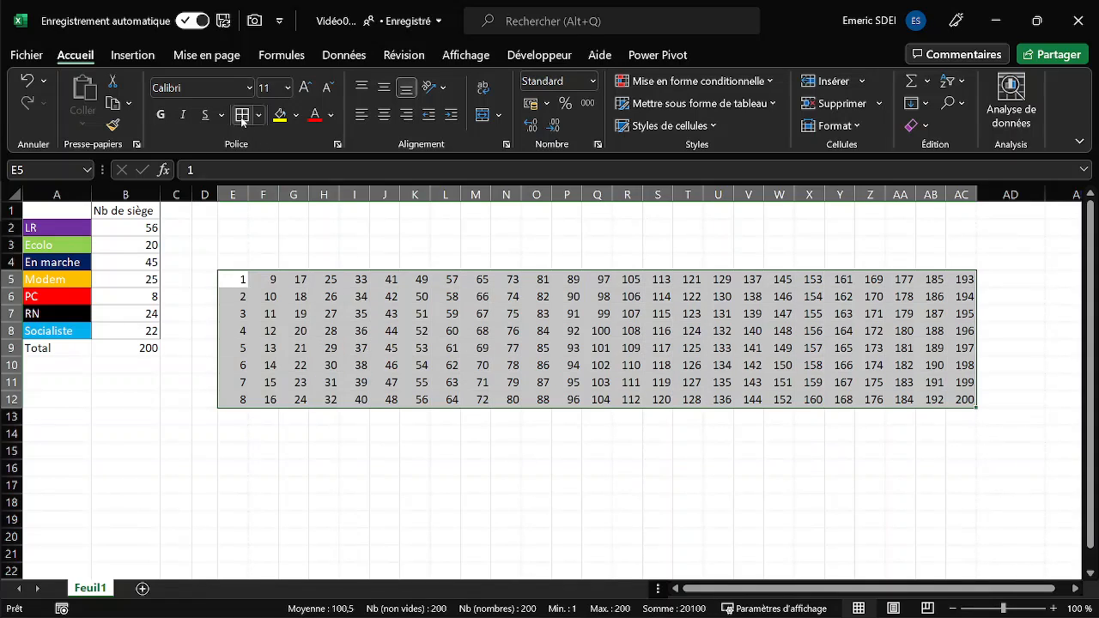
pyautogui.click(345, 258)
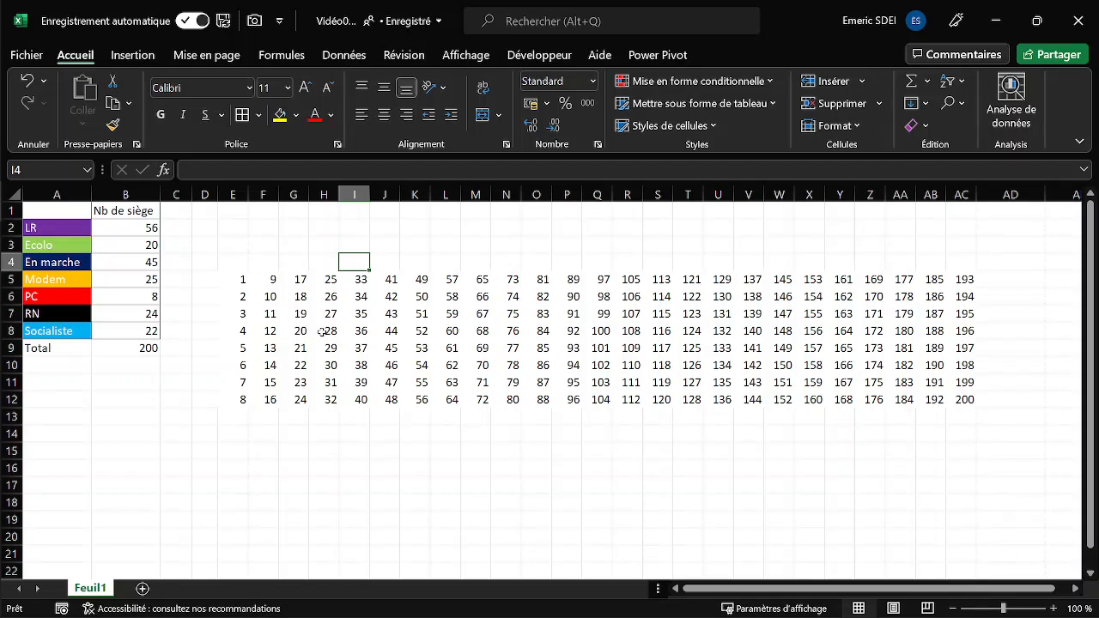
# - Start a new conditional formatting rule for E5:AC12 that uses a formula to determine which cells are formatted
pyautogui.click(246, 278)
pyautogui.moveTo(785, 329); pyautogui.dragTo(962, 399)
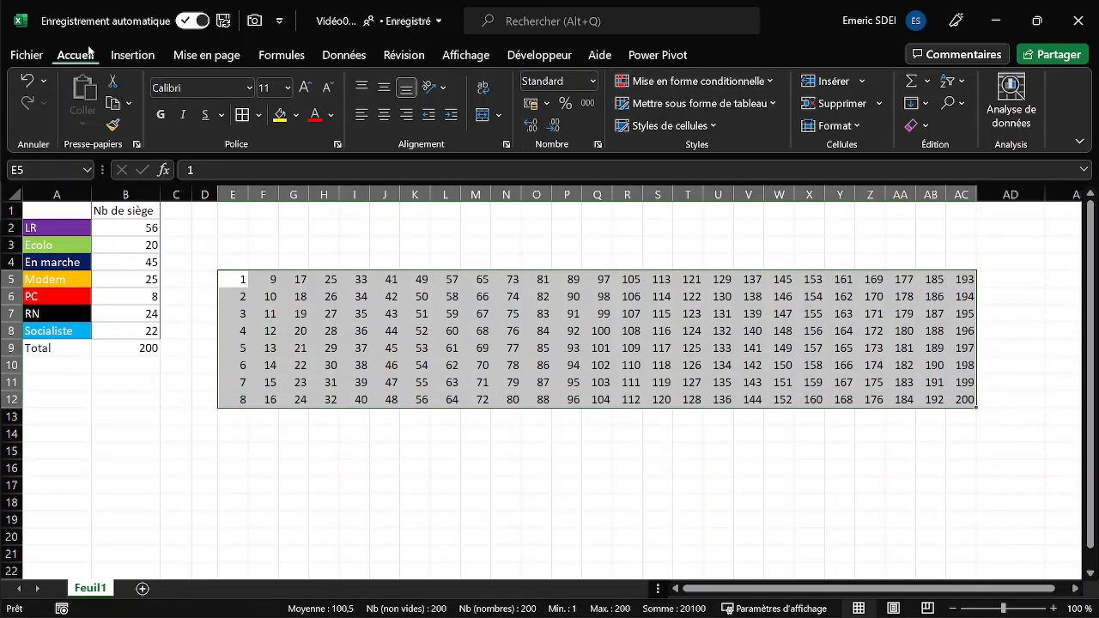
pyautogui.click(689, 82)
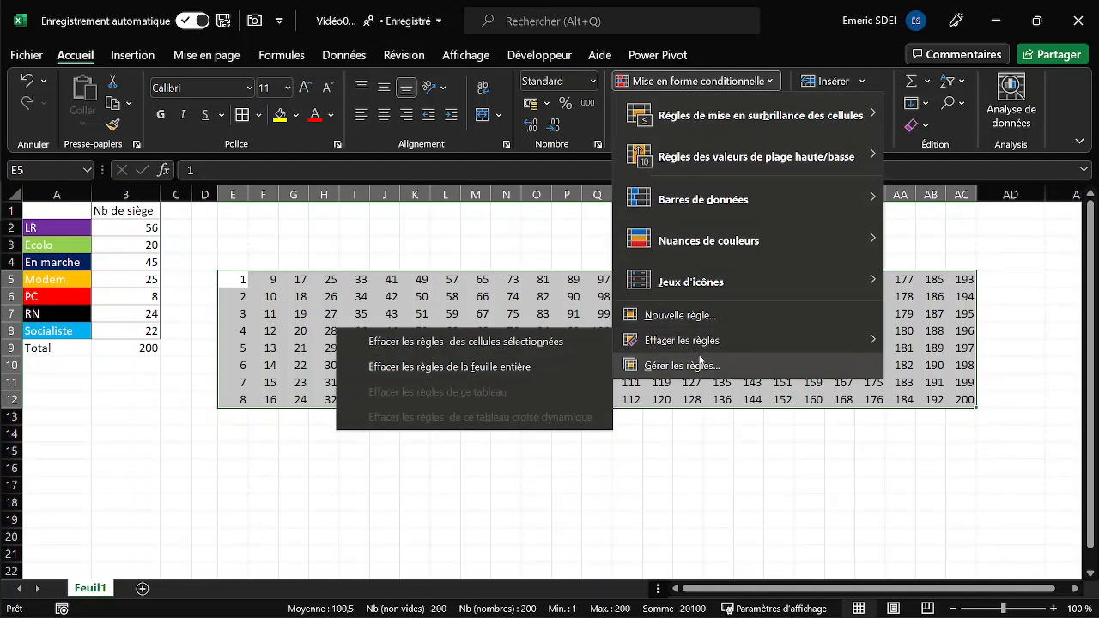
pyautogui.click(675, 316)
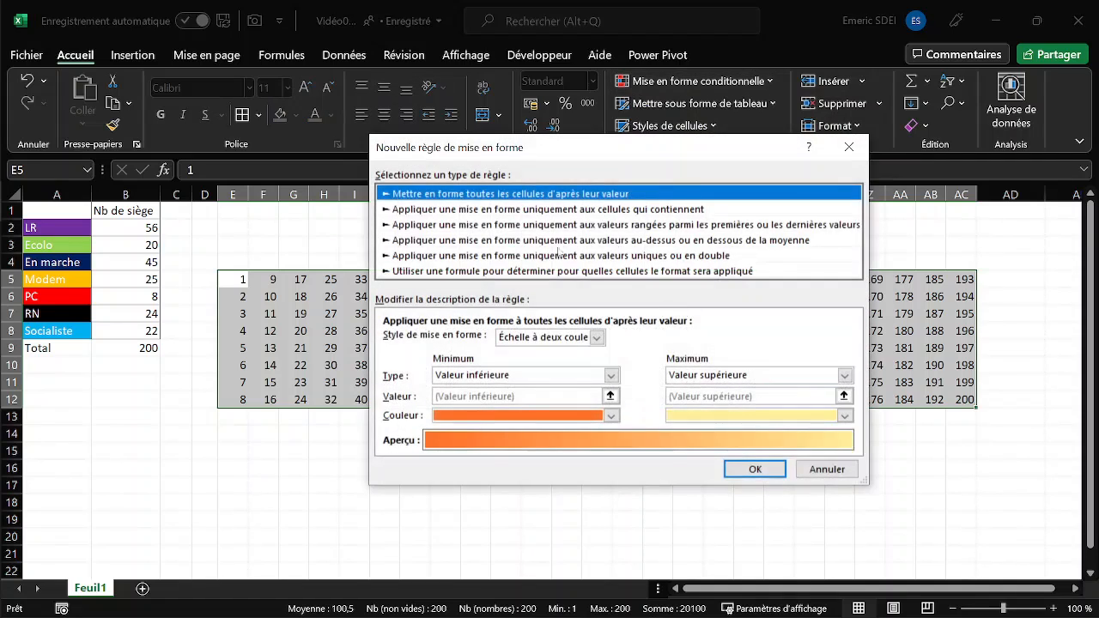
pyautogui.click(394, 272)
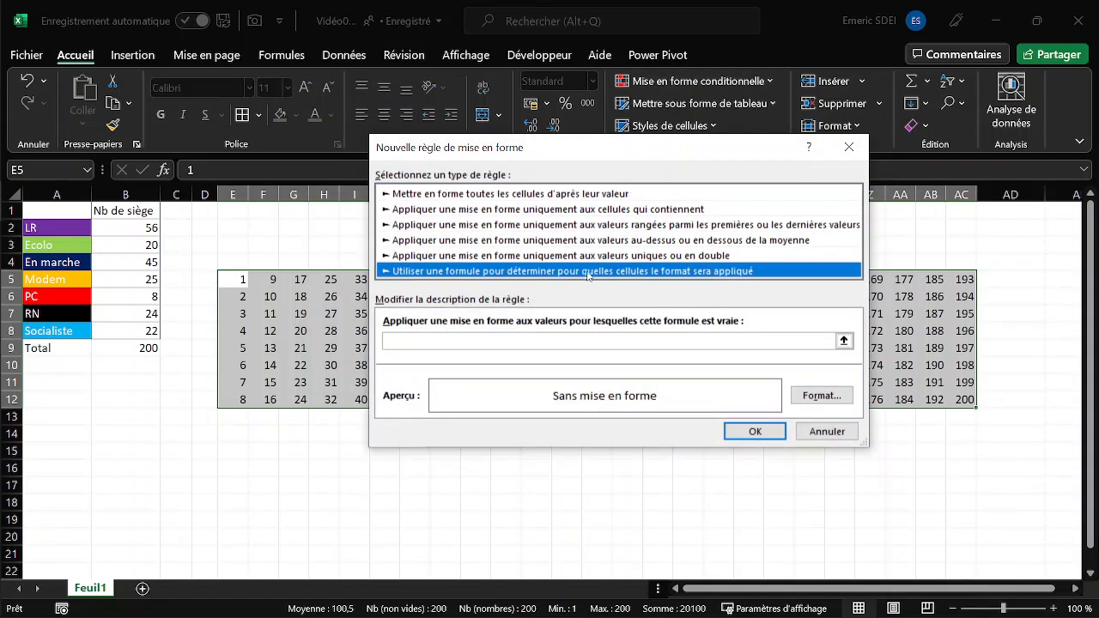
# - Enter the rule formula =$B$8>=E5, with B8 absolute and E5 relative, and create the rule without a format
pyautogui.click(475, 337)
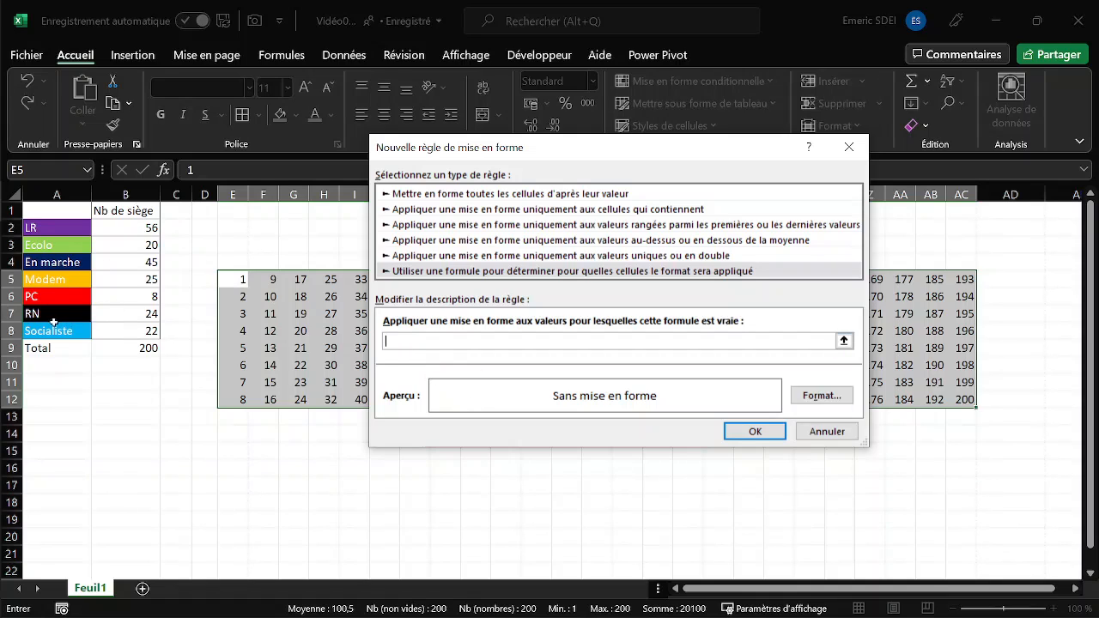
pyautogui.click(129, 332)
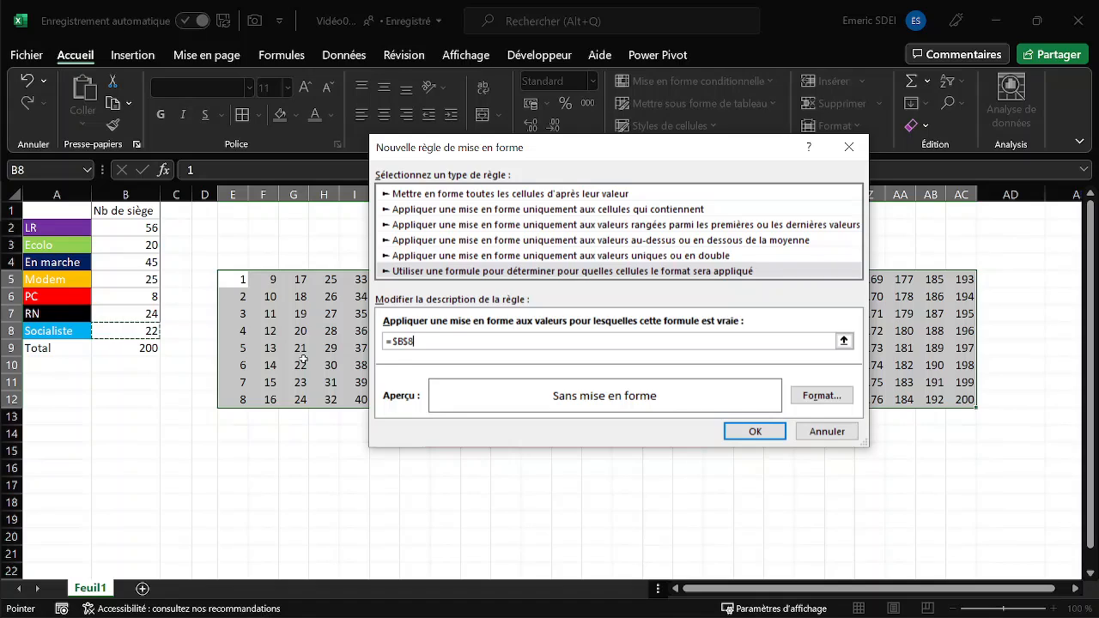
pyautogui.write('>=')
pyautogui.click(133, 326)
pyautogui.moveTo(446, 341); pyautogui.dragTo(430, 342)
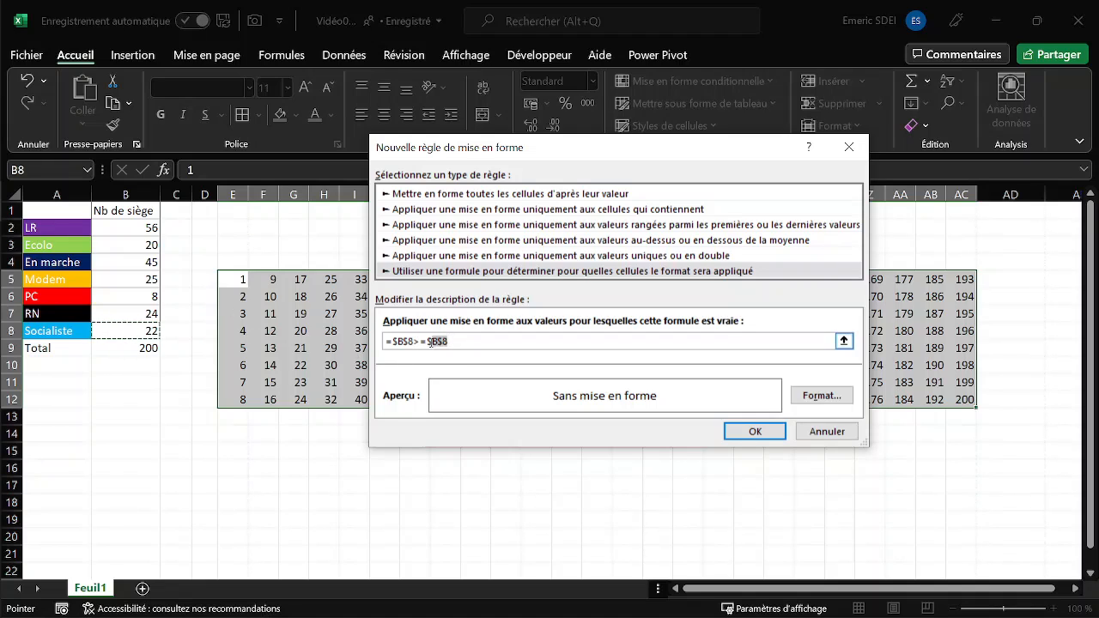
pyautogui.press('BackSpace')
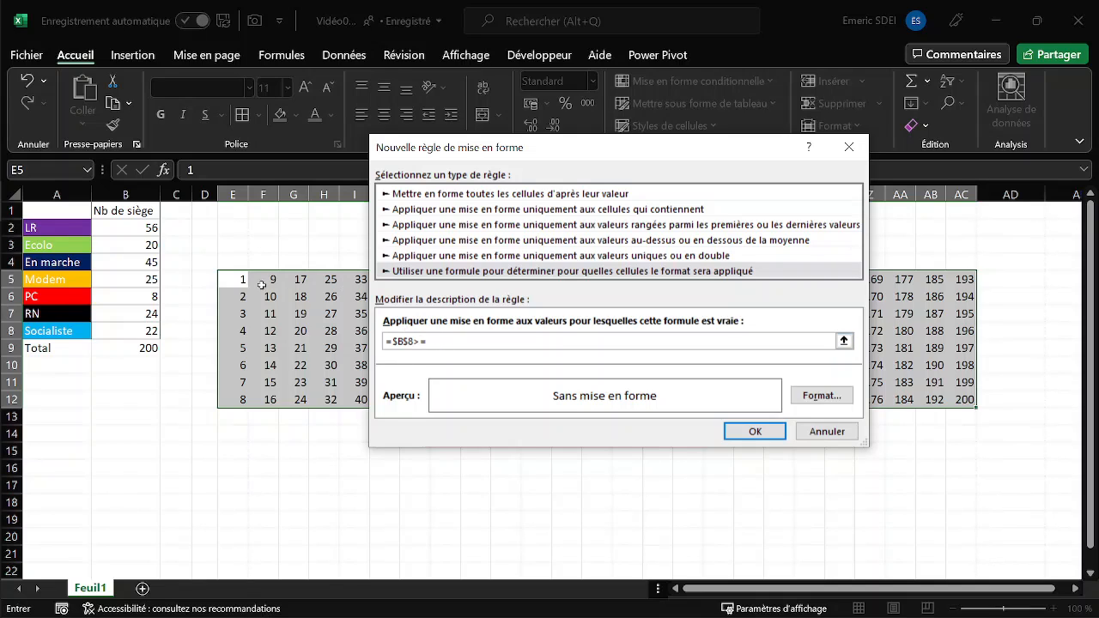
pyautogui.click(234, 281)
pyautogui.press('F4')
pyautogui.press('F4')
pyautogui.press('F4')
pyautogui.click(763, 431)
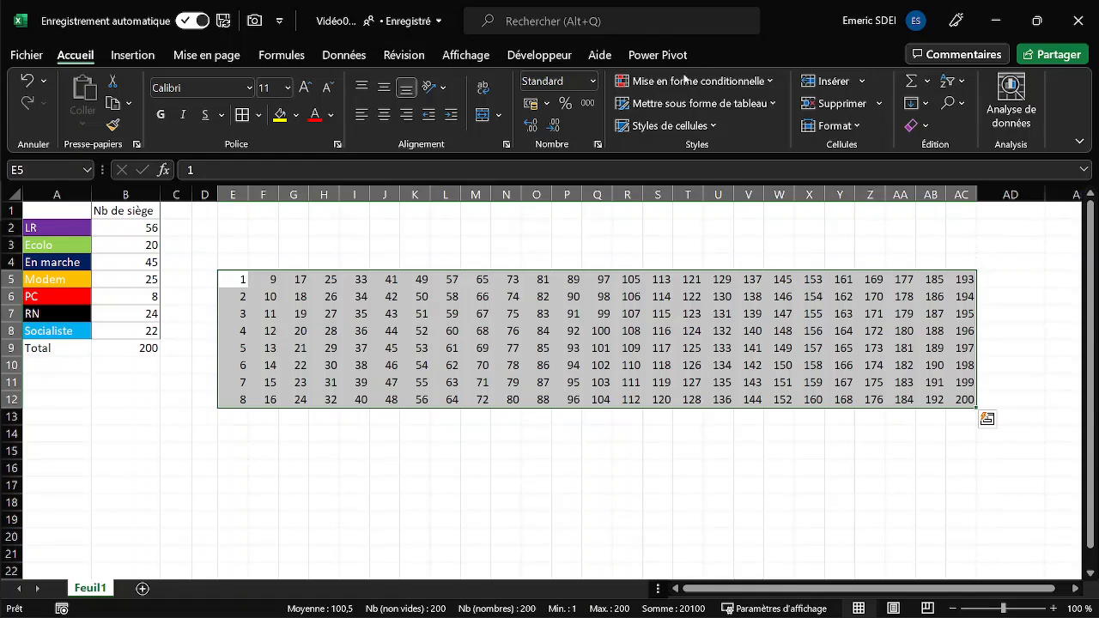
# - Edit the =$B$8>=E5 rule to use a light blue fill matching the Socialiste cell, and apply it to the grid
pyautogui.click(769, 83)
pyautogui.click(687, 365)
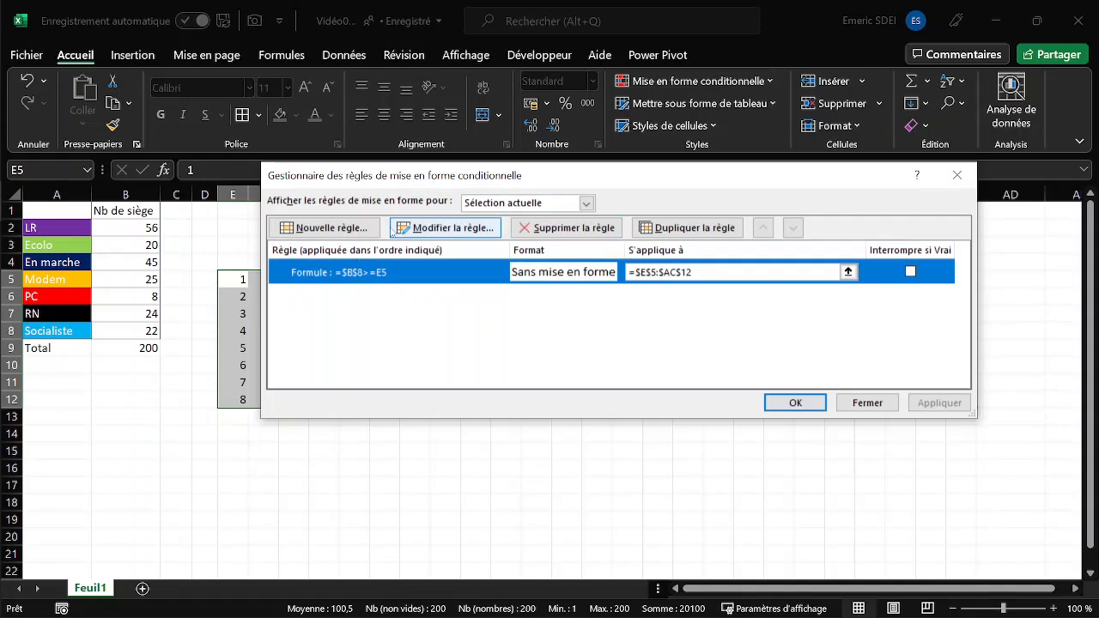
pyautogui.click(453, 229)
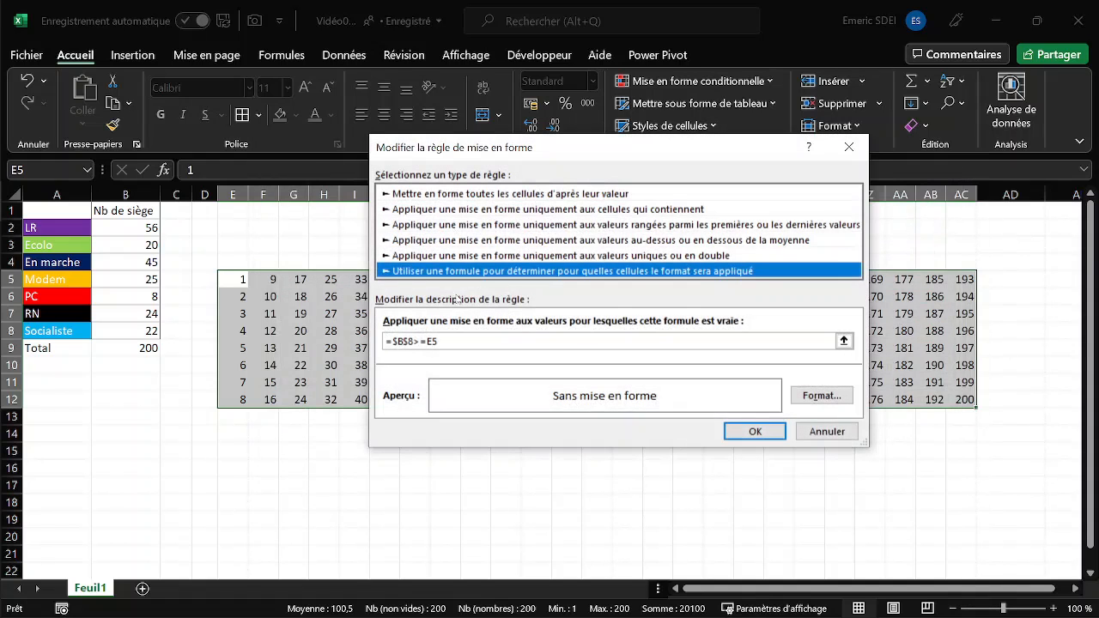
pyautogui.click(805, 395)
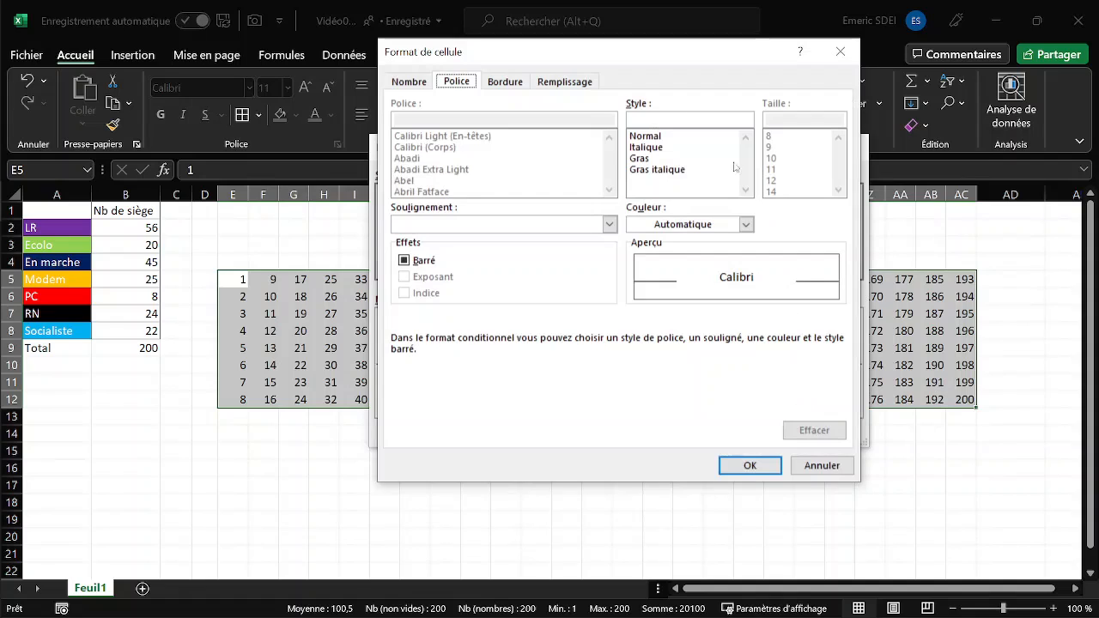
pyautogui.click(569, 84)
pyautogui.click(500, 250)
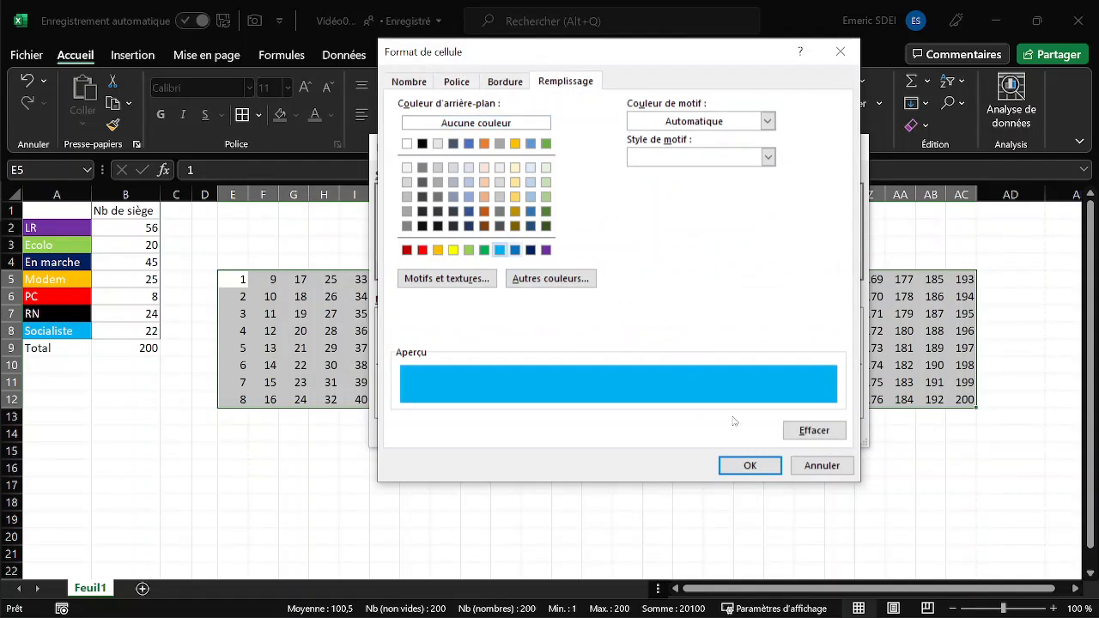
pyautogui.click(775, 470)
pyautogui.click(767, 434)
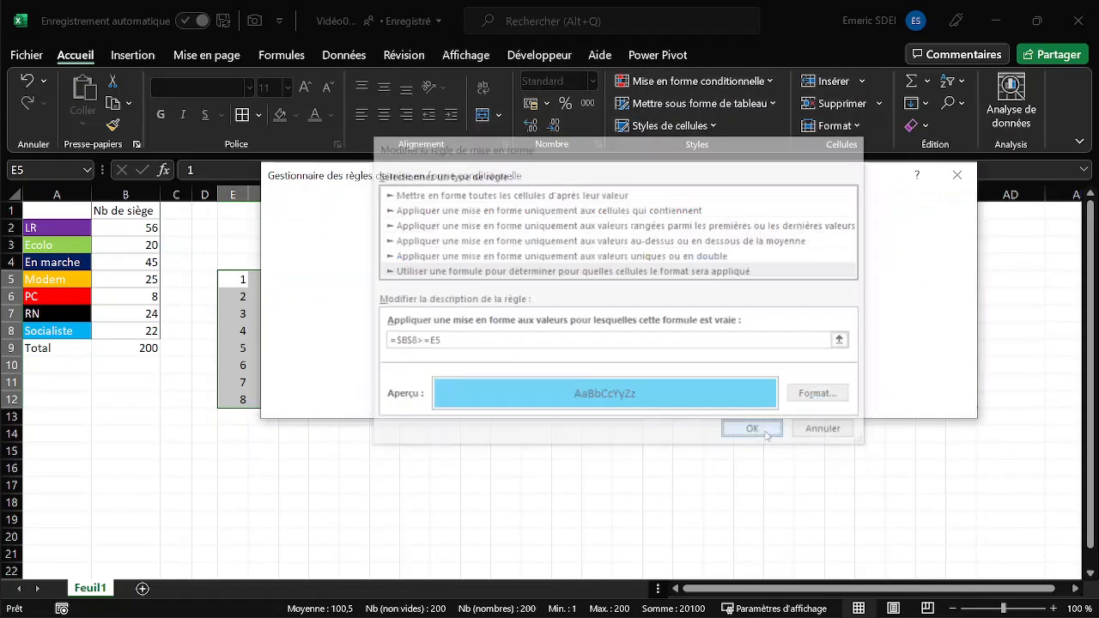
pyautogui.click(942, 404)
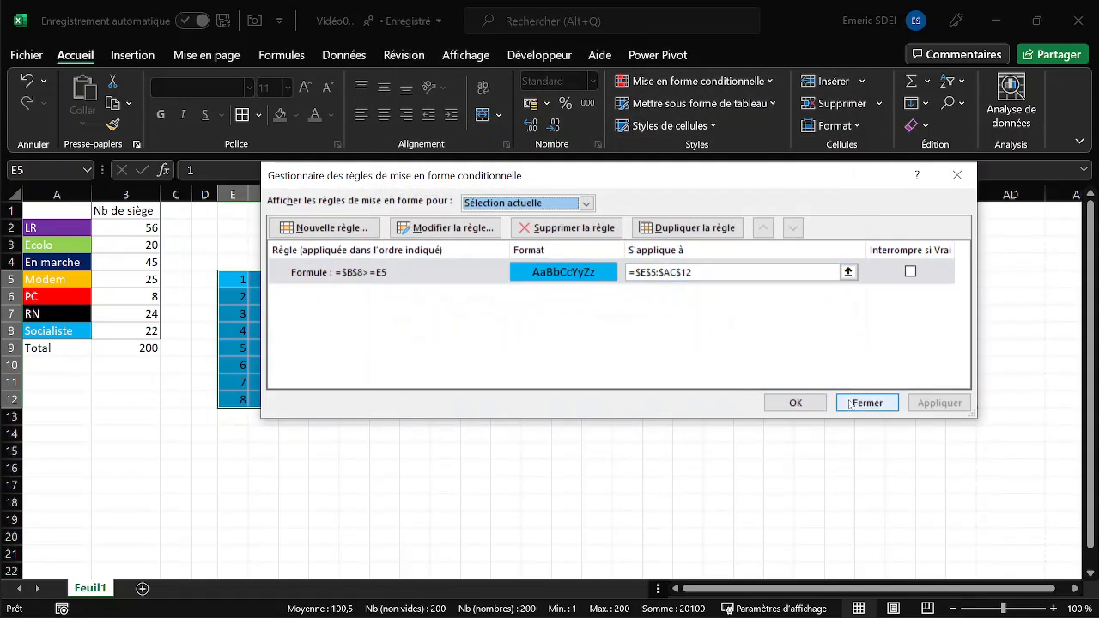
pyautogui.click(796, 402)
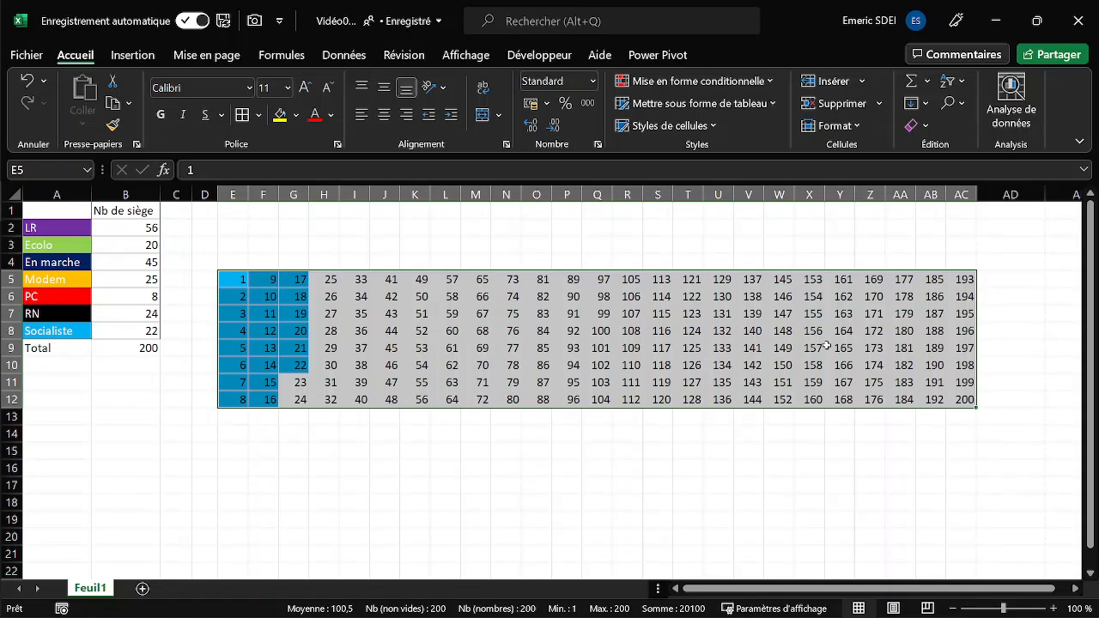
# - Enter =B2 in C2 as the starting value of the cumulative seat column
pyautogui.click(166, 228)
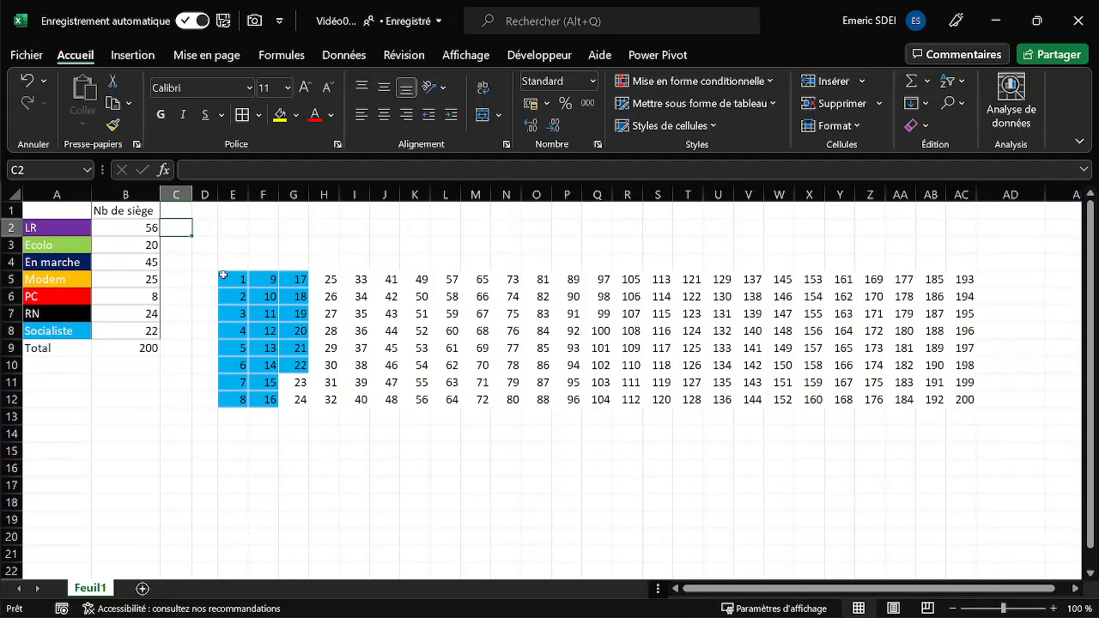
pyautogui.write('=')
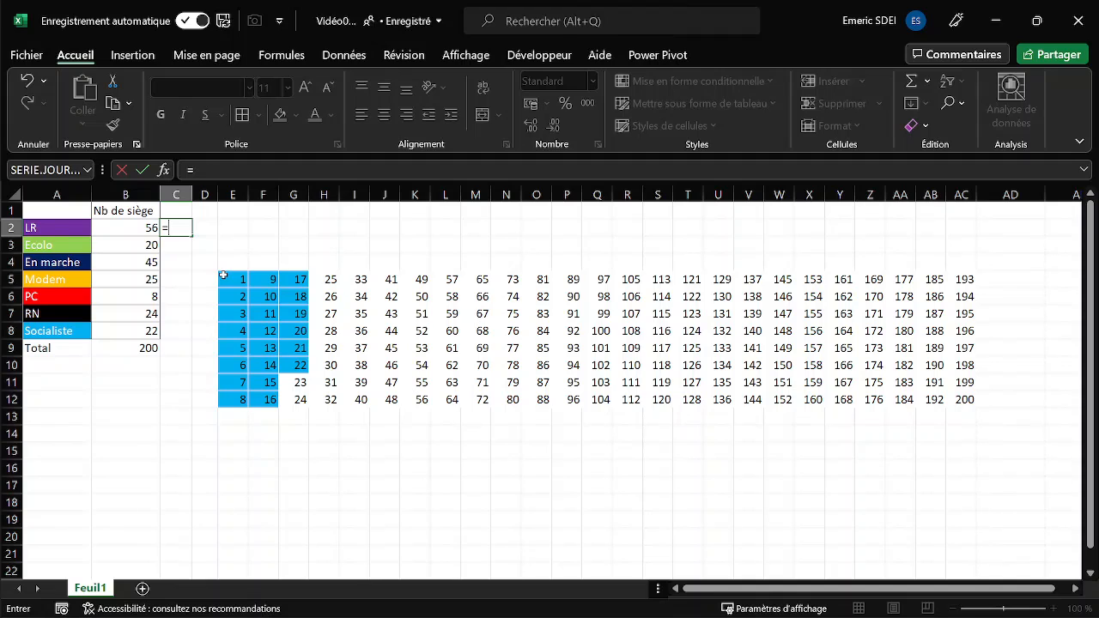
pyautogui.click(150, 227)
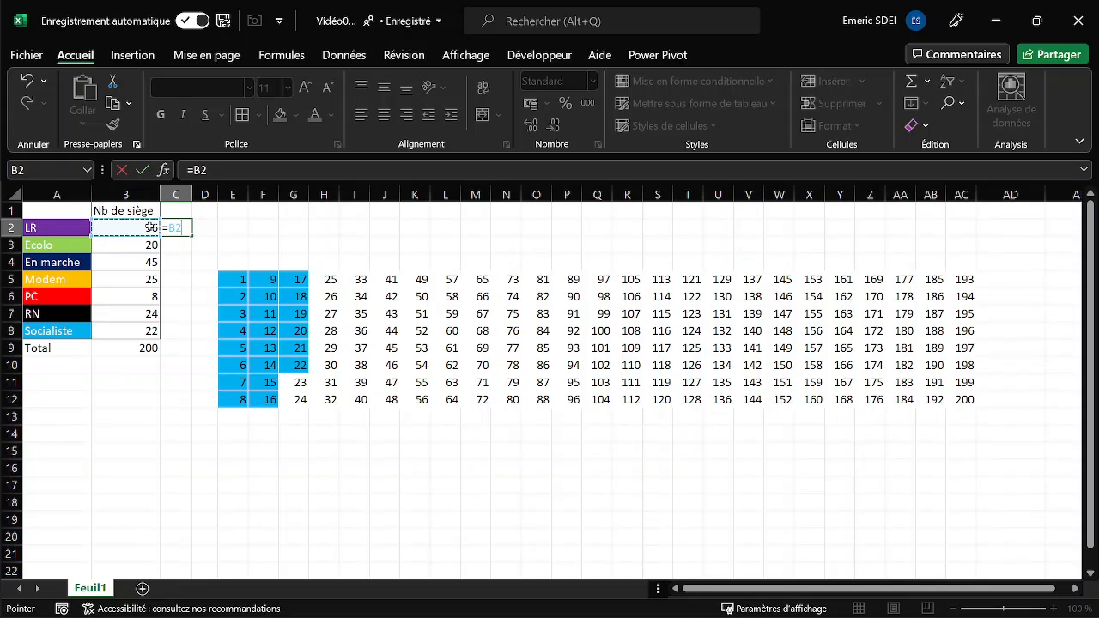
pyautogui.press('Return')
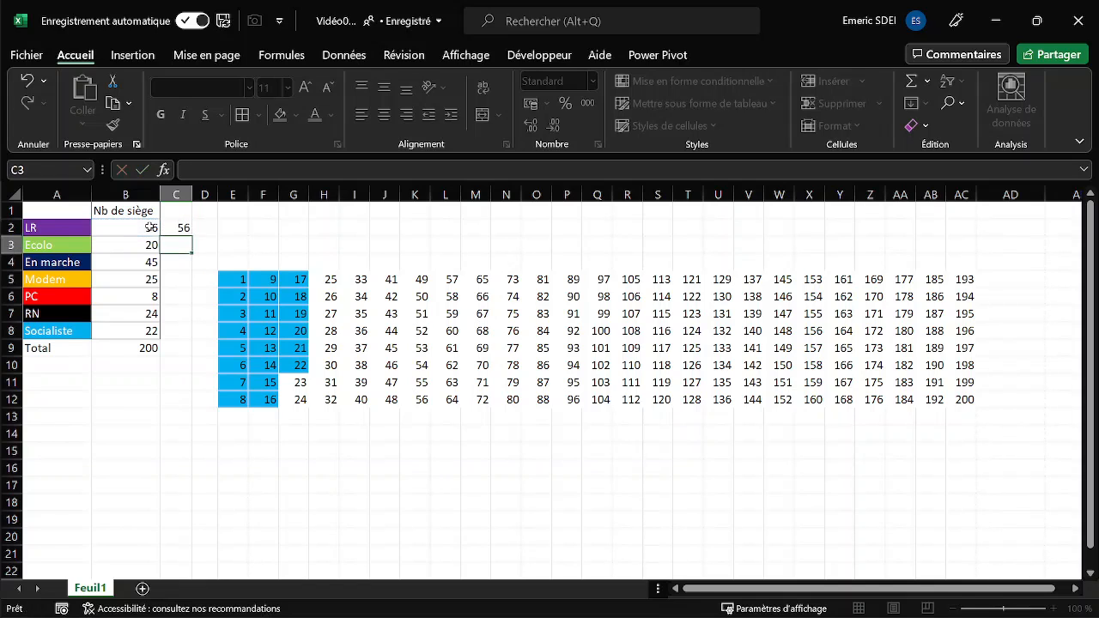
# - Enter the cumulative formula =B3+C2 in C3 and fill it down to C8
pyautogui.write('=')
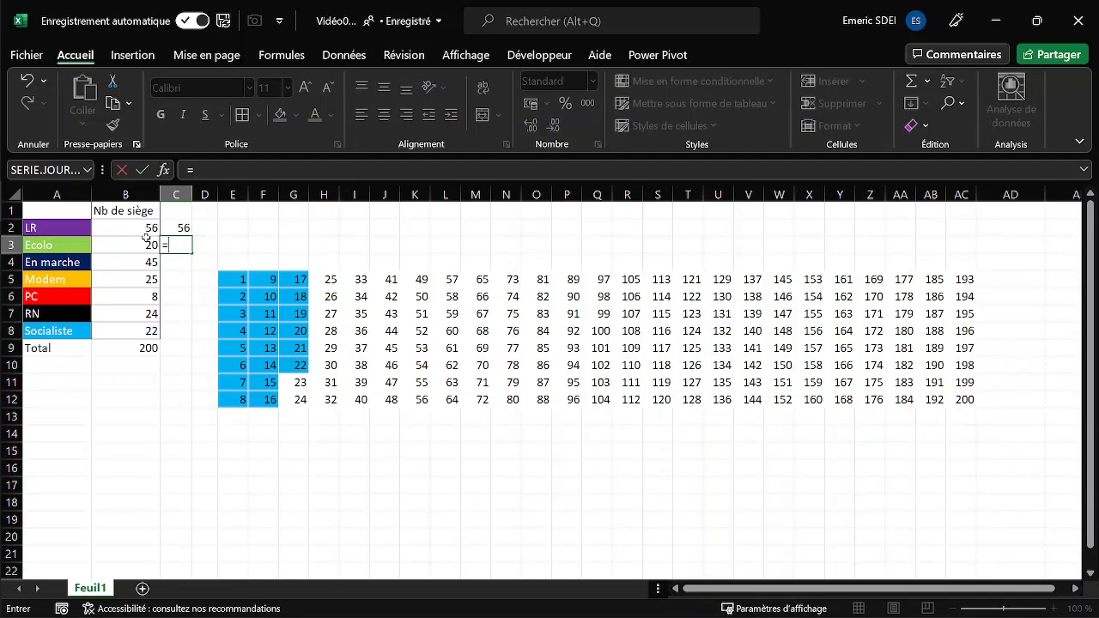
pyautogui.click(147, 240)
pyautogui.write('+')
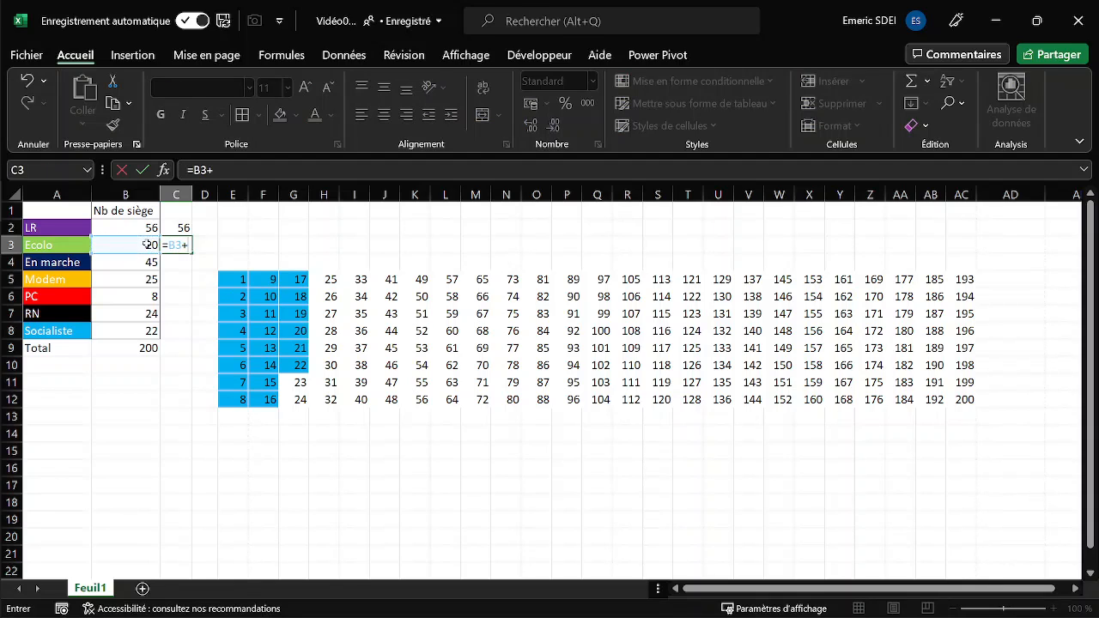
pyautogui.click(180, 229)
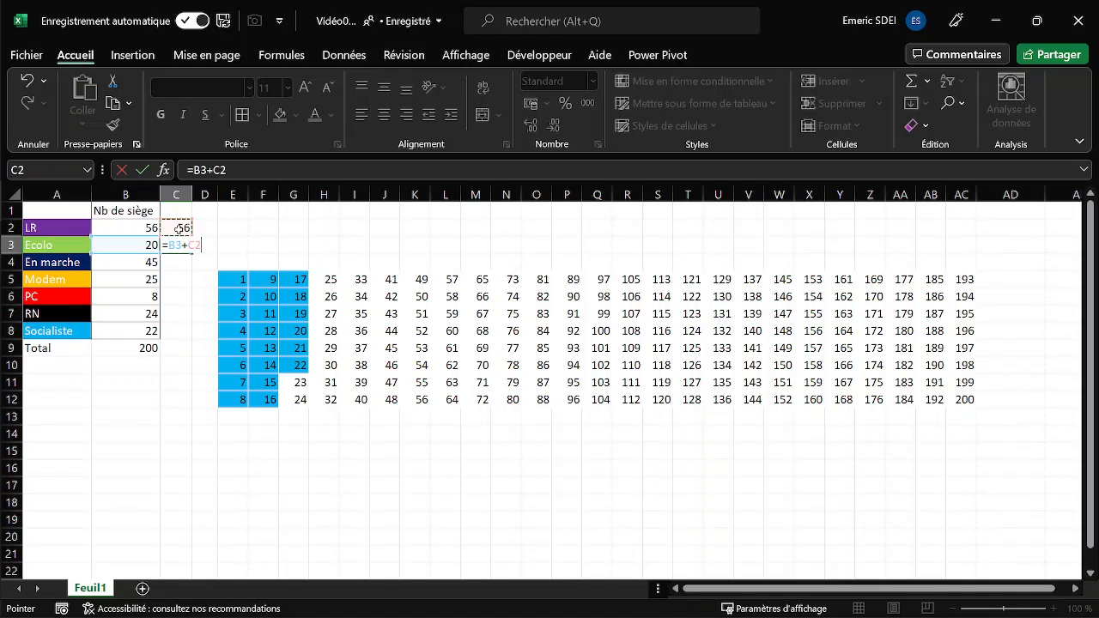
pyautogui.hotkey('ctrl', 'Return')
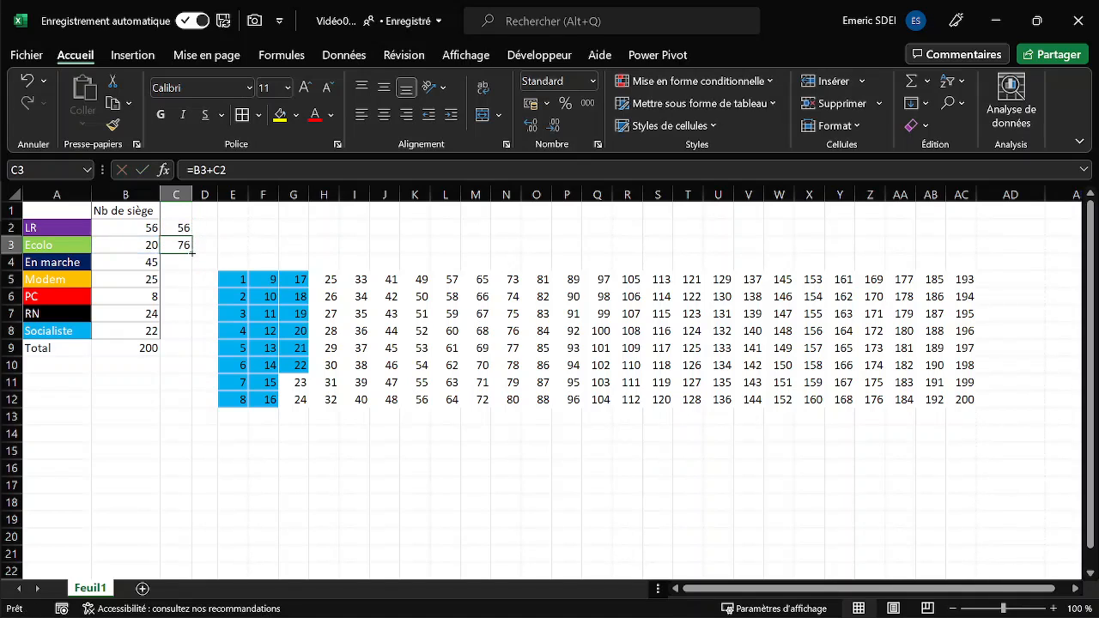
pyautogui.moveTo(192, 254); pyautogui.dragTo(182, 331)
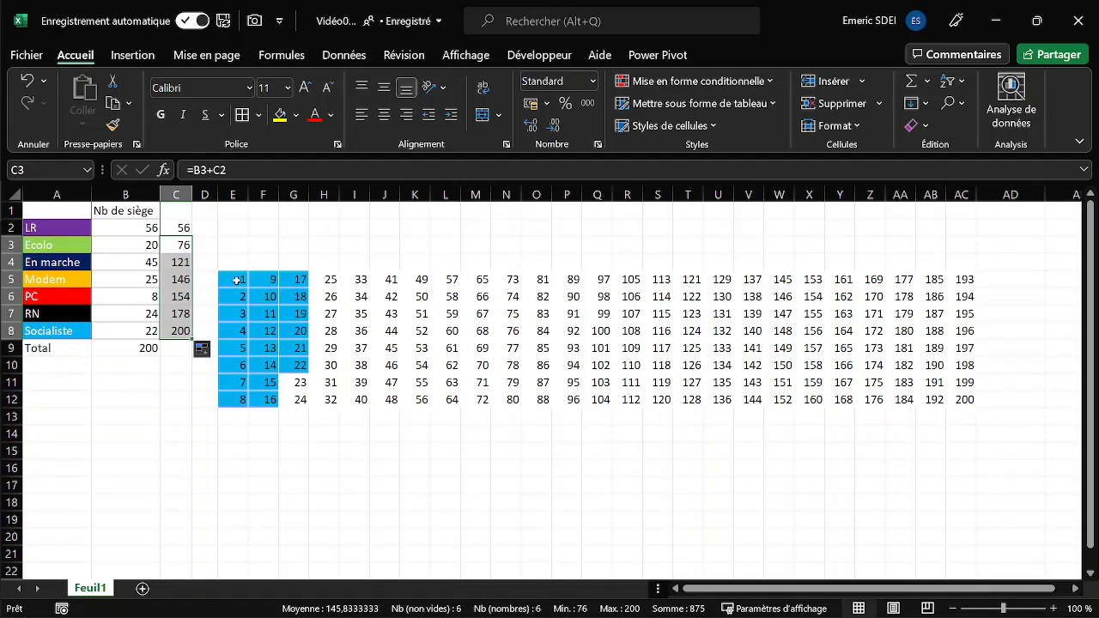
# - Edit the grid's light blue rule for E5:AC12 to use the formula =$C$8>=E5 and apply it
pyautogui.moveTo(237, 281); pyautogui.dragTo(966, 395)
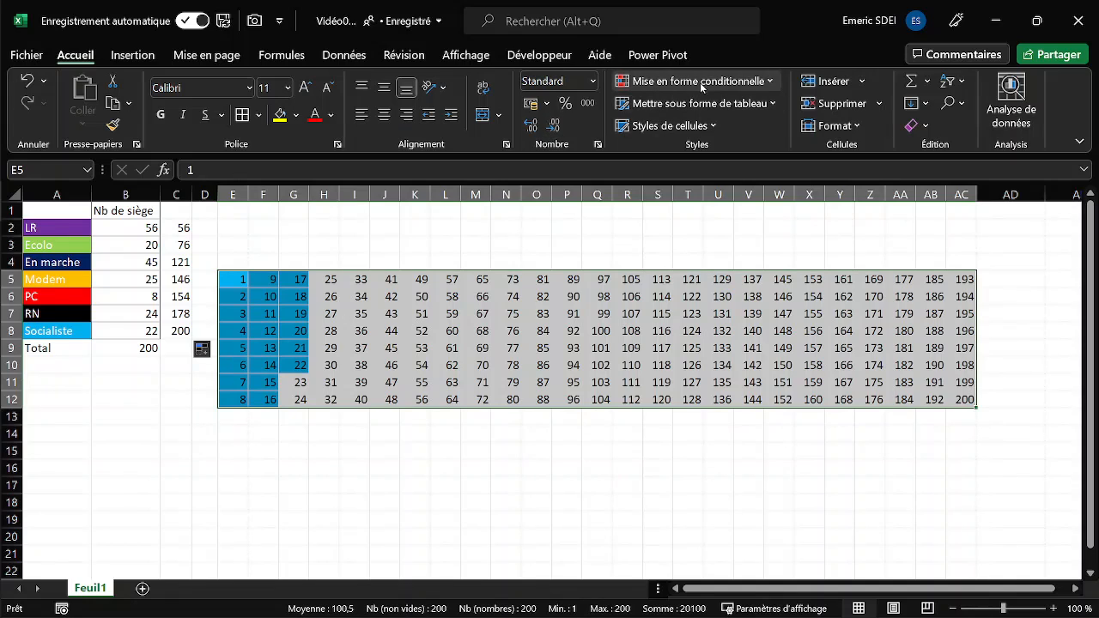
pyautogui.click(760, 81)
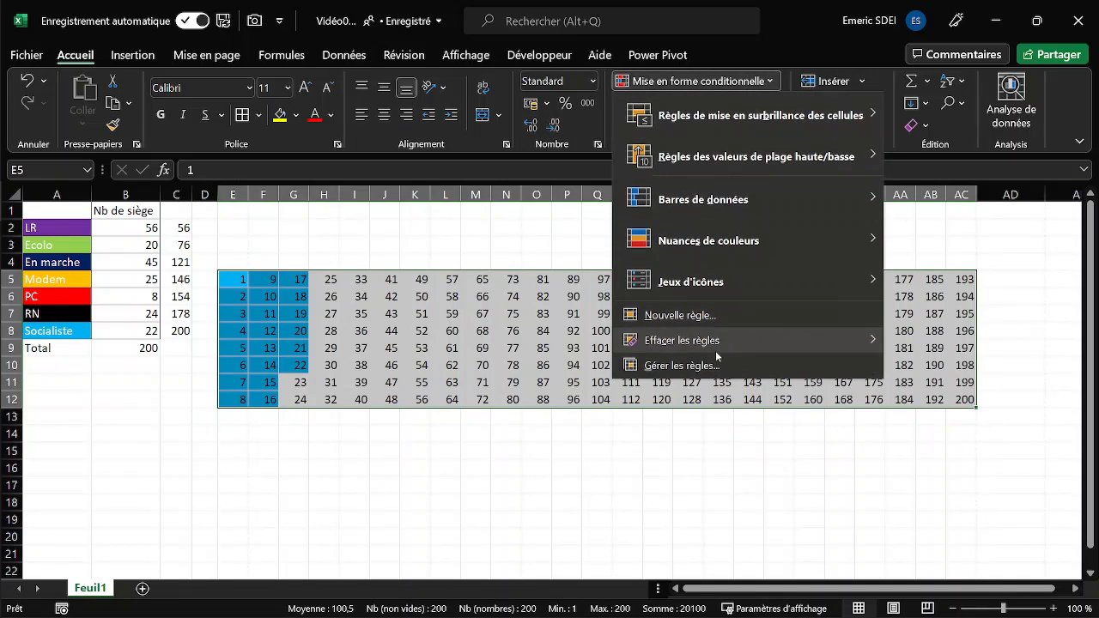
pyautogui.click(682, 366)
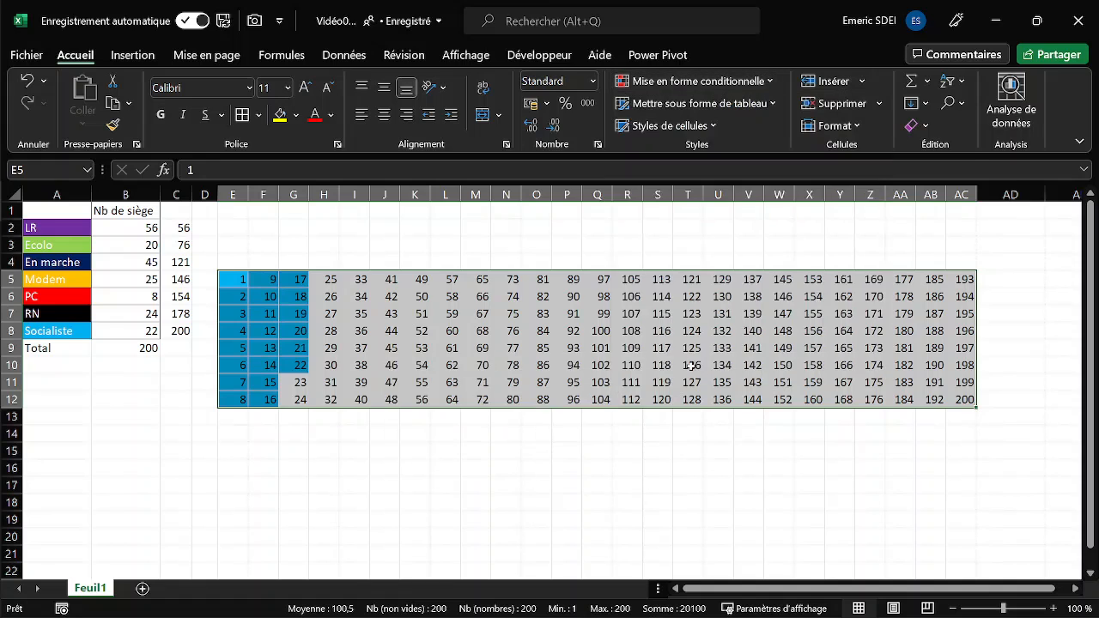
pyautogui.click(409, 275)
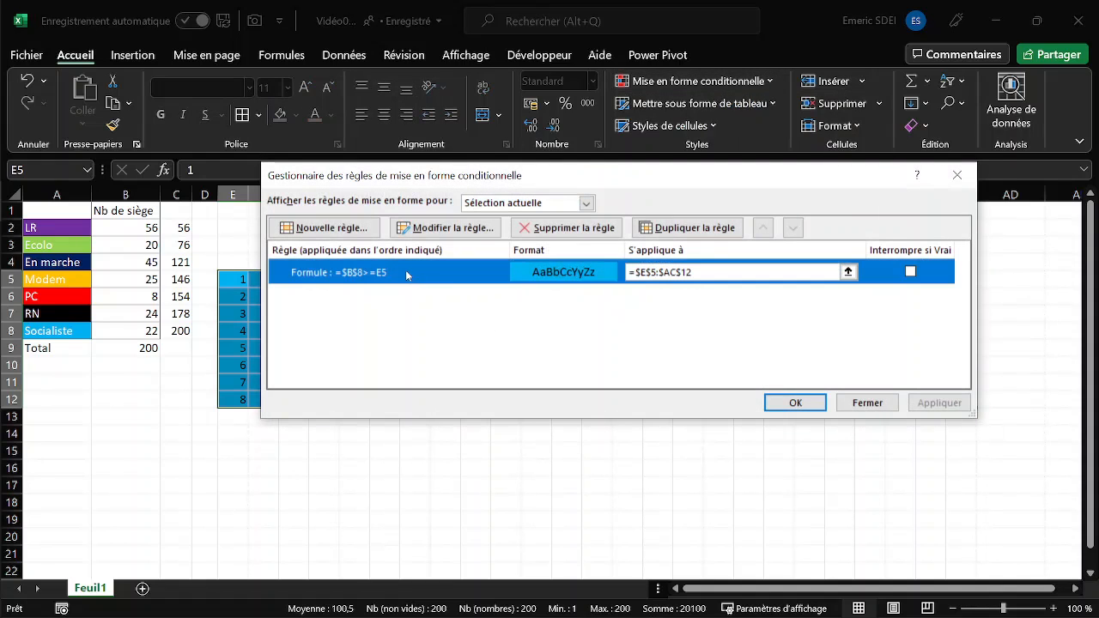
pyautogui.click(444, 228)
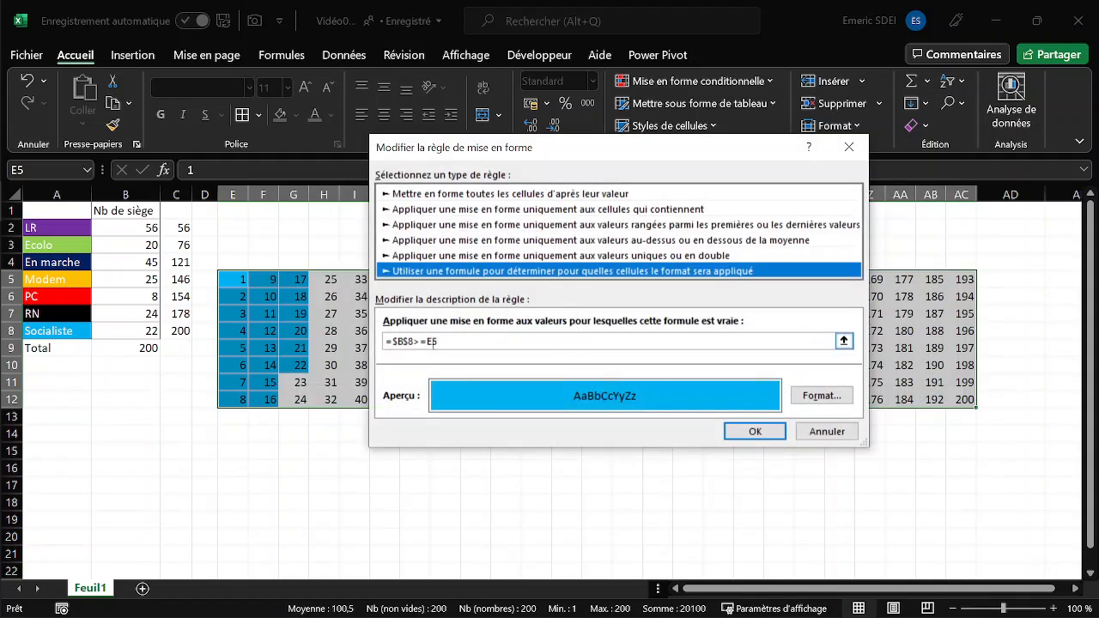
pyautogui.click(409, 341)
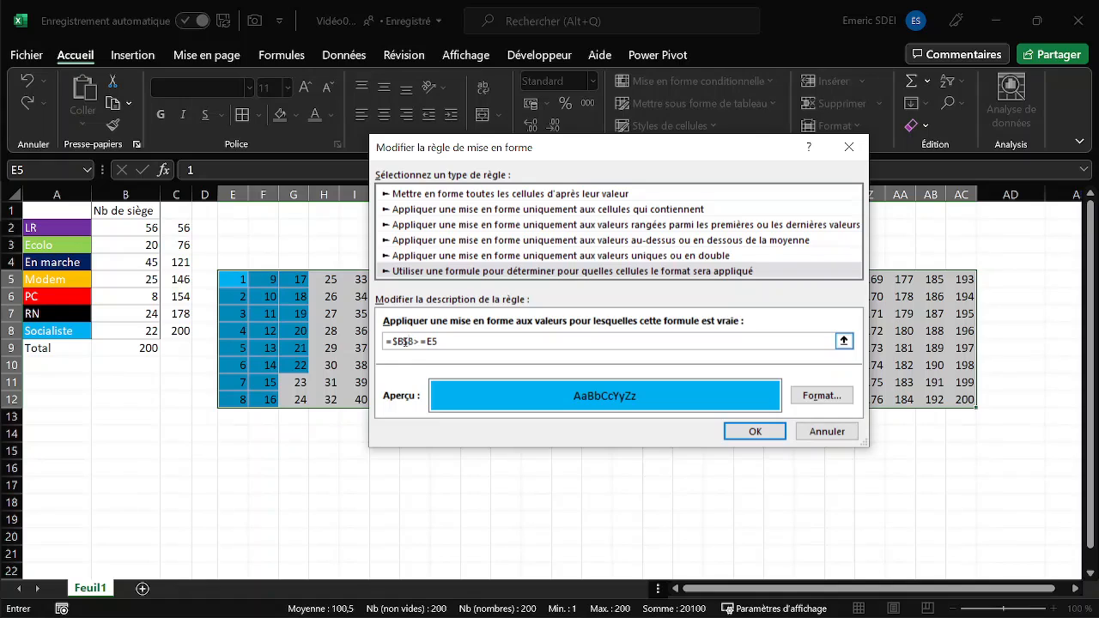
pyautogui.press('BackSpace')
pyautogui.write('C')
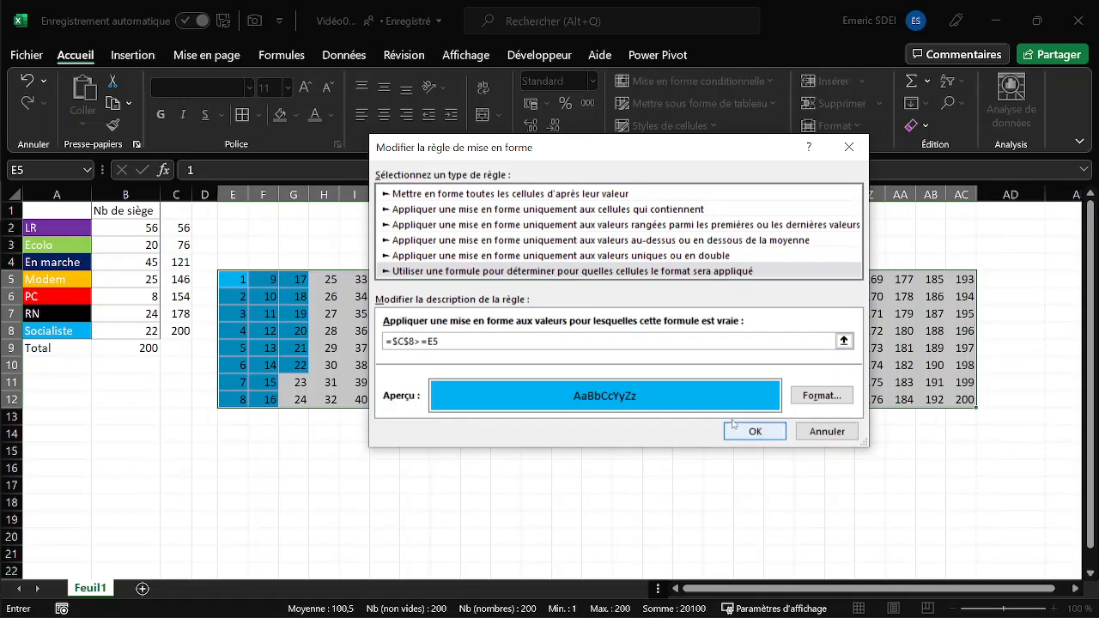
pyautogui.click(759, 434)
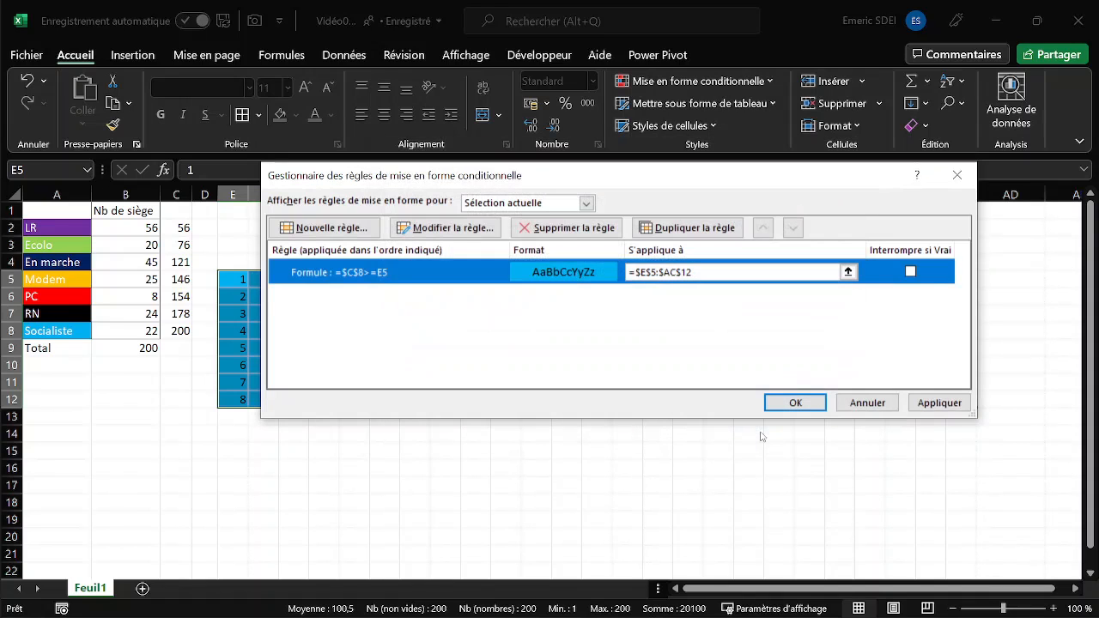
pyautogui.click(931, 404)
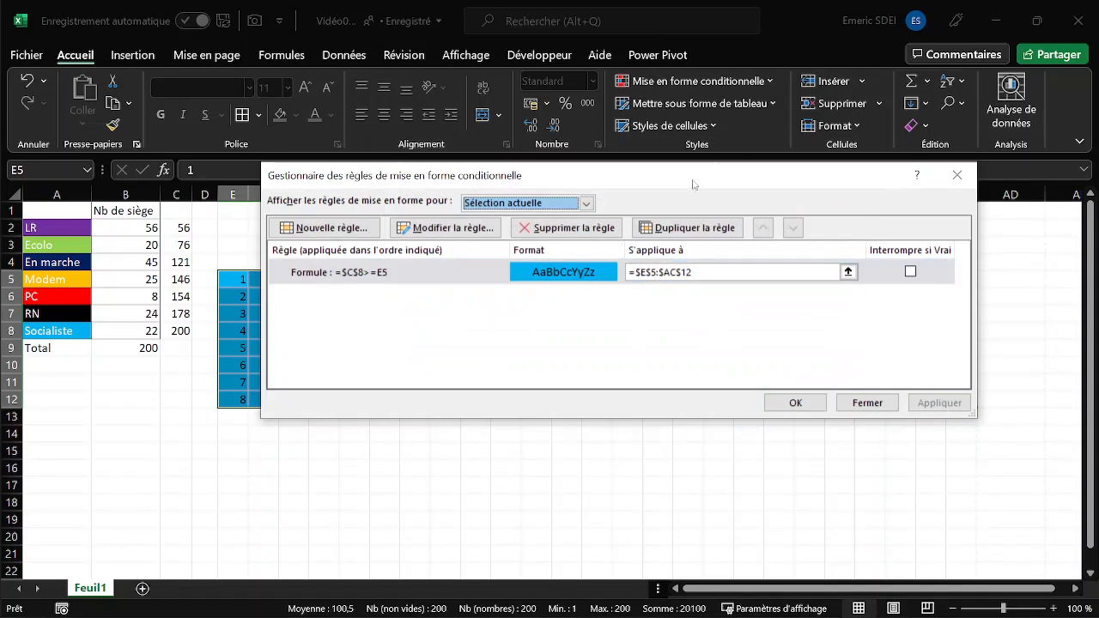
pyautogui.moveTo(680, 179); pyautogui.dragTo(709, 187)
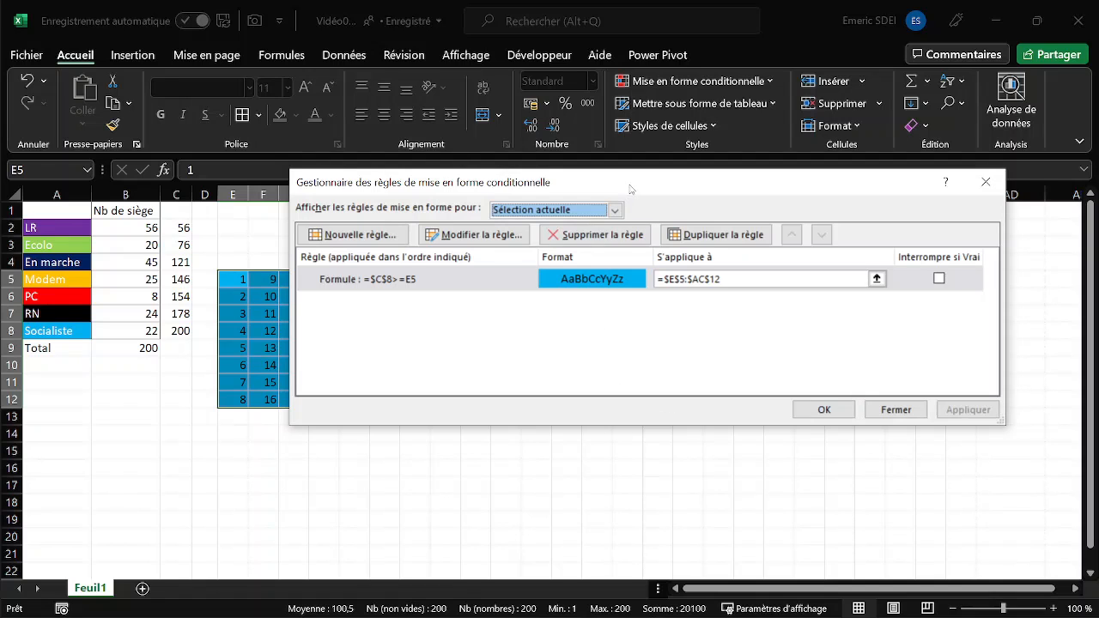
# - Start a new formula-based rule for the grid with =$B$7>=E5, keeping B7 absolute and E5 relative
pyautogui.moveTo(633, 189); pyautogui.dragTo(561, 181)
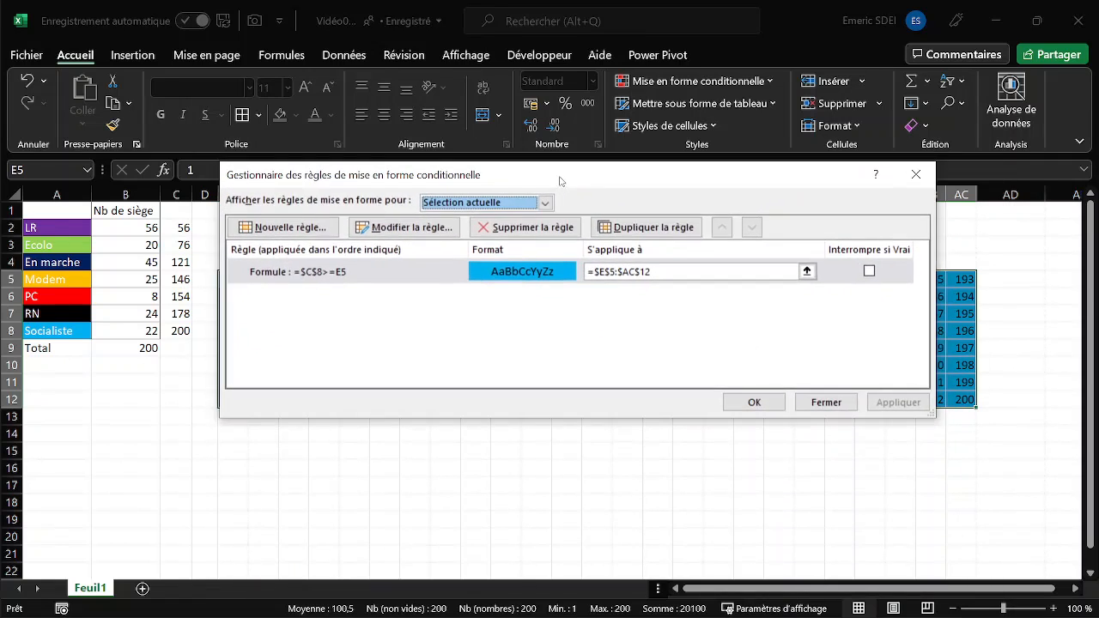
pyautogui.click(286, 227)
pyautogui.click(479, 251)
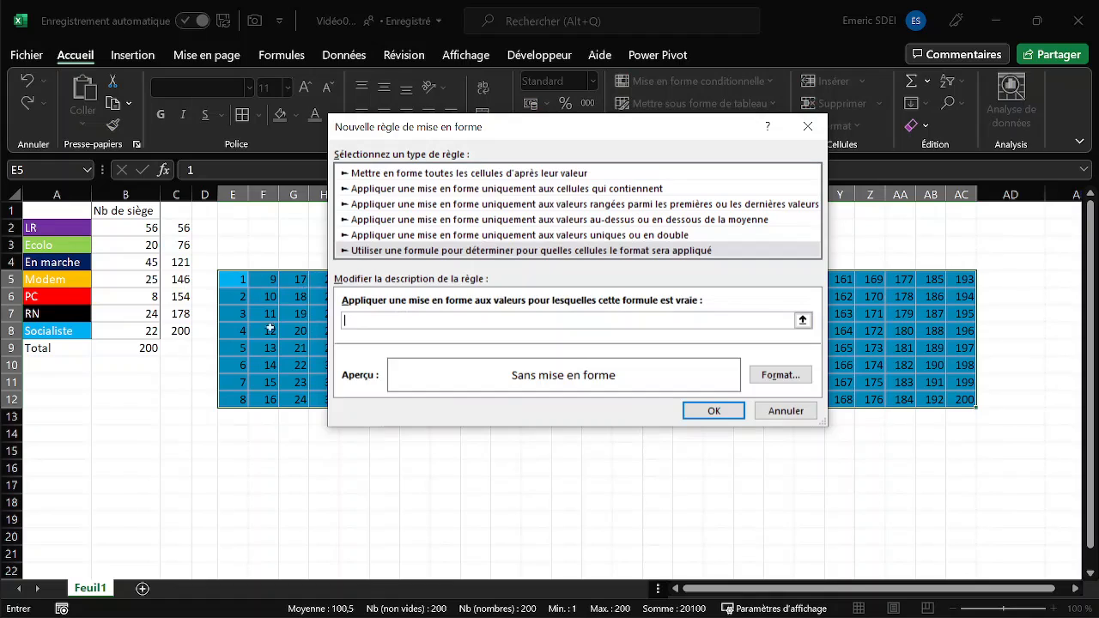
pyautogui.write('=')
pyautogui.click(132, 316)
pyautogui.write('>')
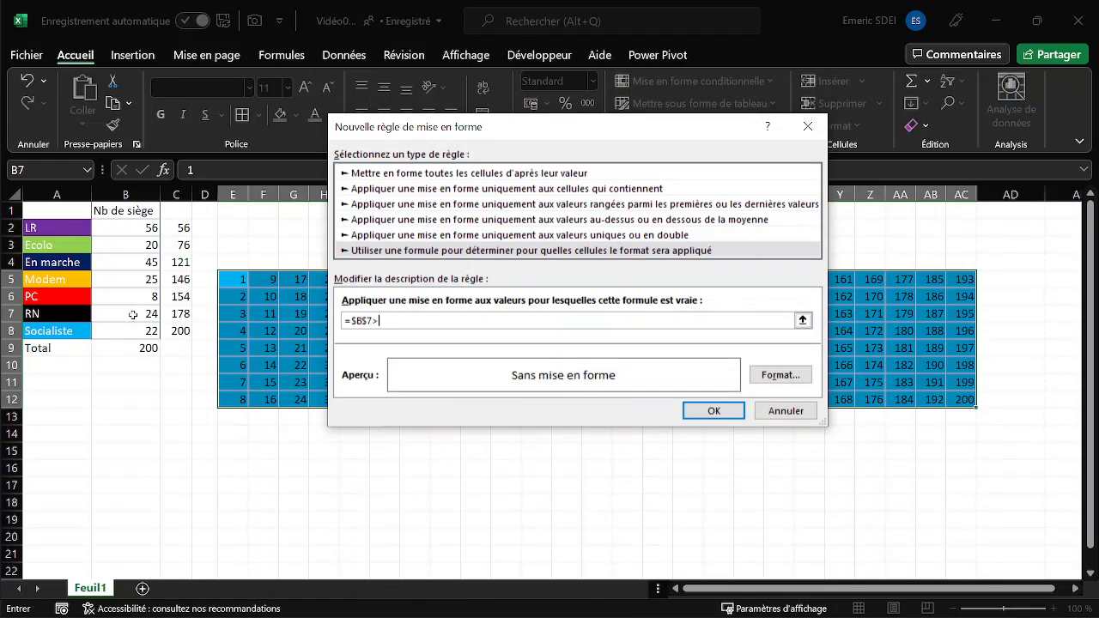
pyautogui.write('=')
pyautogui.click(239, 276)
pyautogui.press('F4')
pyautogui.press('F4')
pyautogui.press('F4')
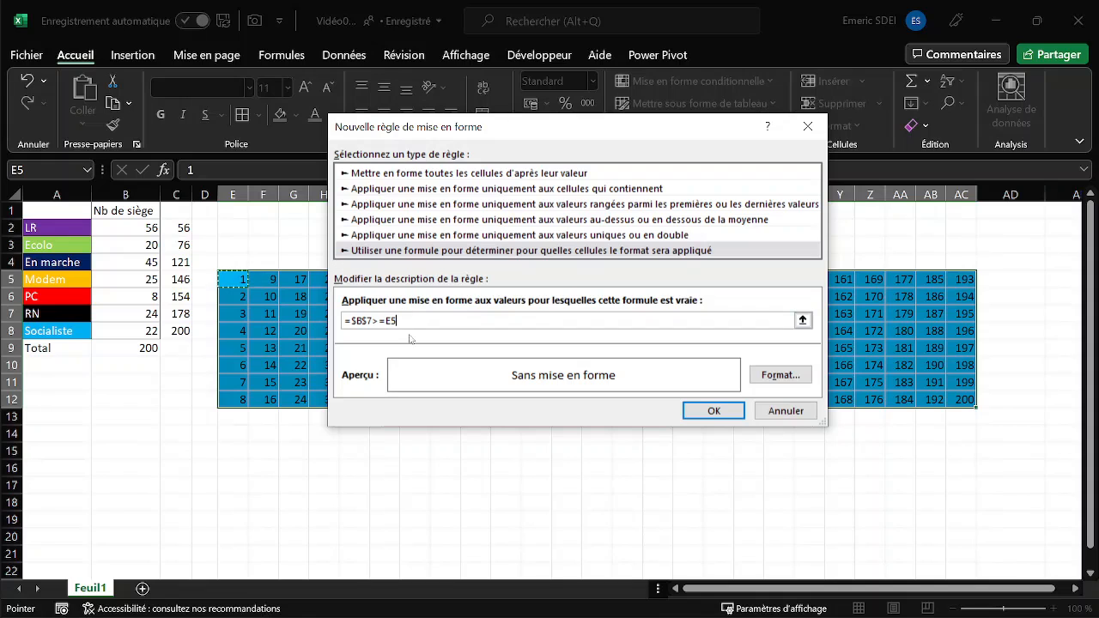
# - Give the =$B$7>=E5 rule a black fill matching the RN cell, then create and apply it
pyautogui.click(778, 377)
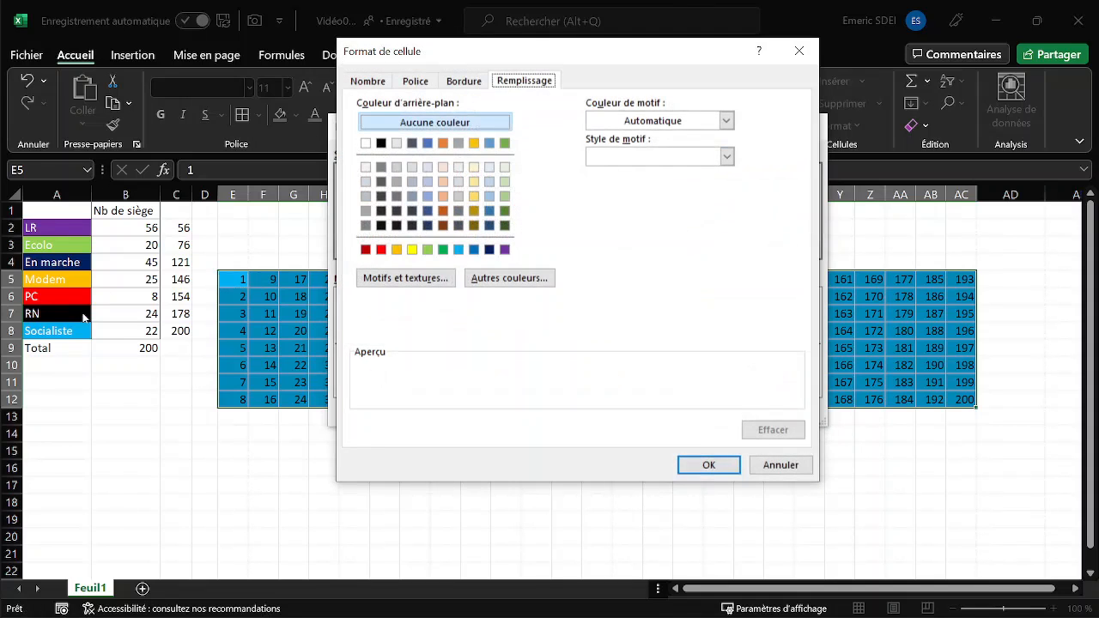
pyautogui.click(381, 142)
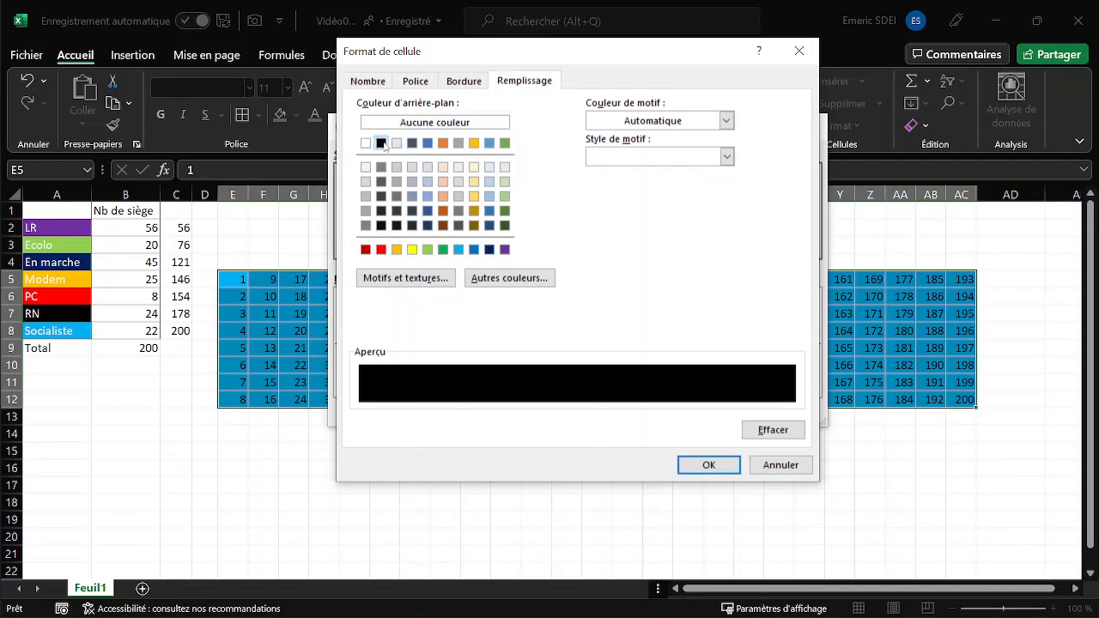
pyautogui.click(710, 465)
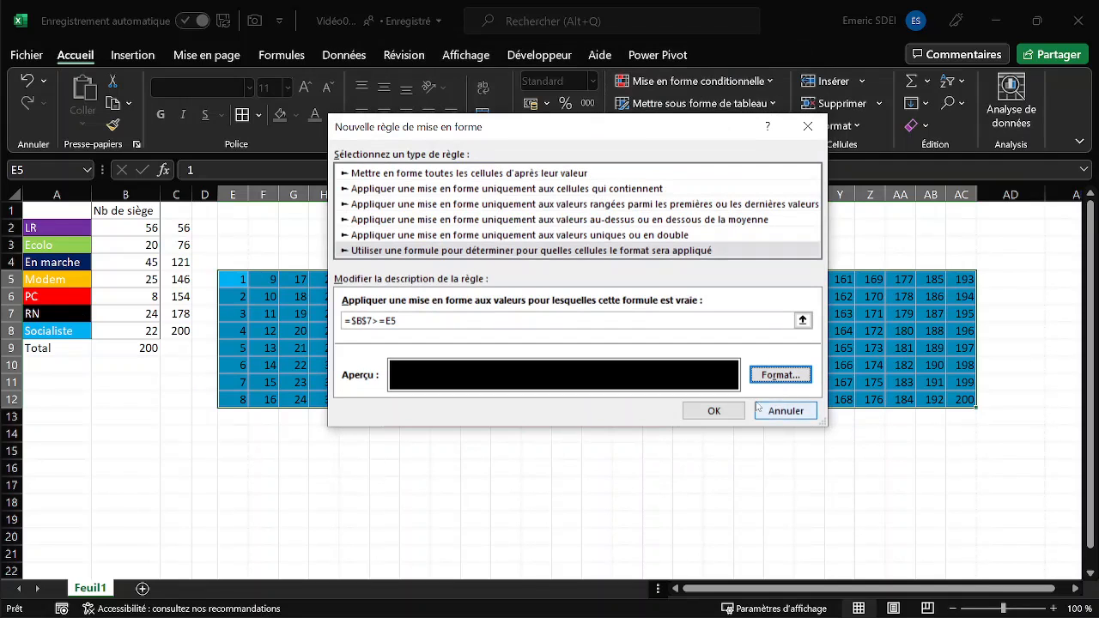
pyautogui.click(715, 411)
pyautogui.click(899, 401)
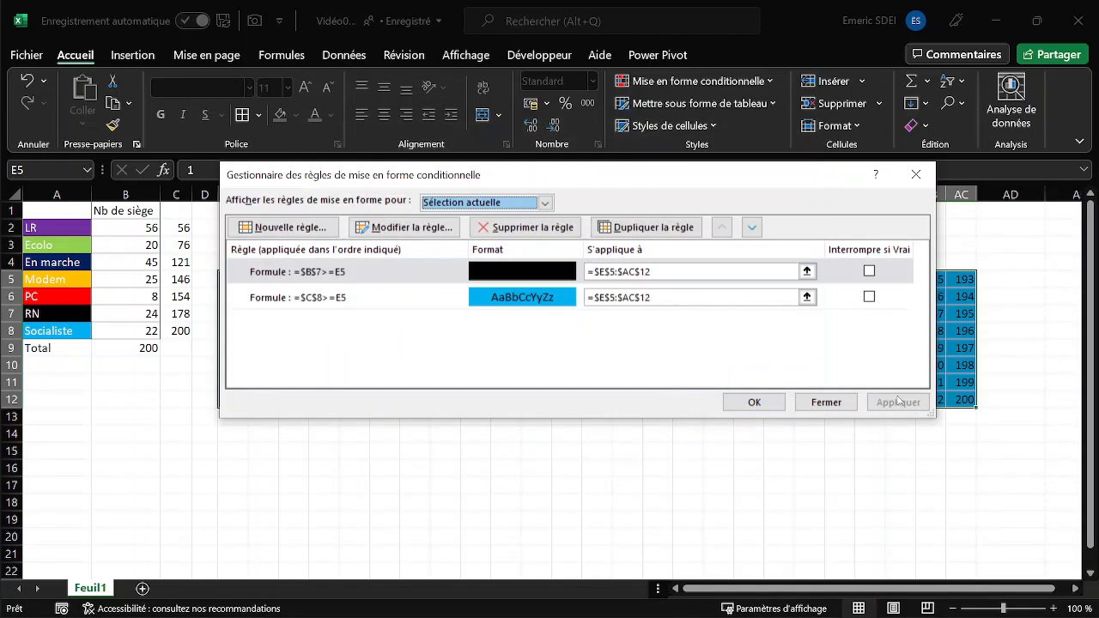
# - Change the black rule's formula to =$C$7>=E5 so it uses RN's cumulative seats, and apply it
pyautogui.moveTo(660, 176); pyautogui.dragTo(808, 236)
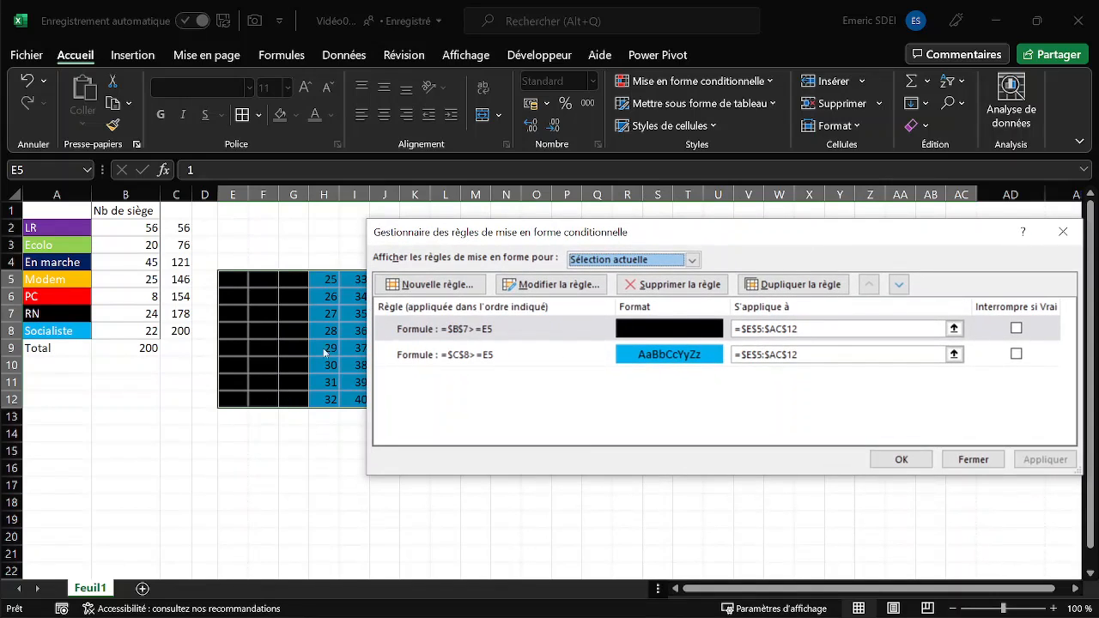
pyautogui.click(482, 331)
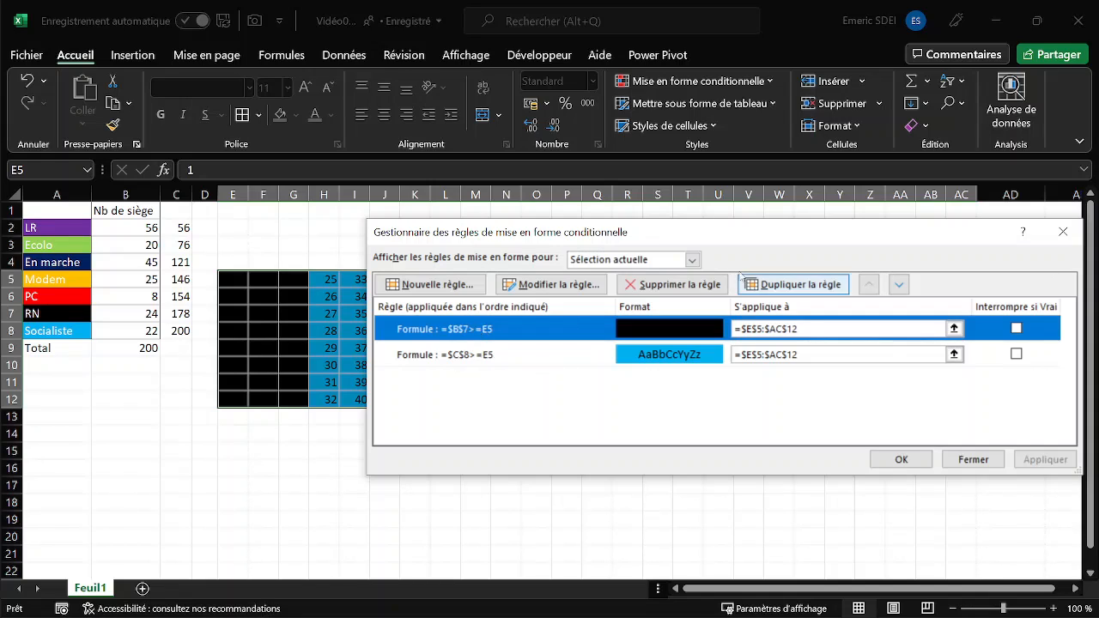
pyautogui.click(543, 284)
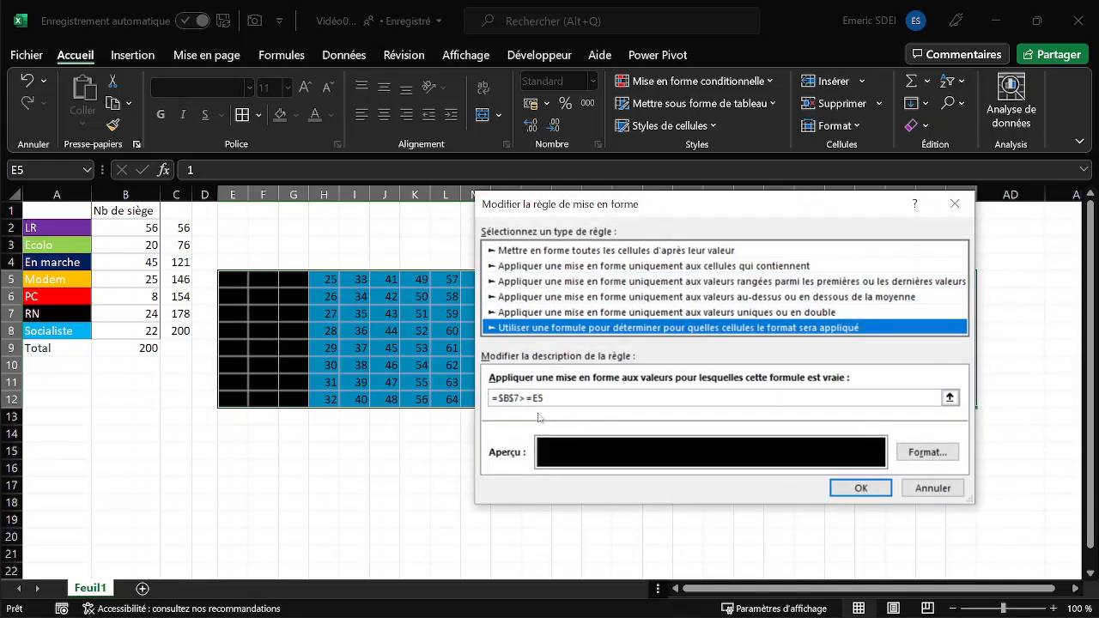
pyautogui.click(508, 397)
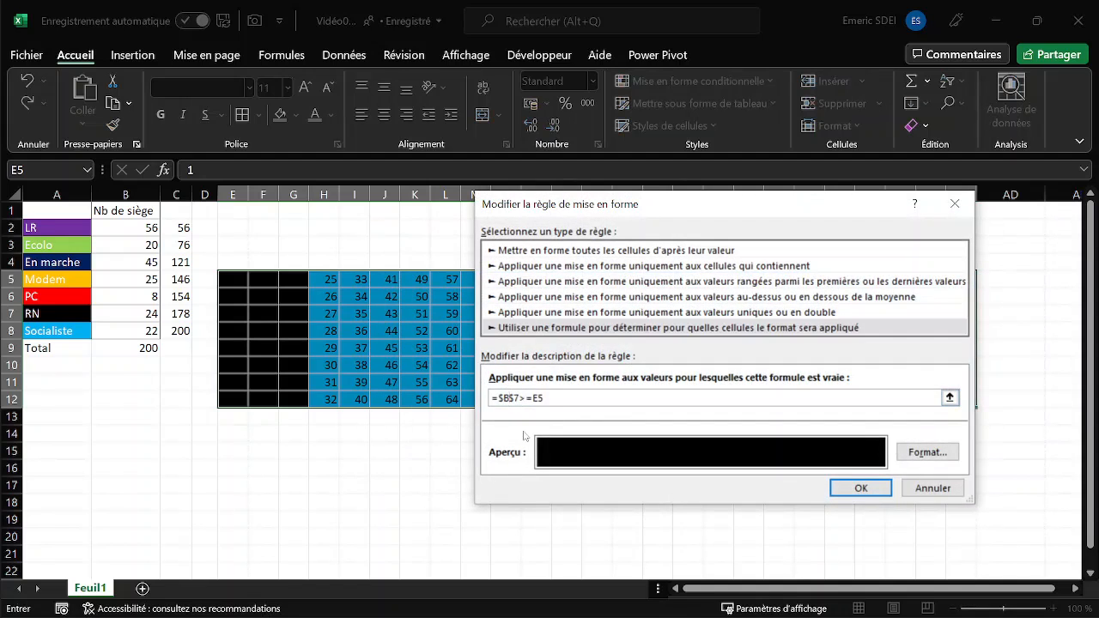
pyautogui.press('BackSpace')
pyautogui.write('C')
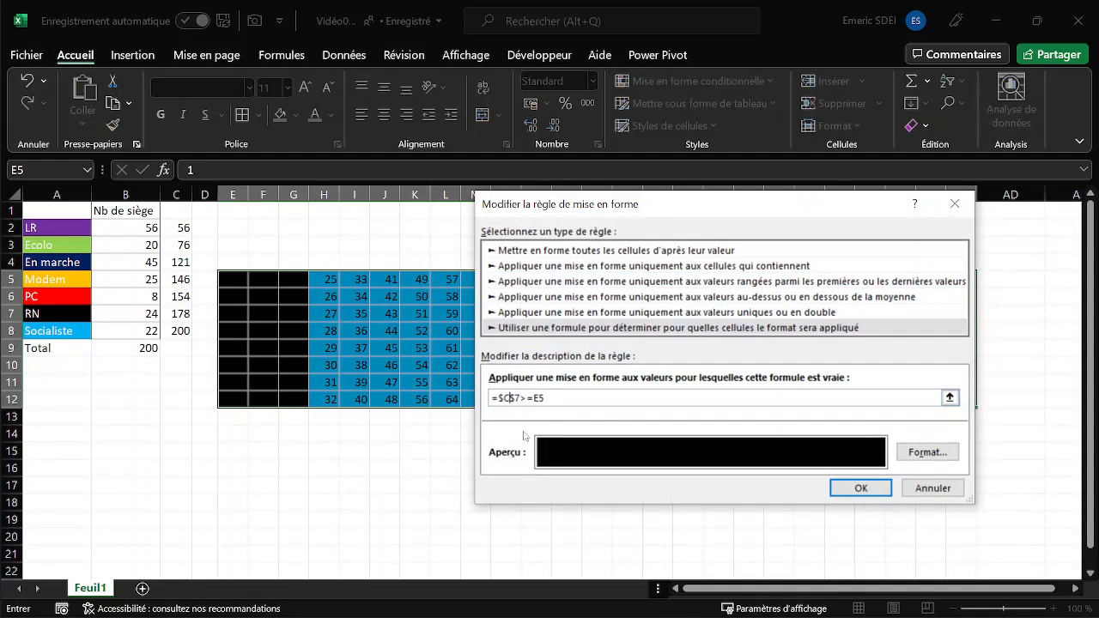
pyautogui.click(854, 489)
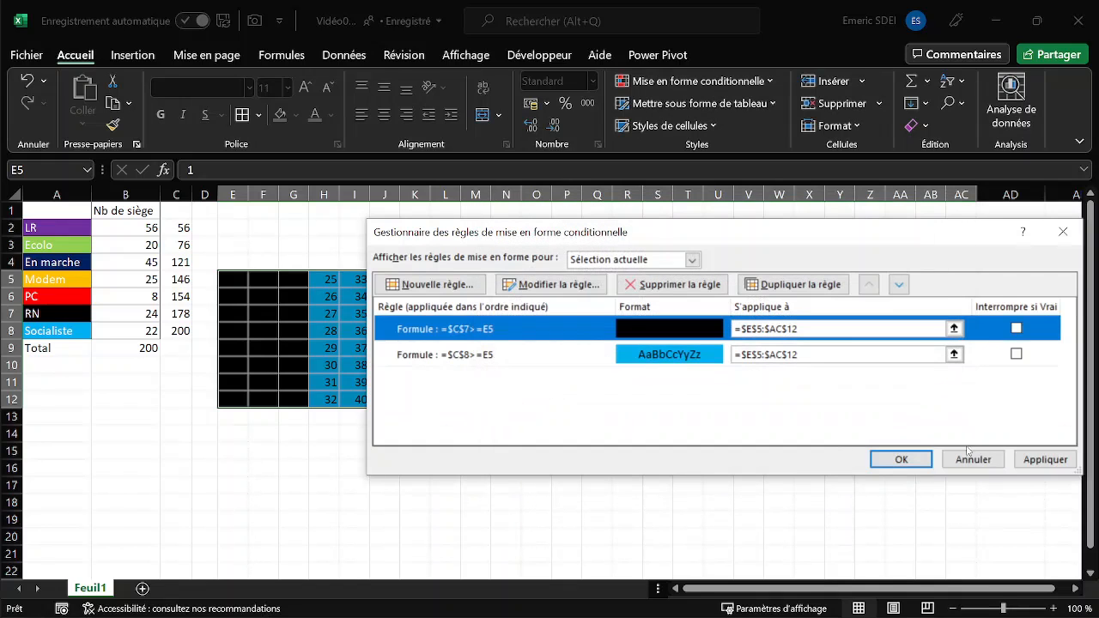
pyautogui.click(1045, 460)
# - Start a new formula-based rule for the grid with =$C$6>=E5, keeping C6 absolute and E5 relative
pyautogui.moveTo(638, 220); pyautogui.dragTo(549, 220)
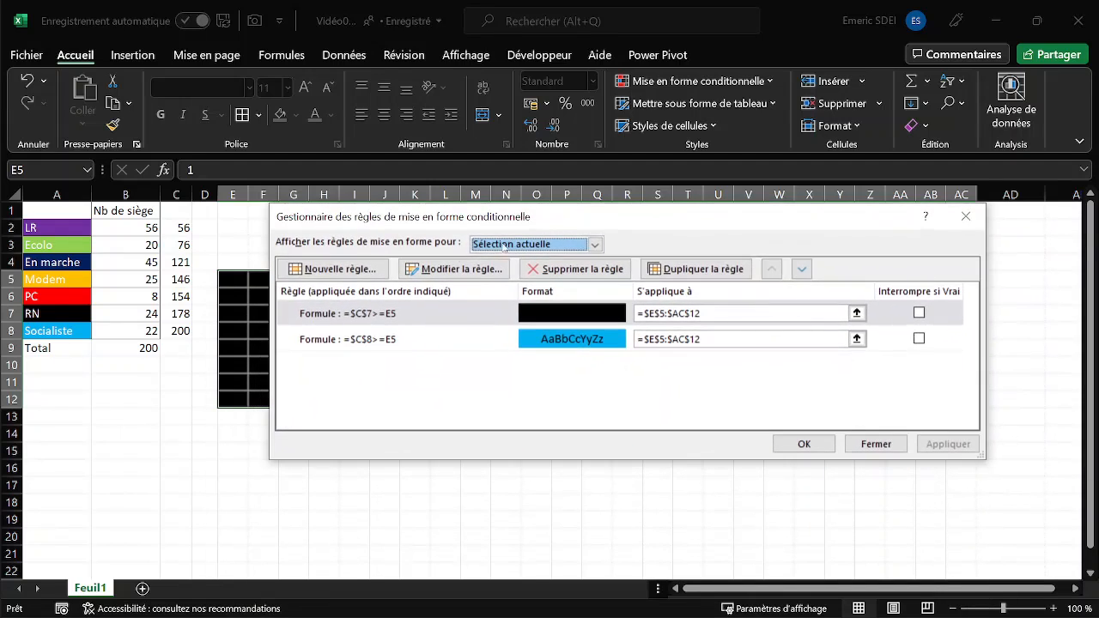
pyautogui.click(350, 270)
pyautogui.click(468, 293)
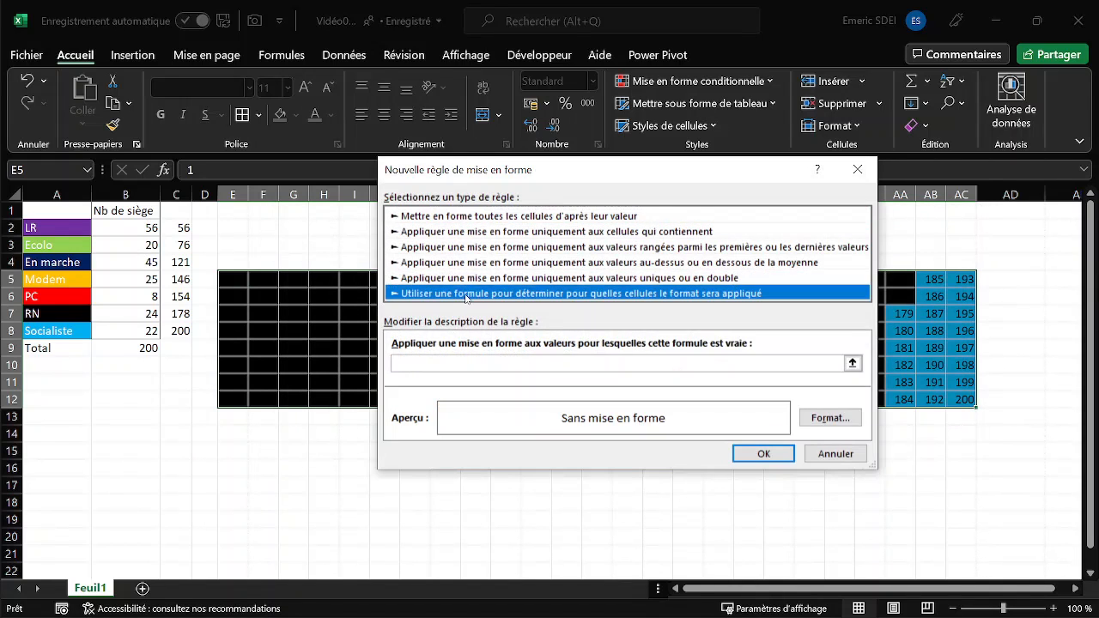
pyautogui.click(435, 365)
pyautogui.click(177, 296)
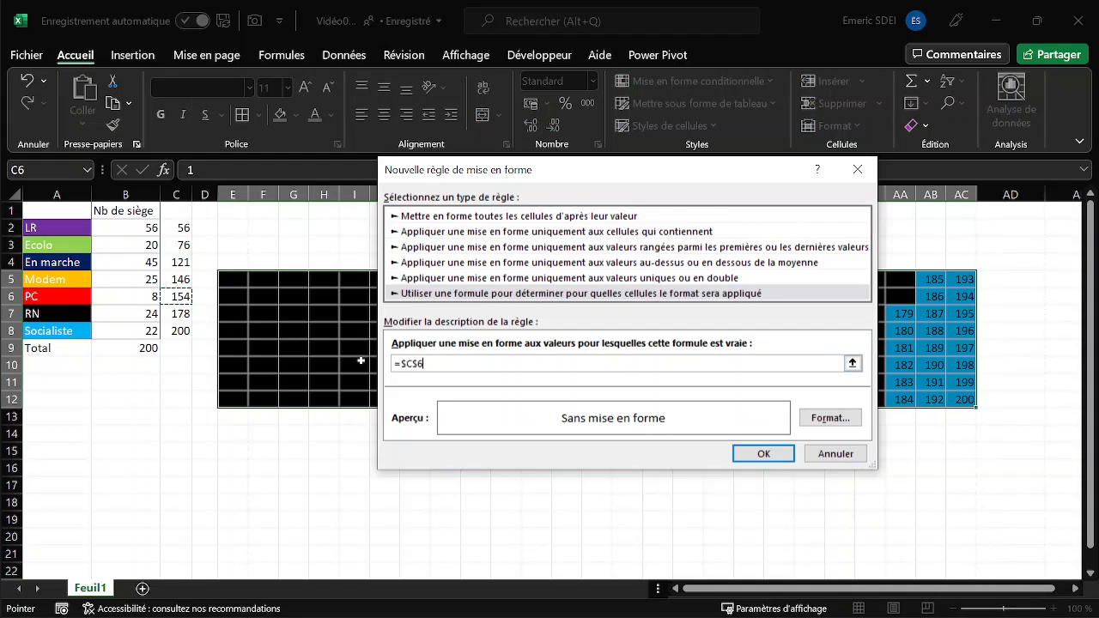
pyautogui.write('>=')
pyautogui.click(237, 277)
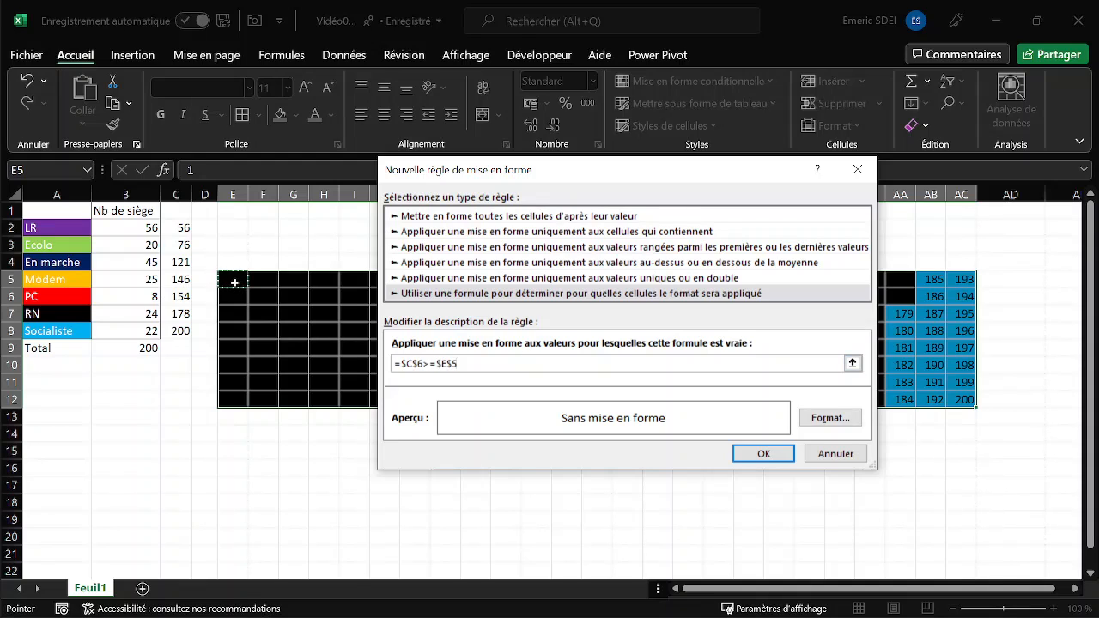
pyautogui.press('F4')
pyautogui.press('F4')
pyautogui.press('F4')
# - Give the =$C$6>=E5 rule a red fill matching the PC cell, then create and apply it
pyautogui.click(825, 419)
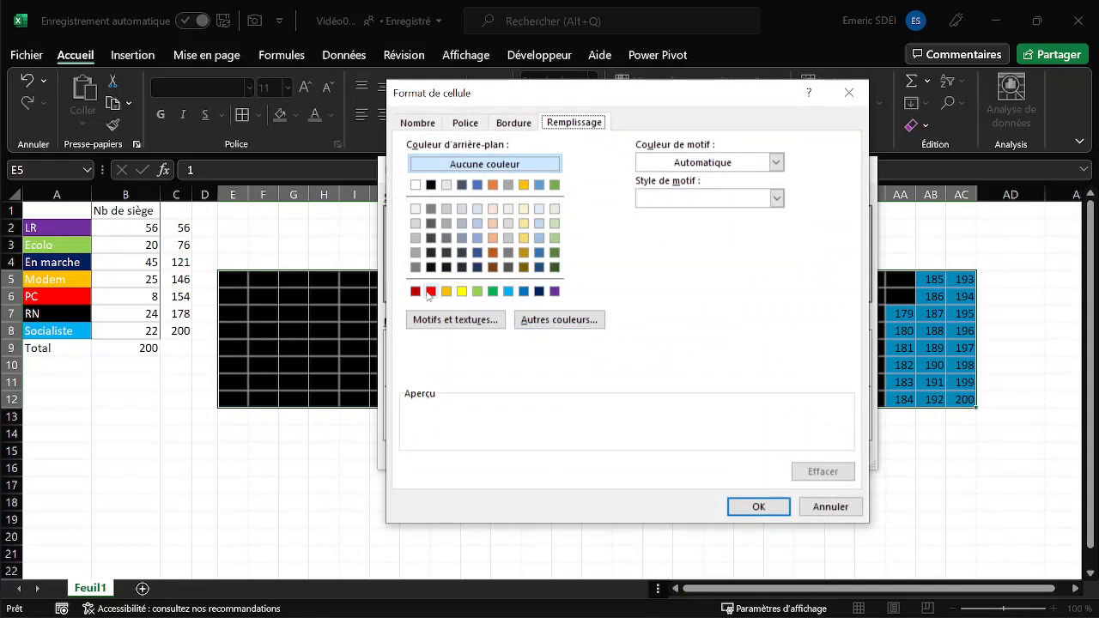
pyautogui.click(431, 291)
pyautogui.click(767, 511)
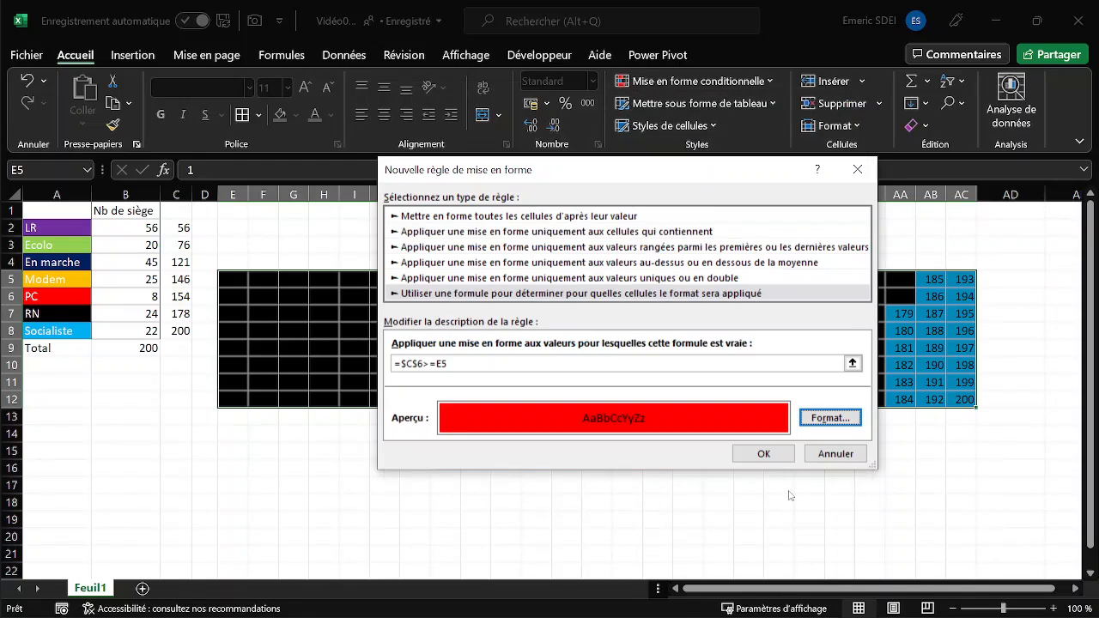
pyautogui.click(789, 456)
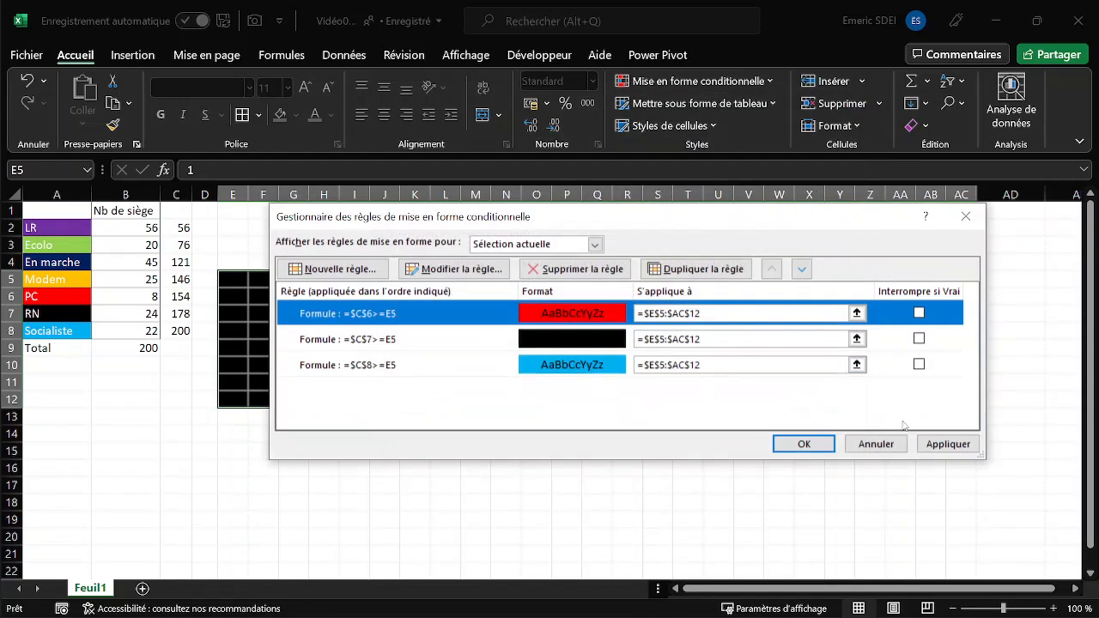
pyautogui.click(949, 445)
pyautogui.moveTo(709, 215); pyautogui.dragTo(686, 338)
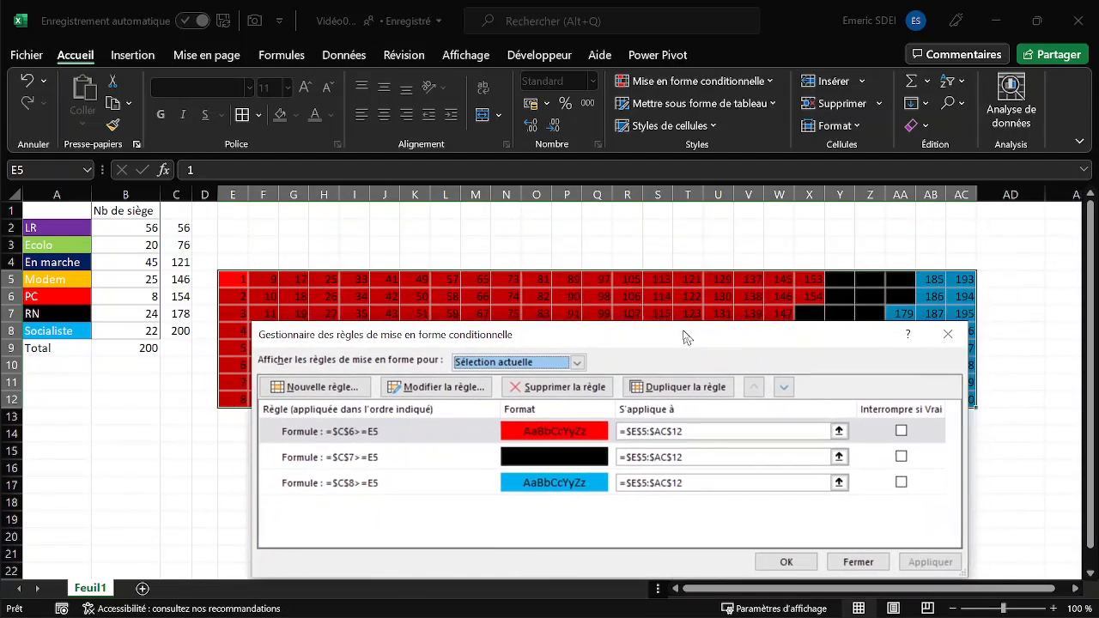
# - Start a new formula-based rule for the grid with =$C$5>=E5, keeping C5 absolute and E5 relative
pyautogui.click(332, 389)
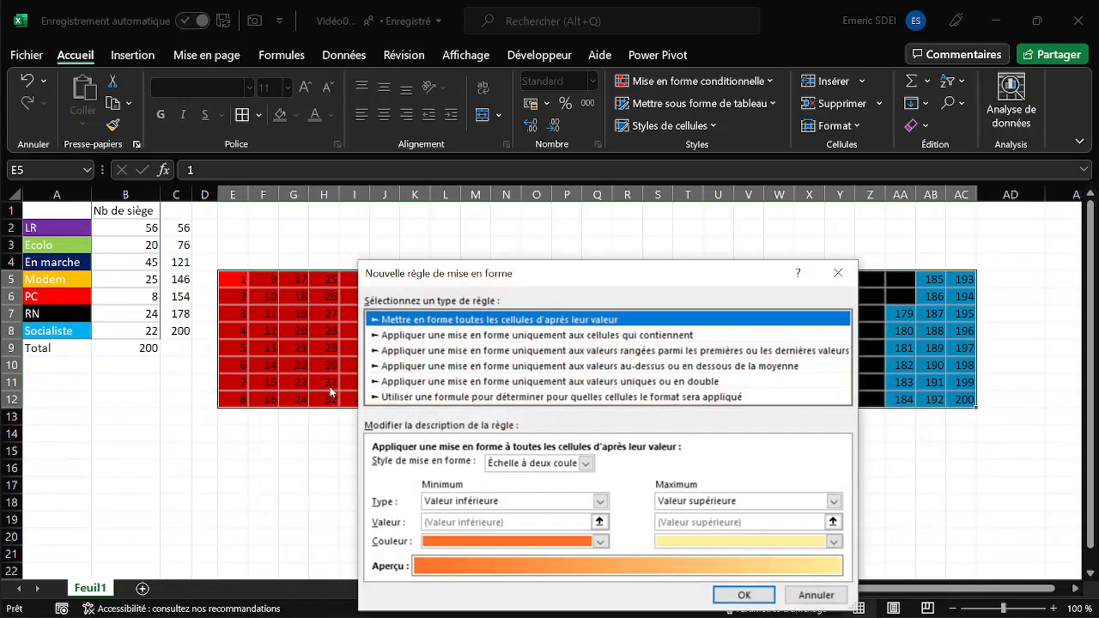
pyautogui.click(442, 398)
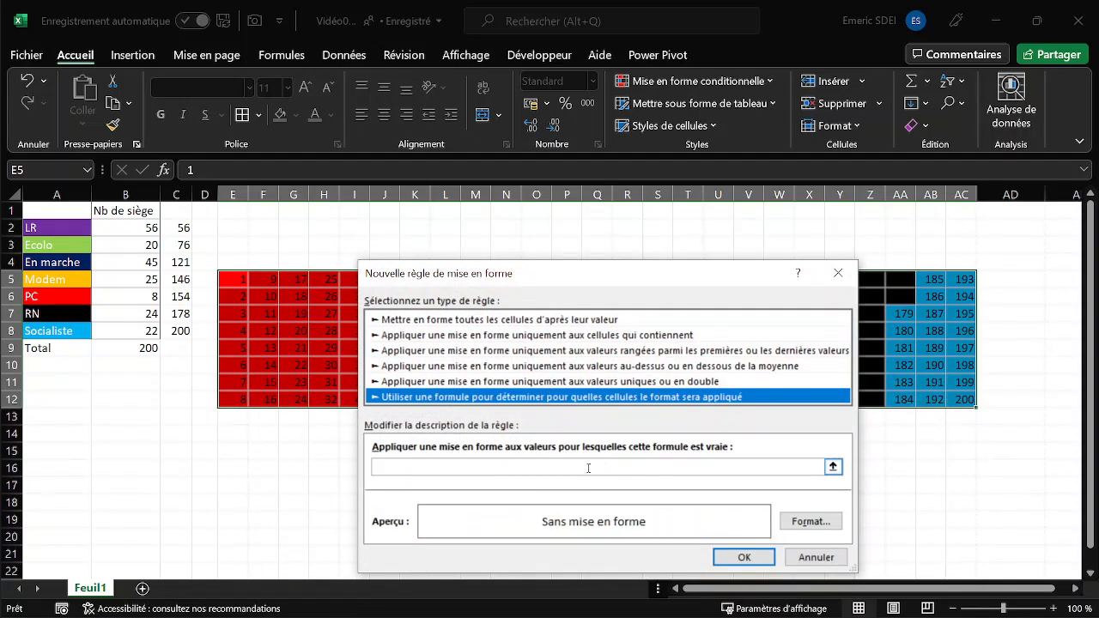
pyautogui.click(552, 471)
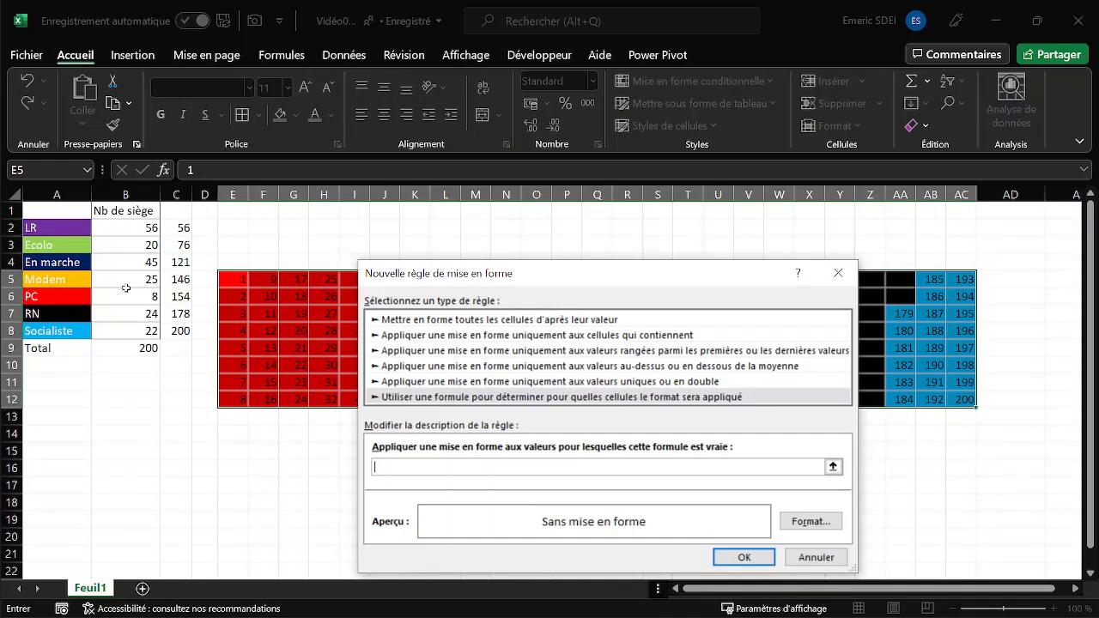
pyautogui.click(183, 279)
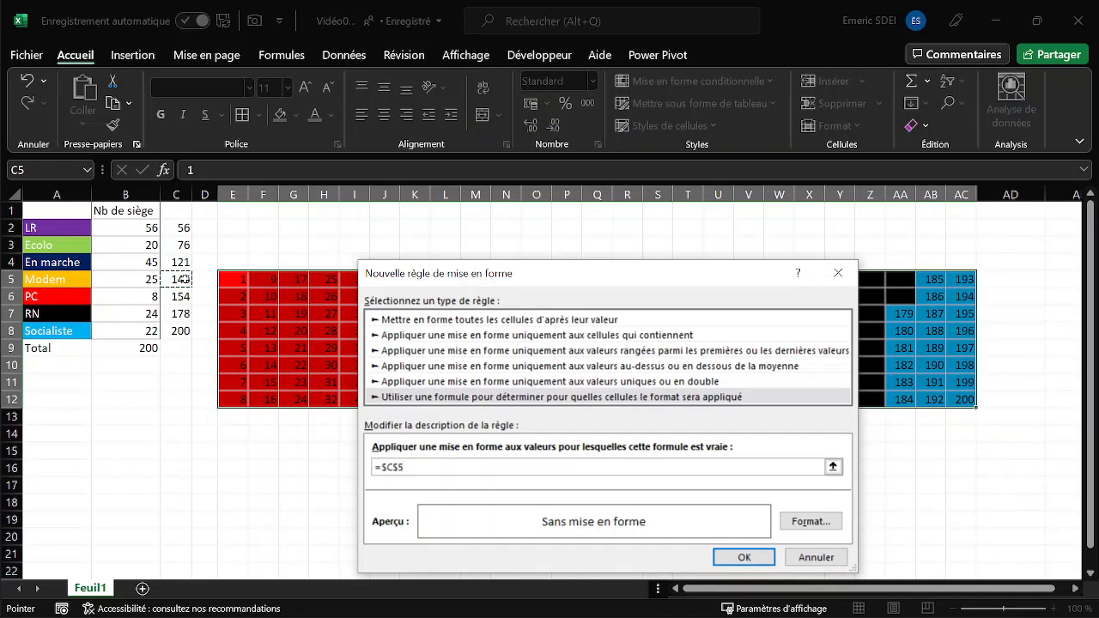
pyautogui.write('>=')
pyautogui.click(232, 280)
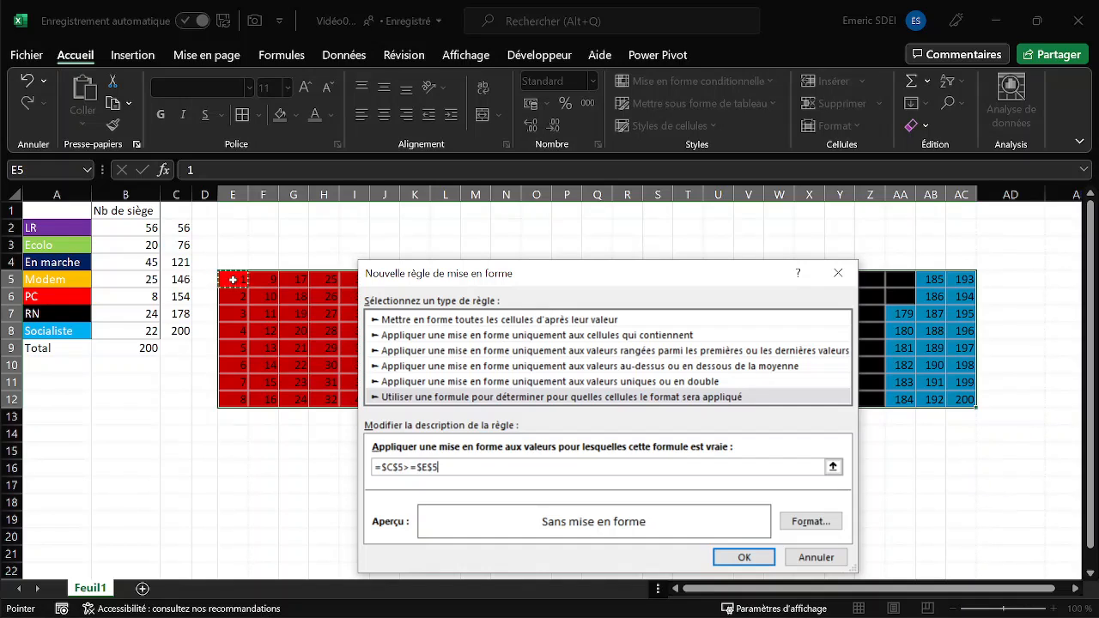
pyautogui.press('F4')
pyautogui.press('F4')
# - Give the =$C$5>=E5 rule an orange-yellow fill matching the Modem cell, then create and apply it
pyautogui.click(810, 521)
pyautogui.click(554, 210)
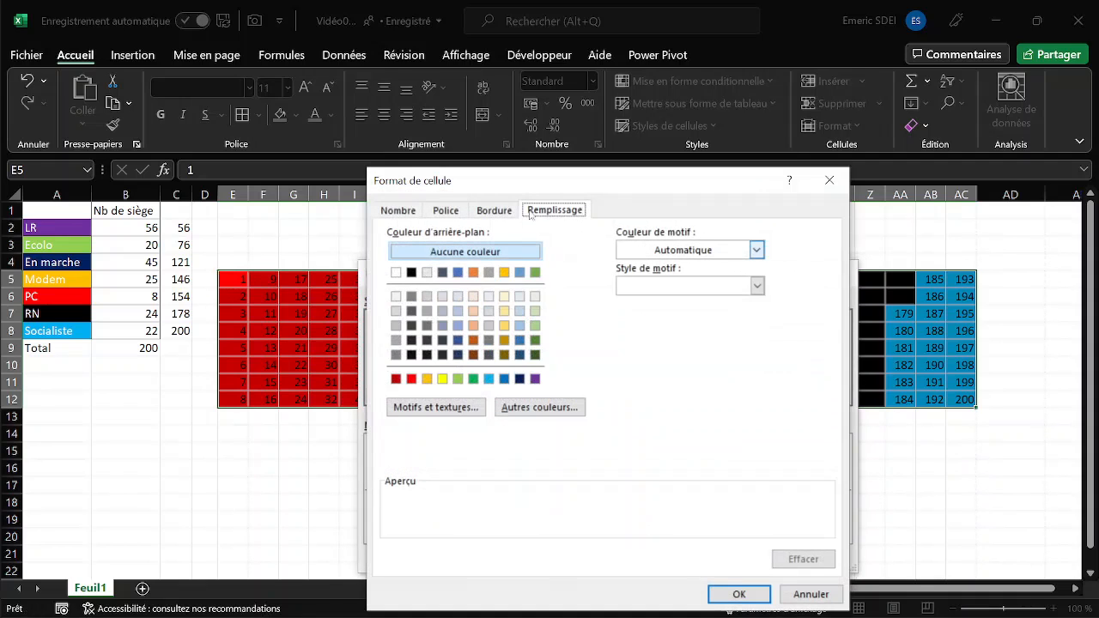
pyautogui.click(427, 379)
pyautogui.click(741, 594)
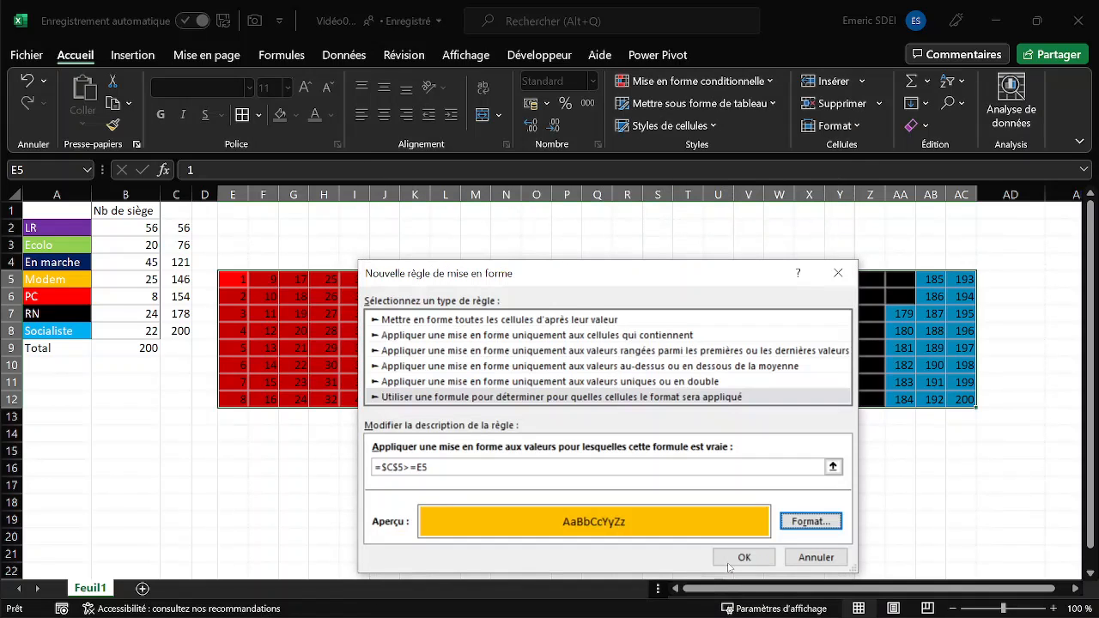
pyautogui.click(745, 557)
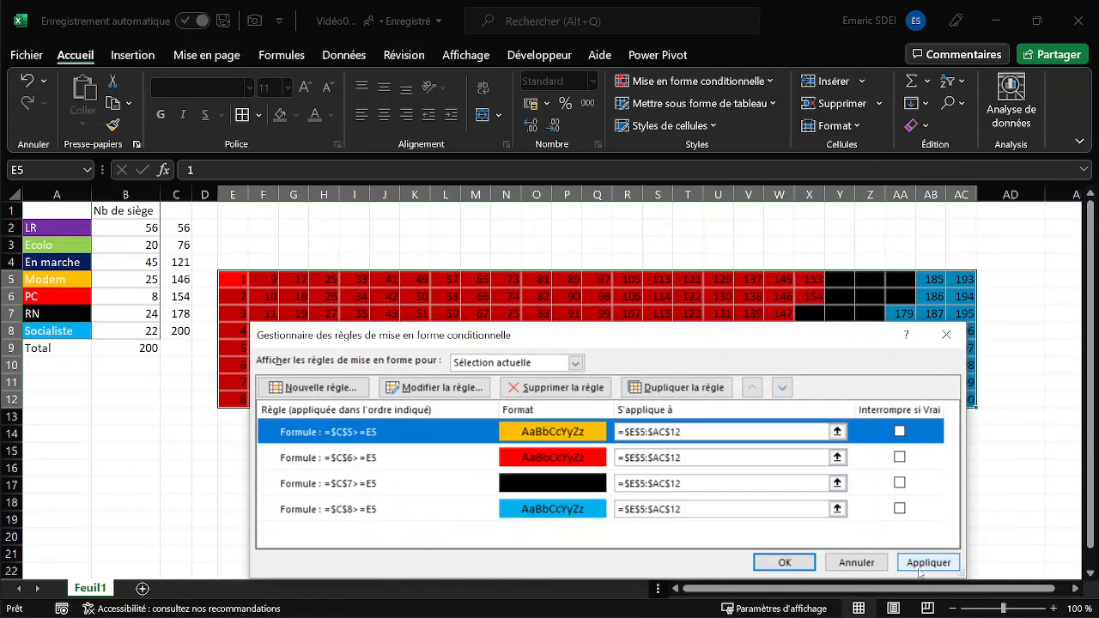
pyautogui.click(926, 563)
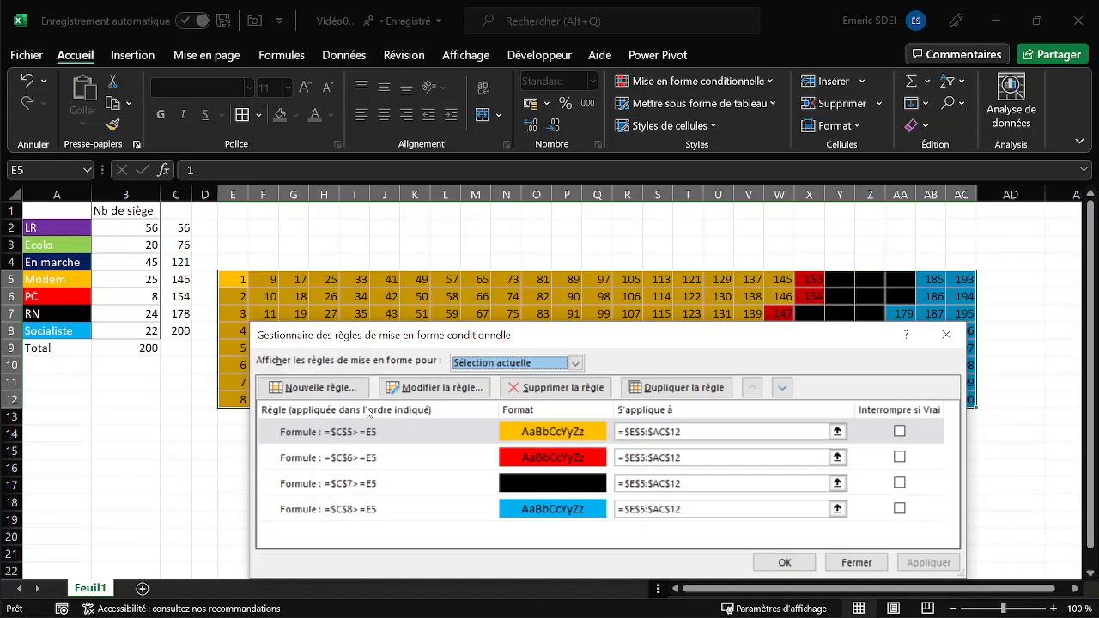
# - Start a new formula-based rule for the grid with =$C$4>=E5, keeping C4 absolute and E5 relative
pyautogui.click(340, 392)
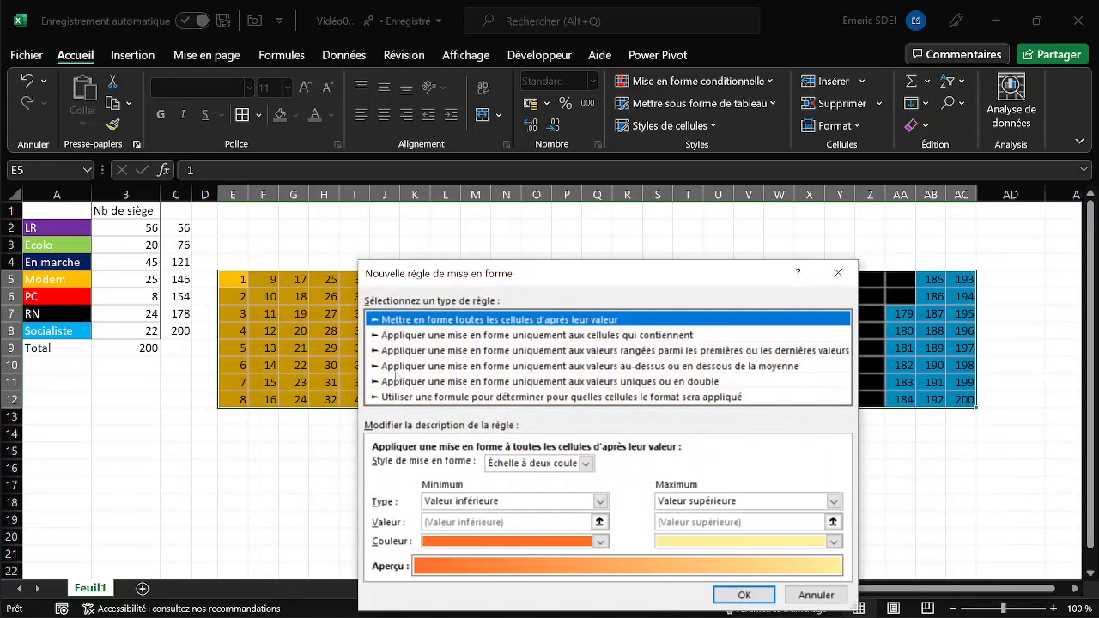
pyautogui.click(417, 397)
pyautogui.click(400, 465)
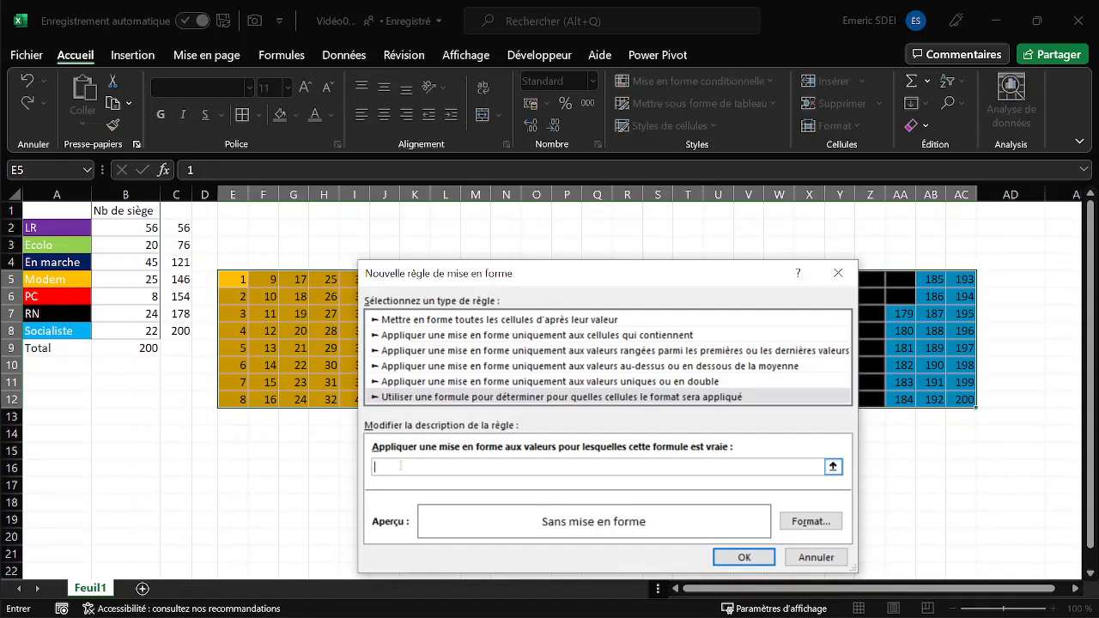
pyautogui.click(174, 263)
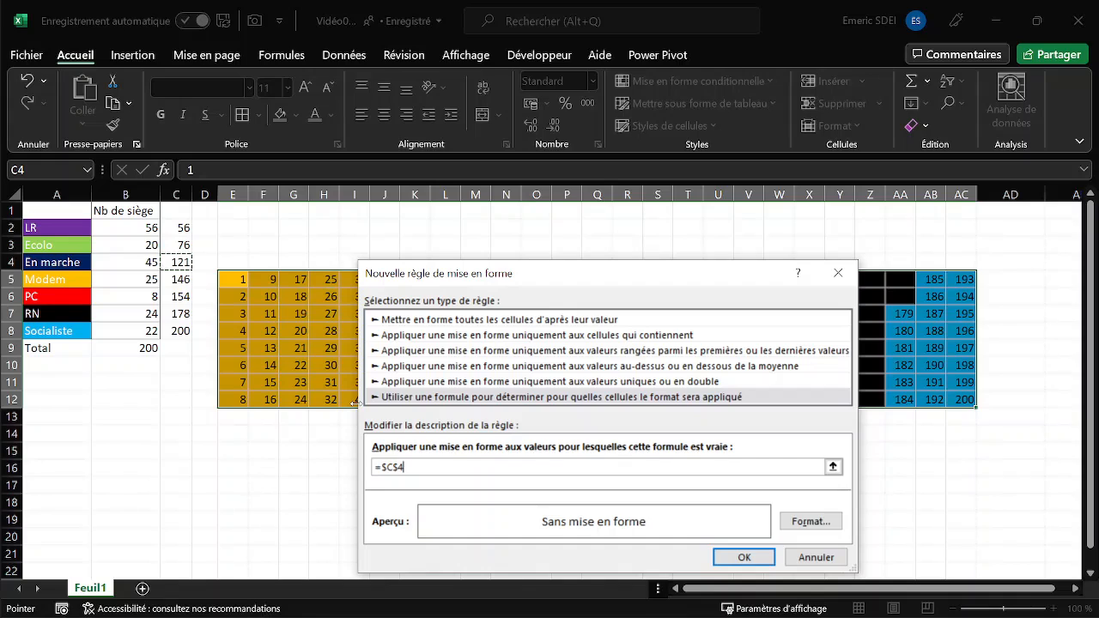
pyautogui.write('>=')
pyautogui.click(243, 285)
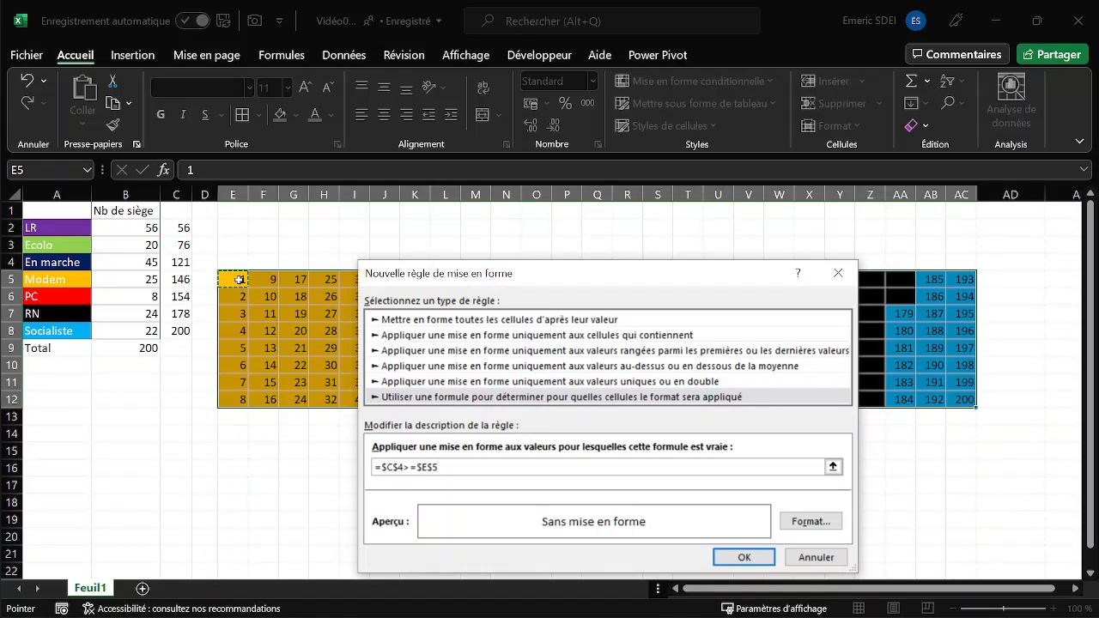
pyautogui.press('F4')
pyautogui.press('F4')
pyautogui.press('F4')
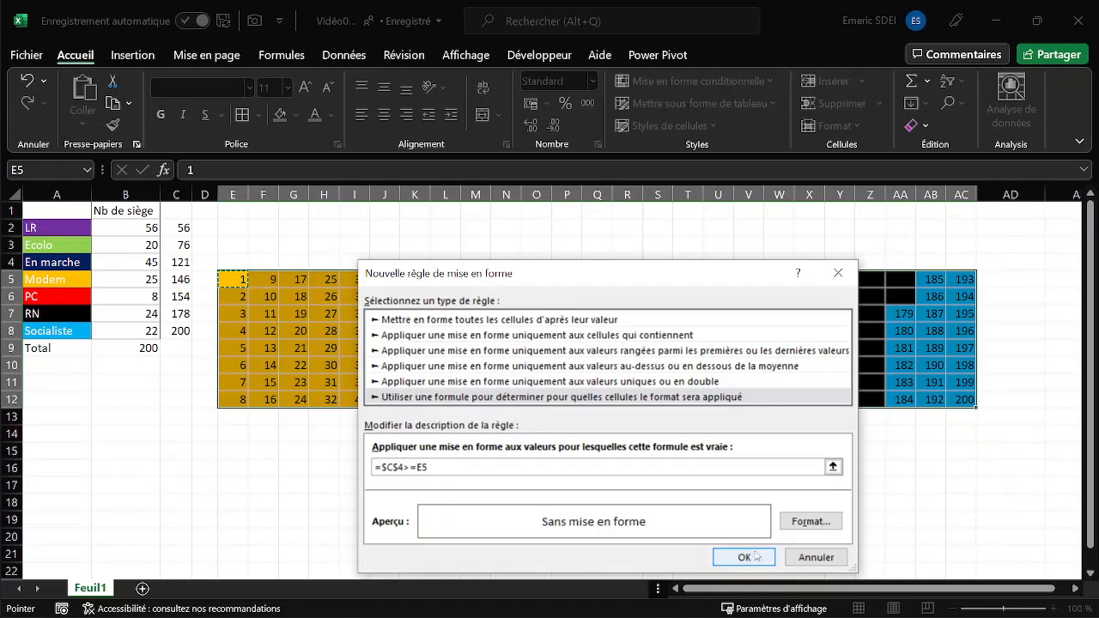
# - Give the =$C$4>=E5 rule a dark blue fill matching the En marche cell, then create and apply it
pyautogui.click(811, 522)
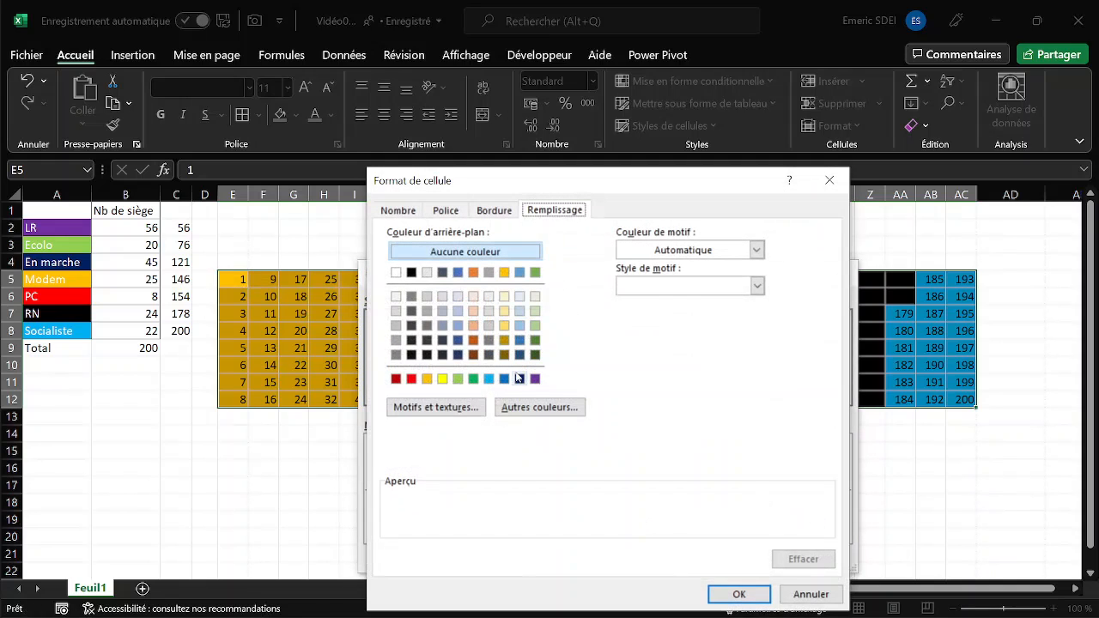
pyautogui.click(519, 379)
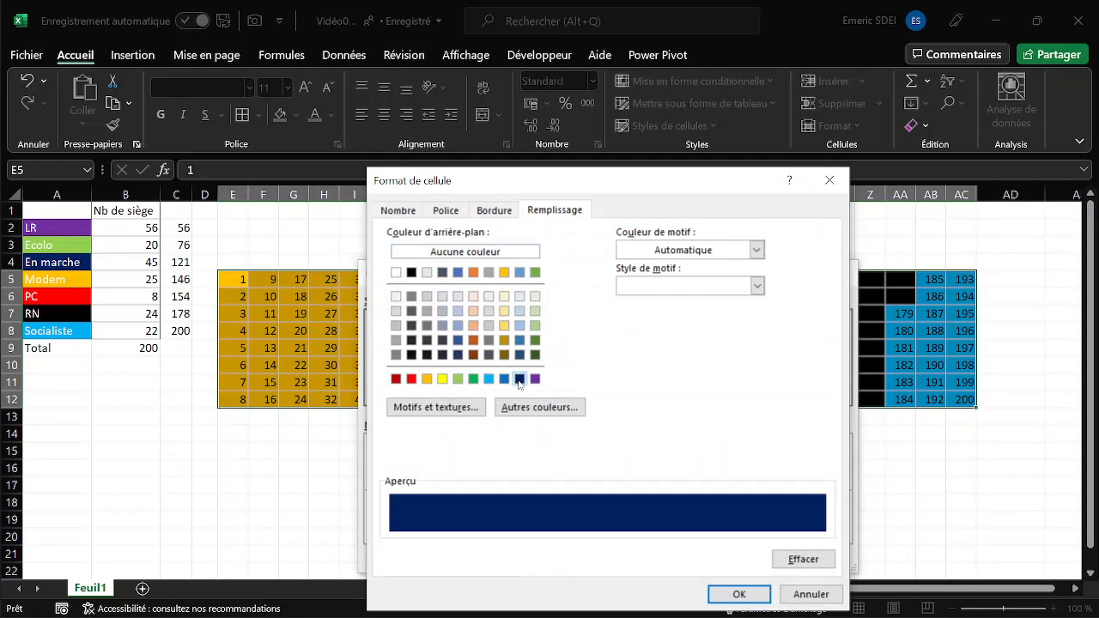
pyautogui.click(740, 595)
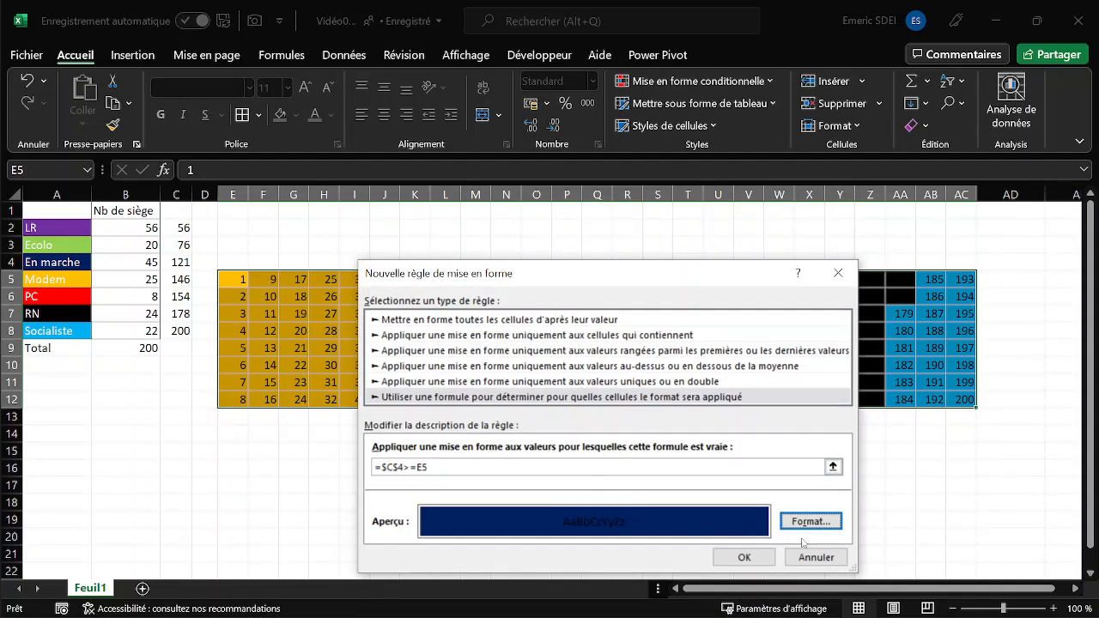
pyautogui.click(744, 557)
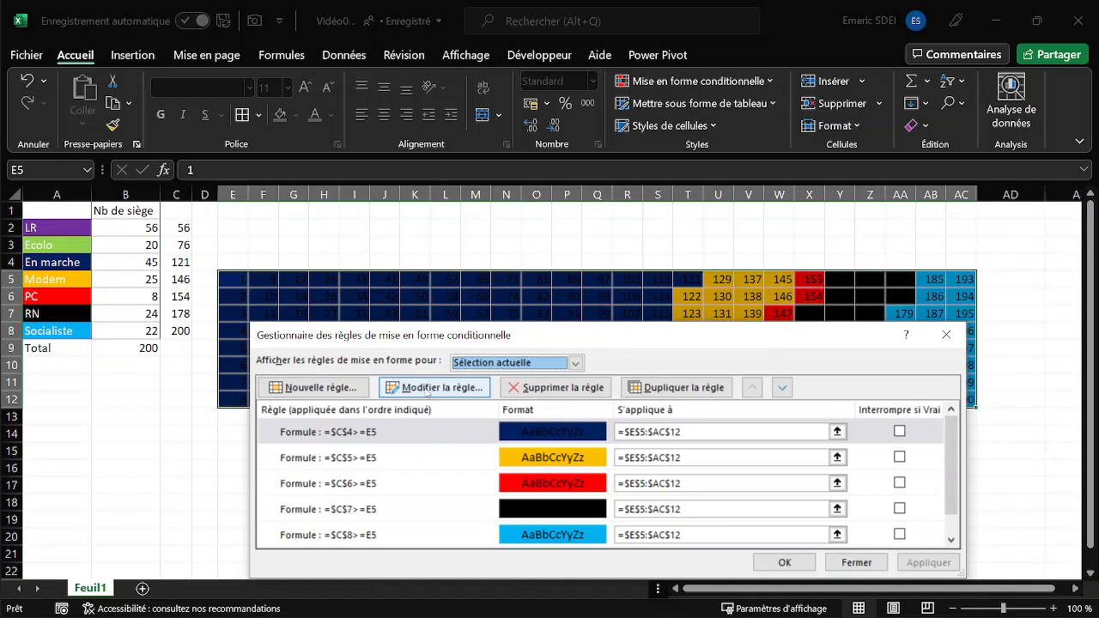
# - Start a new formula-based rule for the grid with =$C$3>=E5, keeping C3 absolute and E5 relative
pyautogui.click(335, 387)
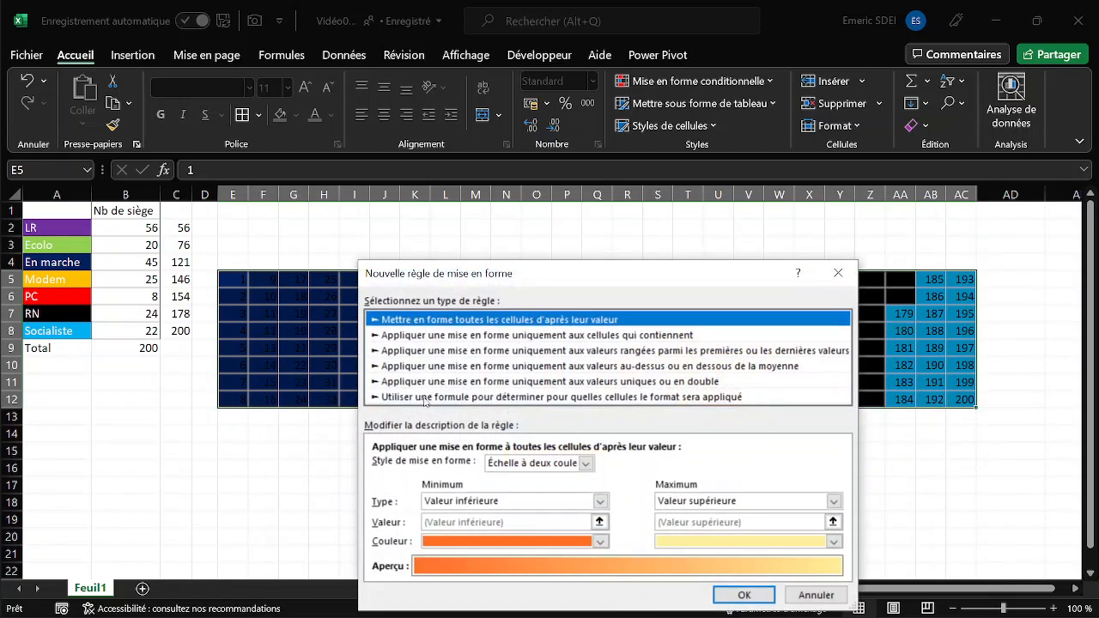
pyautogui.click(425, 398)
pyautogui.click(404, 465)
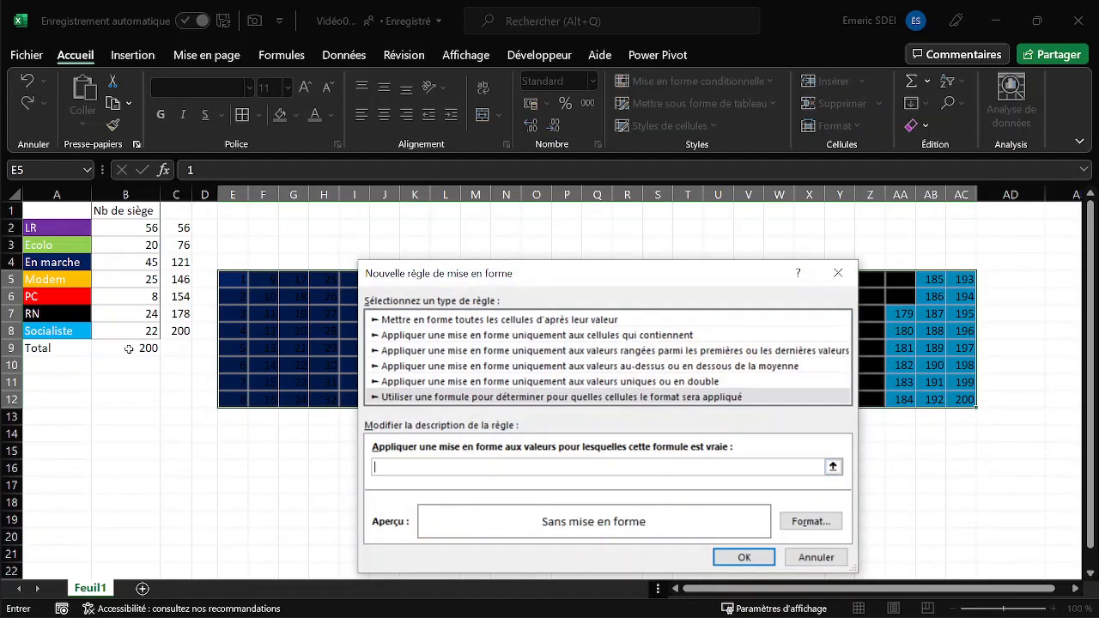
pyautogui.click(167, 246)
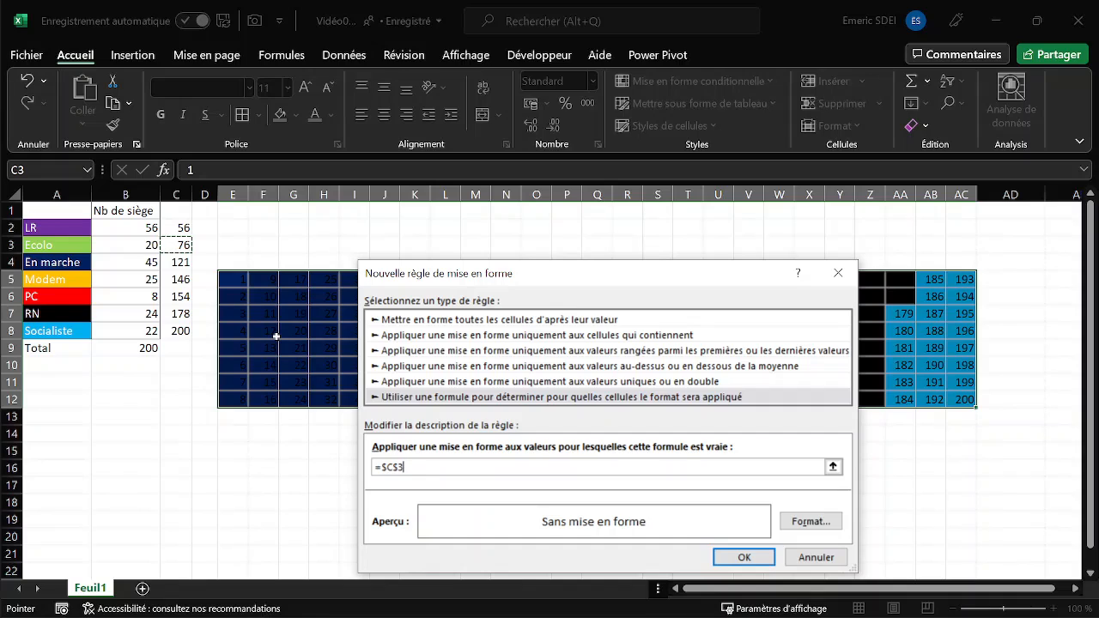
pyautogui.write('>=')
pyautogui.click(237, 282)
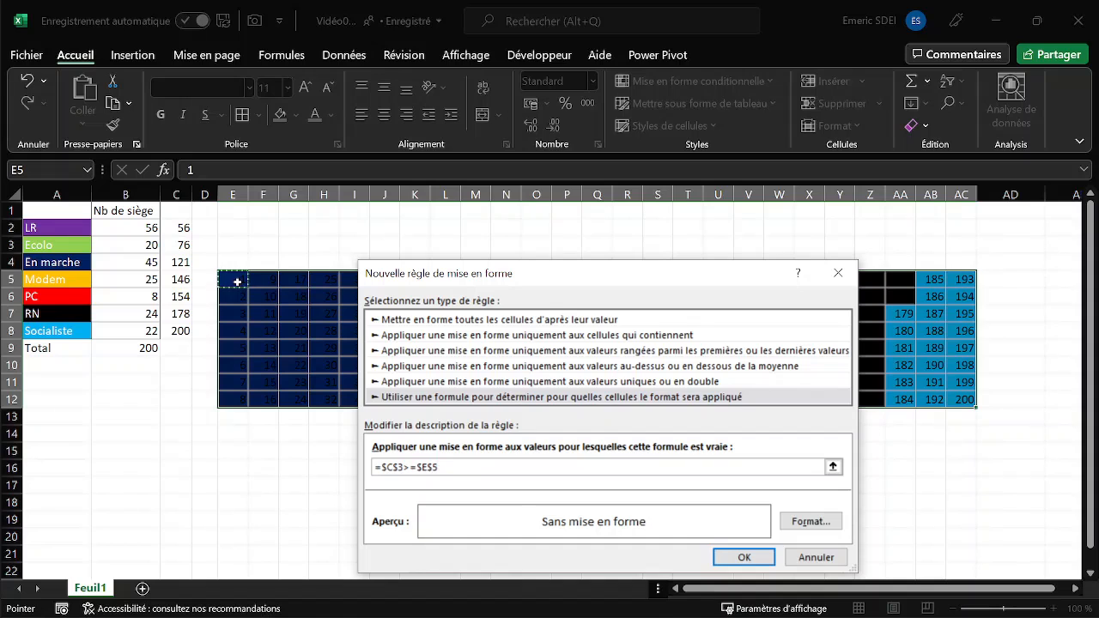
pyautogui.press('F4')
pyautogui.press('F4')
pyautogui.press('F4')
# - Give the =$C$3>=E5 rule a light green fill matching the Ecolo cell, then create and apply it
pyautogui.click(811, 521)
pyautogui.click(458, 379)
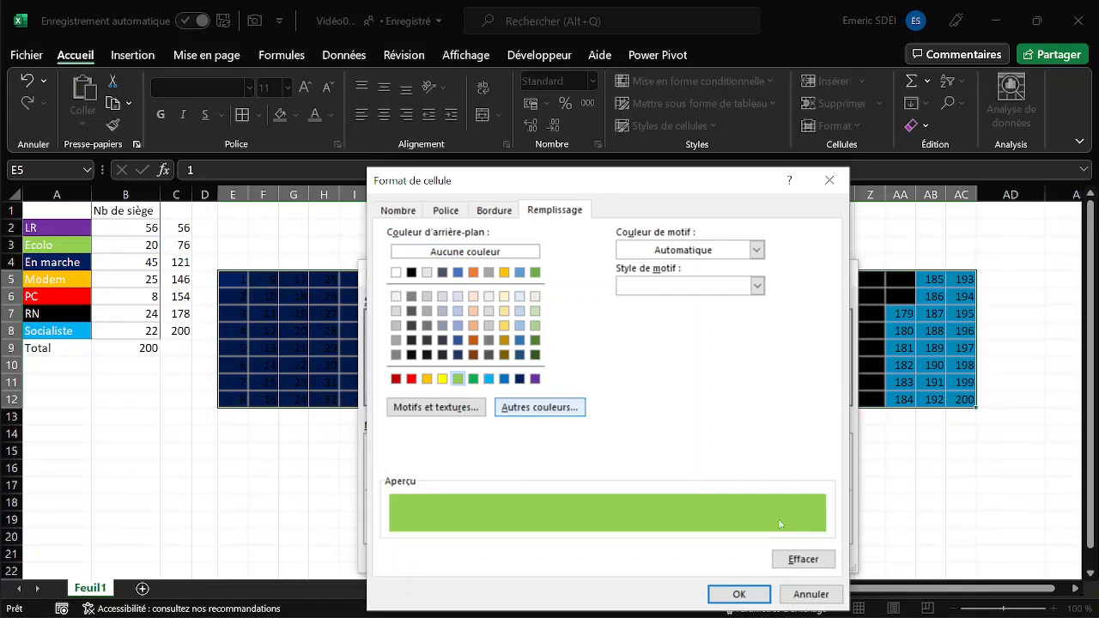
pyautogui.click(739, 595)
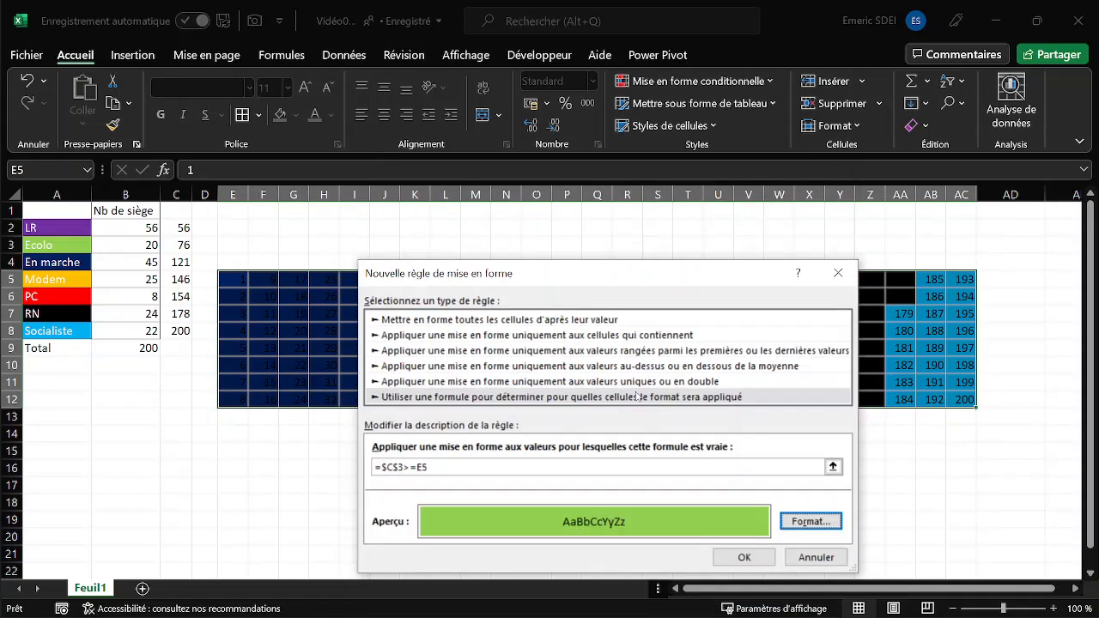
pyautogui.click(744, 557)
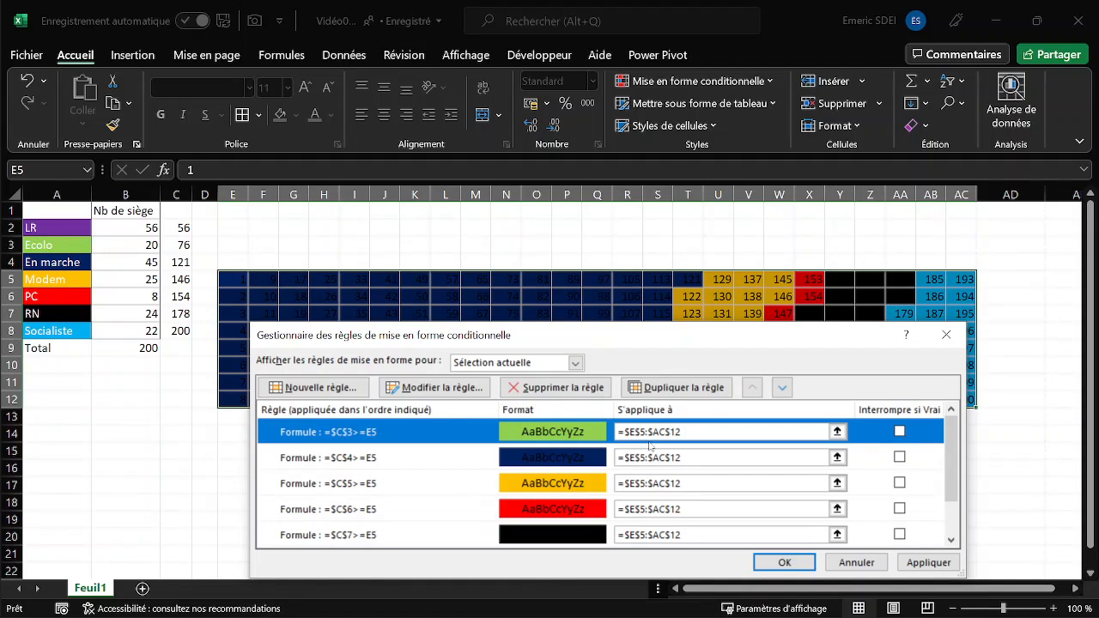
pyautogui.click(930, 563)
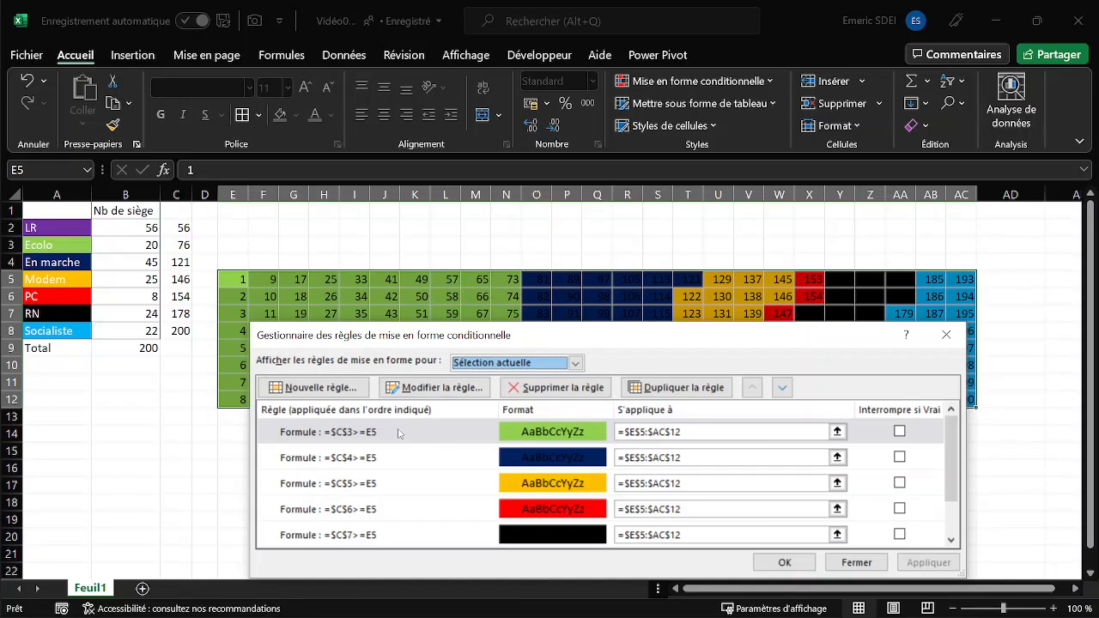
# - Start a new formula-based rule for the grid with =$C$2>=E5, keeping C2 absolute and E5 relative
pyautogui.click(336, 391)
pyautogui.click(414, 397)
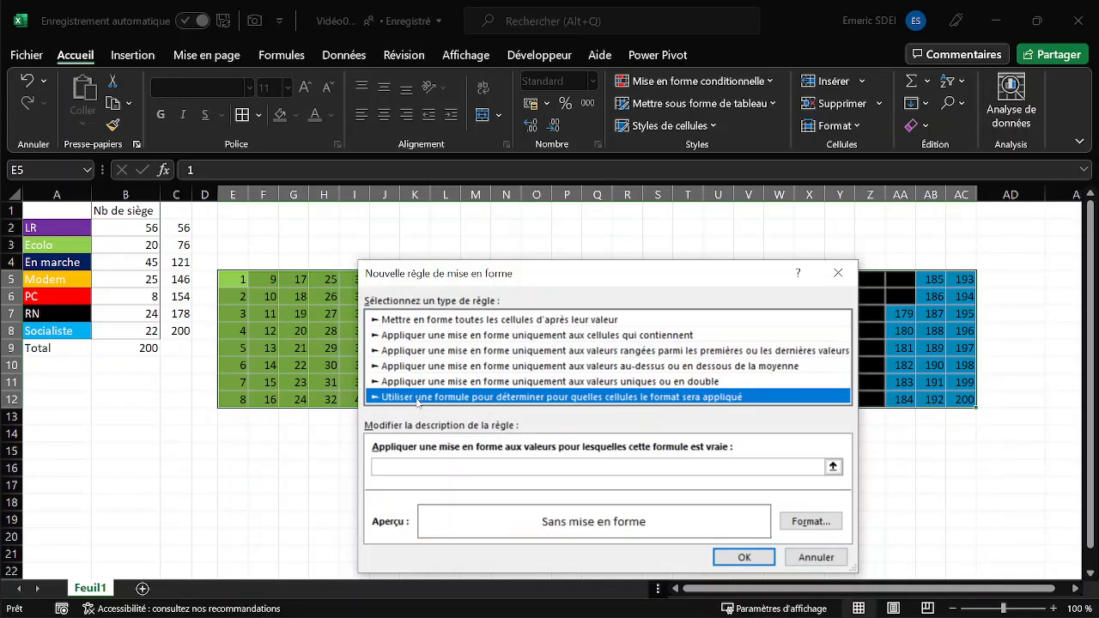
pyautogui.click(437, 468)
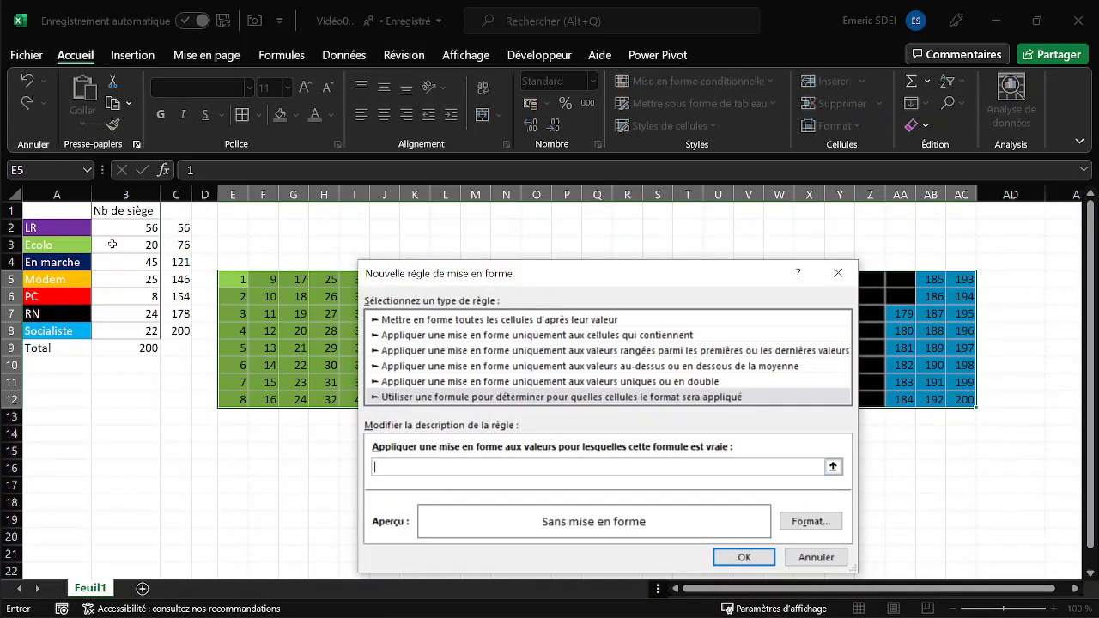
pyautogui.click(183, 227)
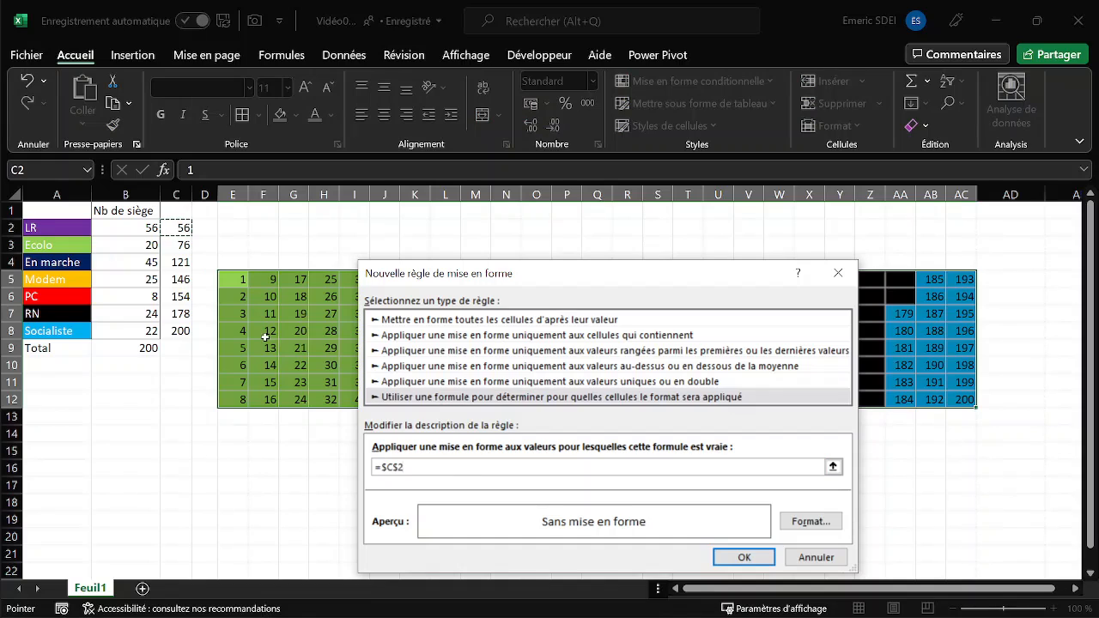
pyautogui.write('>=')
pyautogui.click(180, 227)
pyautogui.click(232, 280)
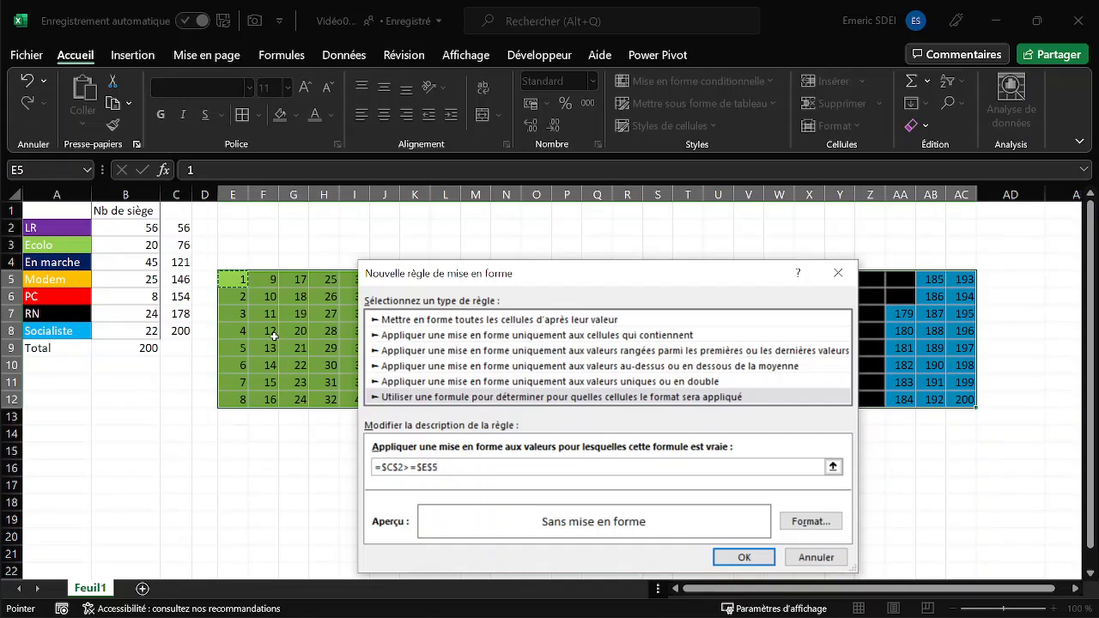
pyautogui.press('F4')
pyautogui.press('F4')
pyautogui.press('F4')
# - Give the =$C$2>=E5 rule a purple fill matching the LR cell, apply it and close the rules manager
pyautogui.click(811, 522)
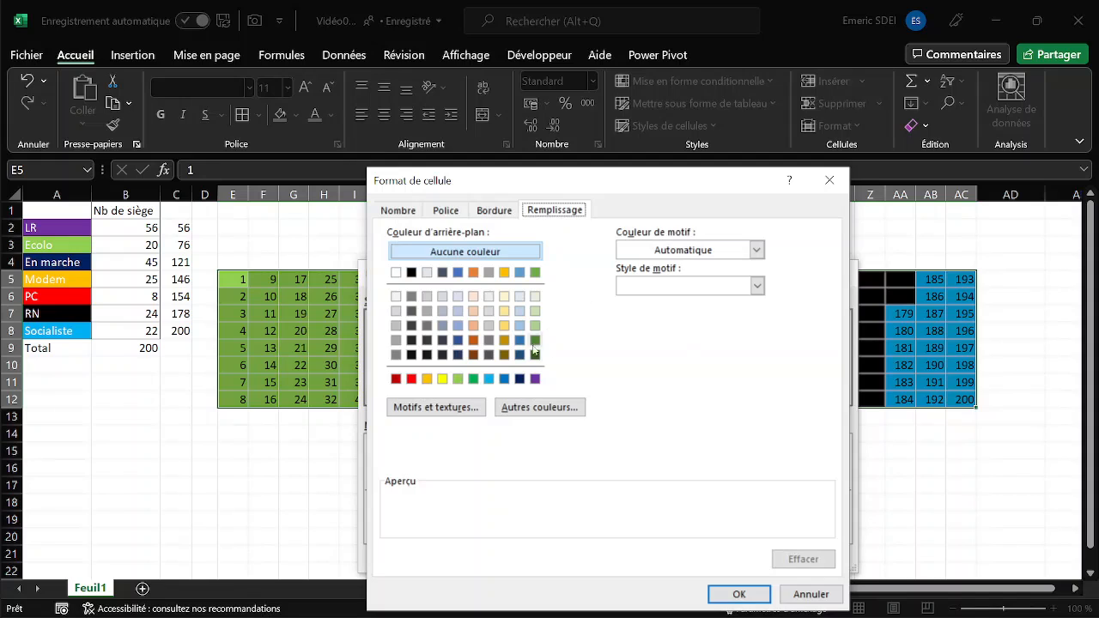
pyautogui.click(536, 379)
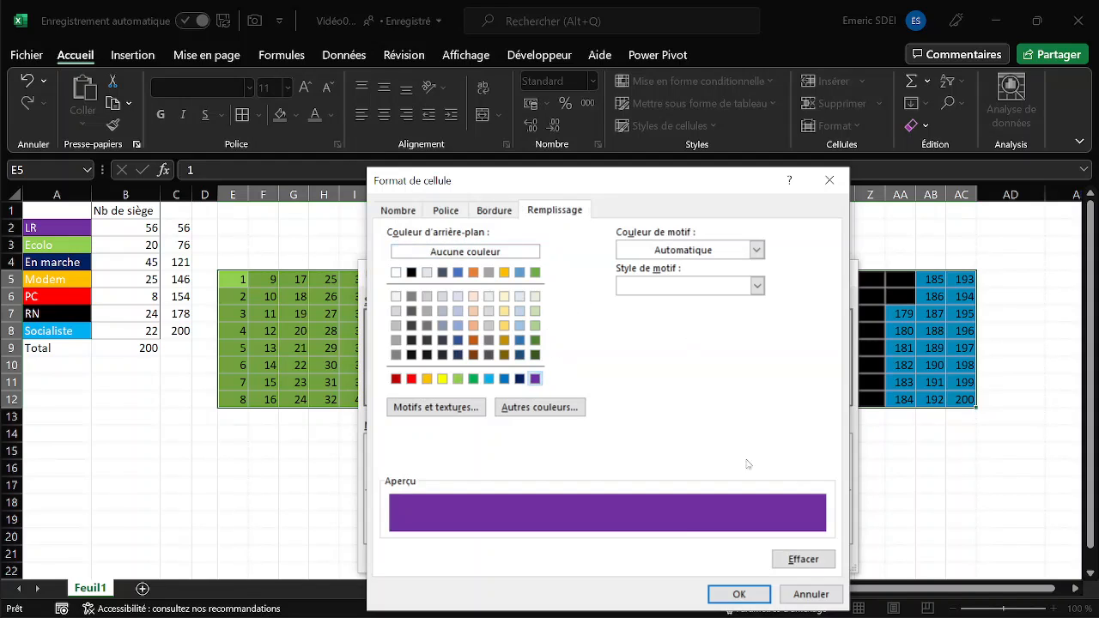
pyautogui.click(737, 594)
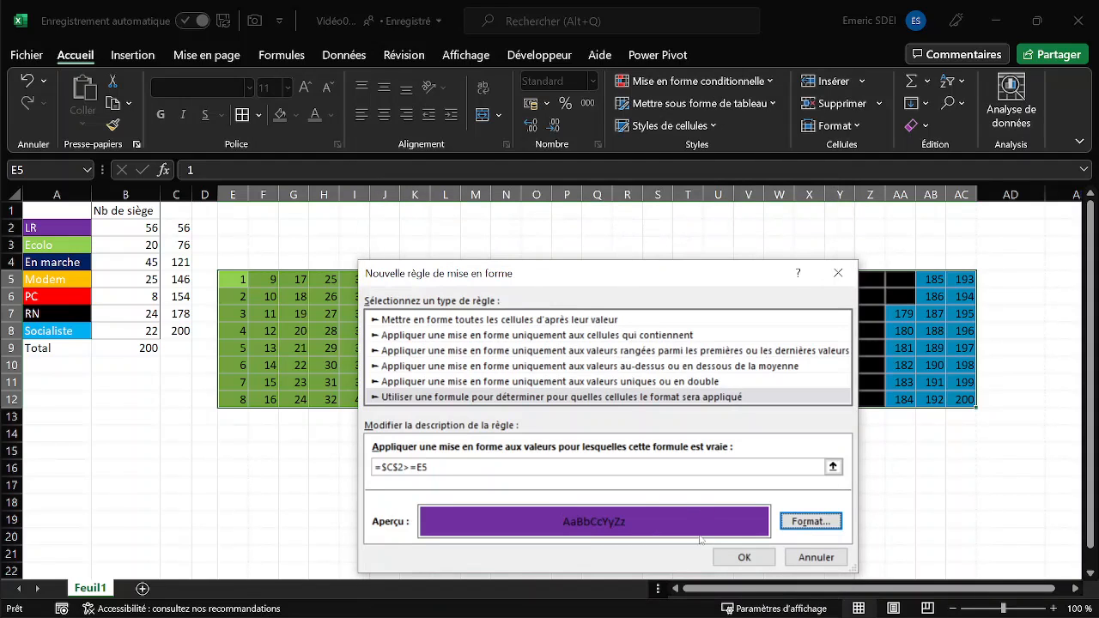
pyautogui.click(744, 558)
pyautogui.click(923, 563)
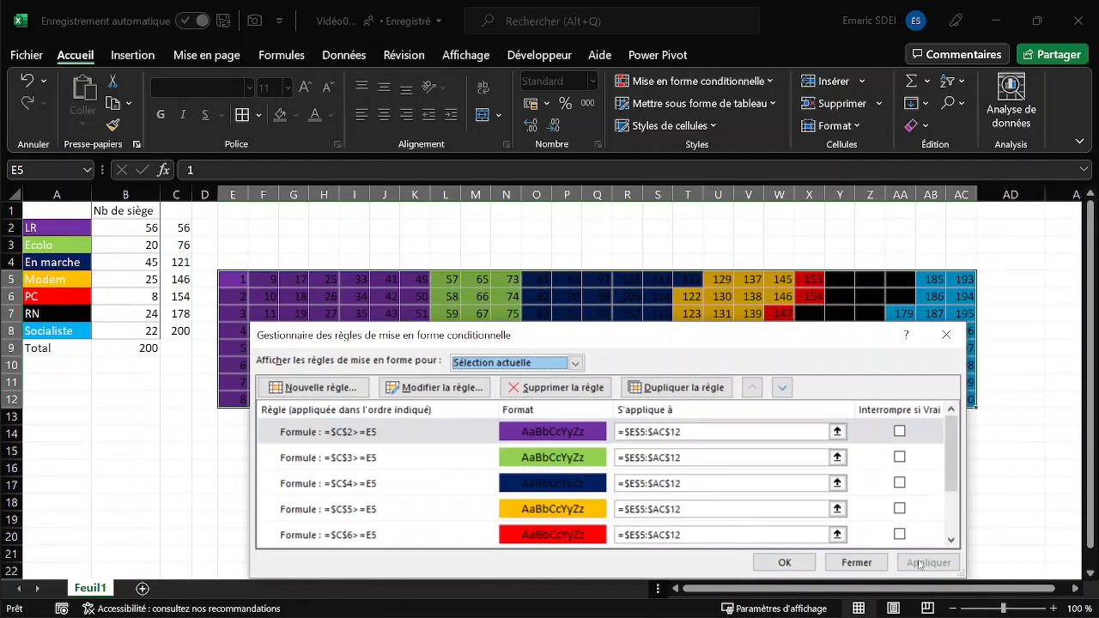
pyautogui.click(778, 562)
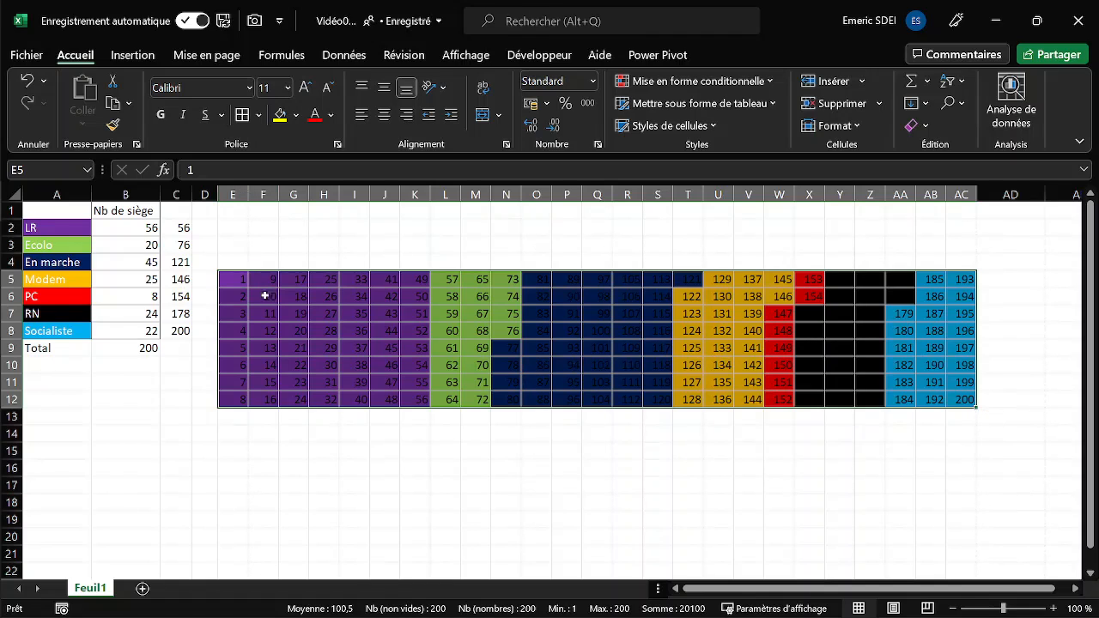
# - Hide the grid's numbers with the custom number format ;;; and narrow columns E to AC evenly until the cells look roughly square
pyautogui.click(592, 83)
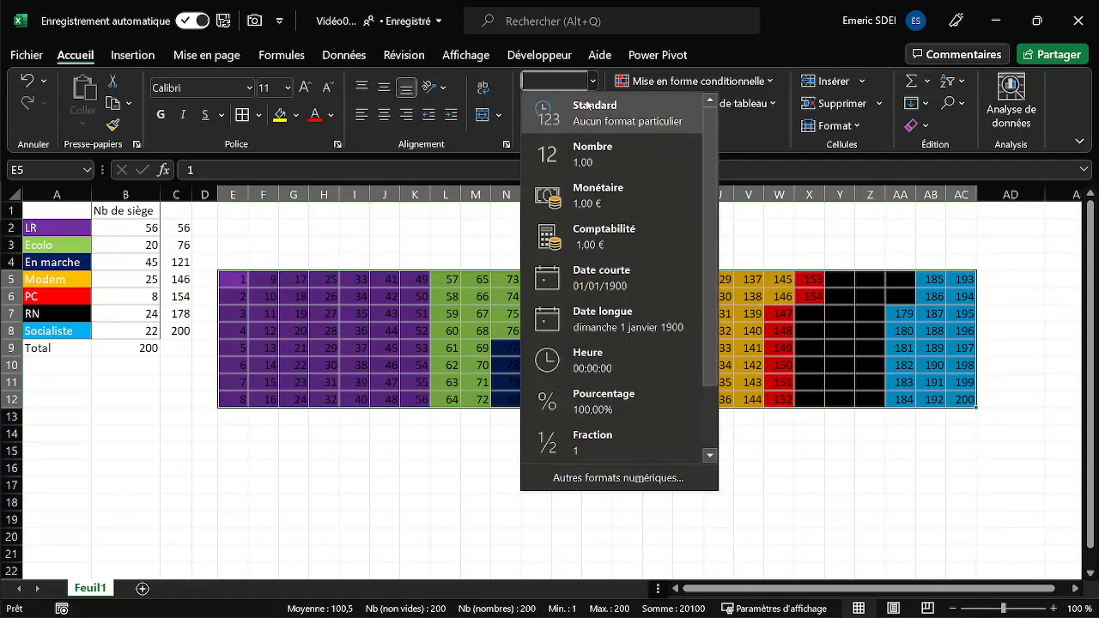
pyautogui.click(620, 478)
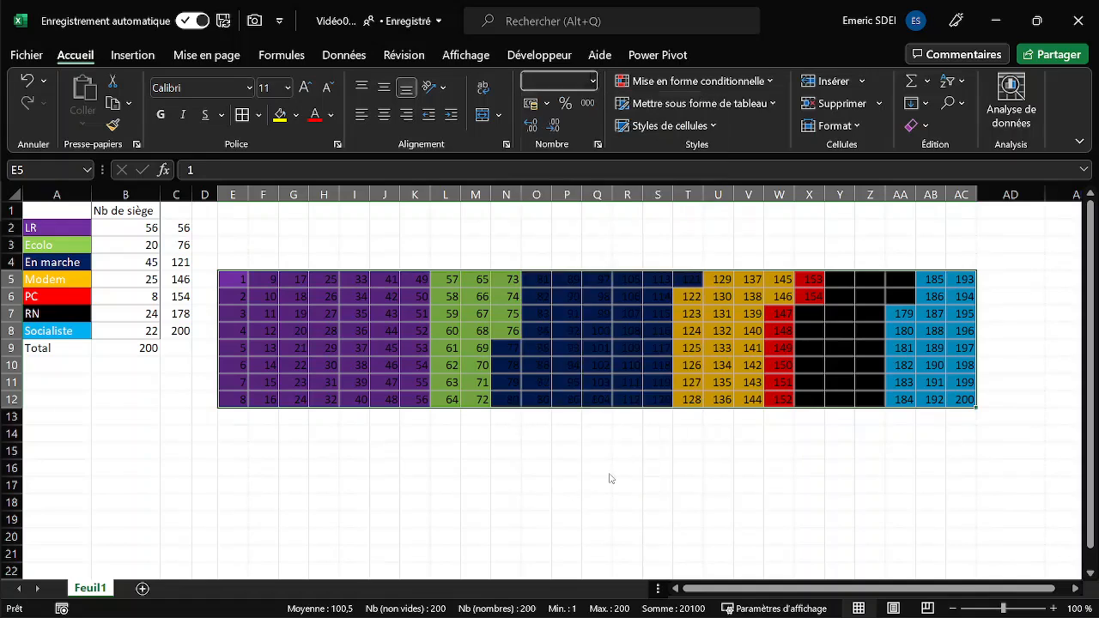
pyautogui.click(416, 400)
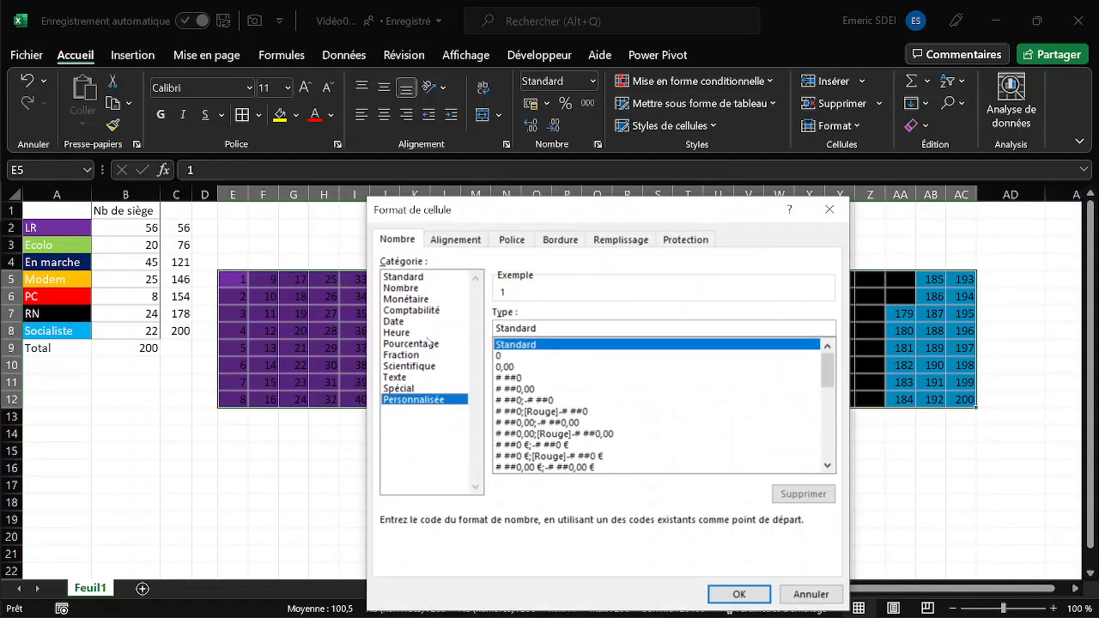
pyautogui.moveTo(530, 328); pyautogui.dragTo(464, 327)
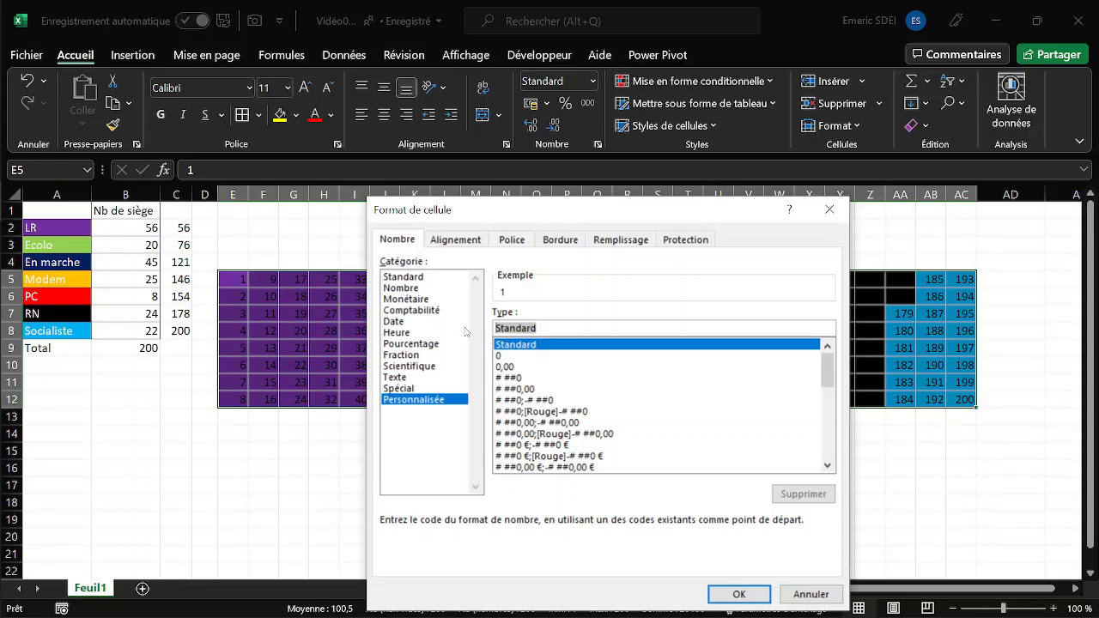
pyautogui.write(';;;')
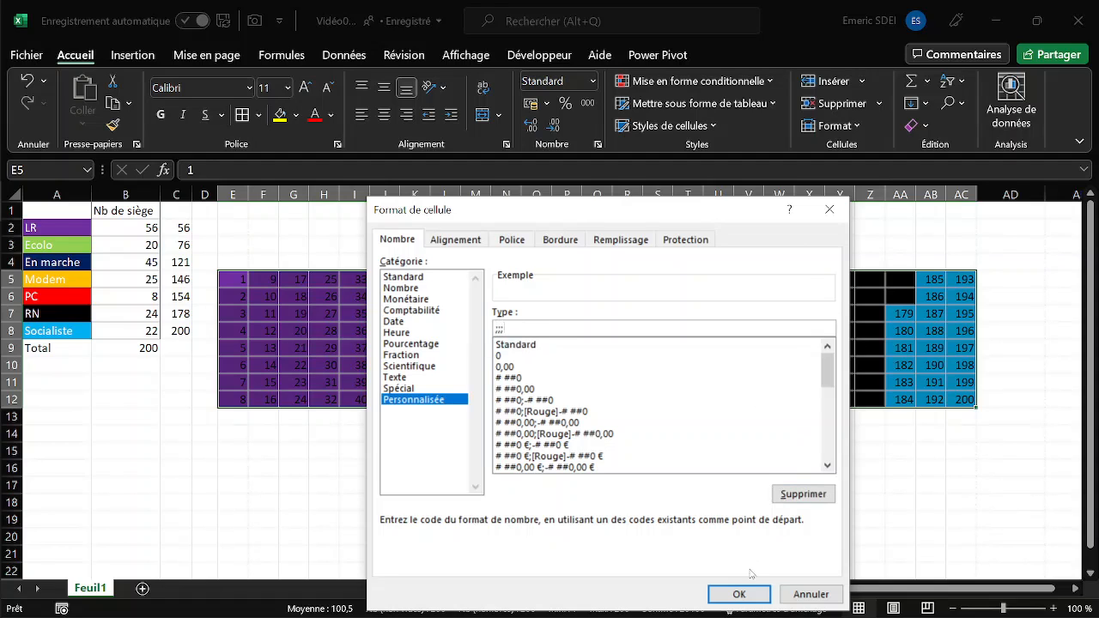
pyautogui.click(739, 595)
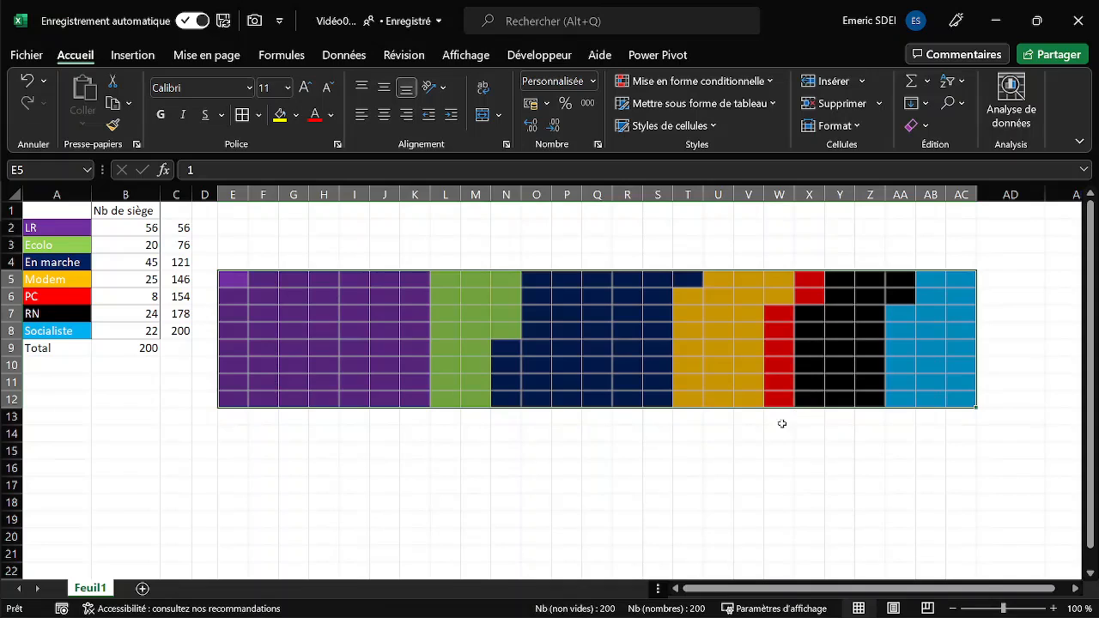
pyautogui.moveTo(233, 194); pyautogui.dragTo(965, 194)
pyautogui.click(317, 314)
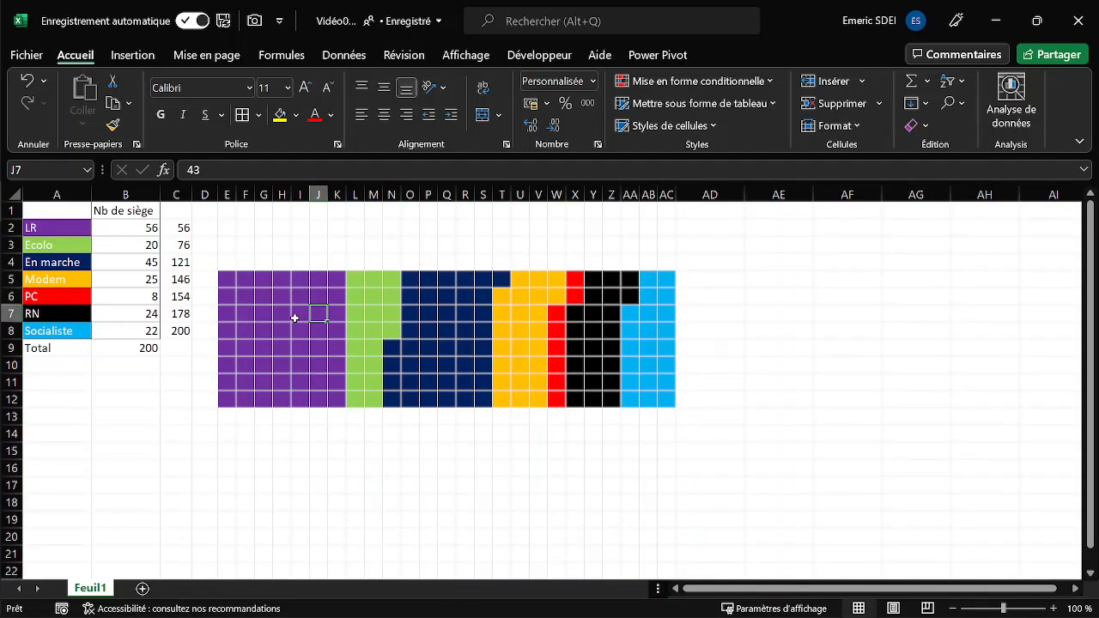
# - Test the grid's colouring by setting the LR seats in B2 to 26, and undo the change
pyautogui.click(135, 244)
pyautogui.click(122, 228)
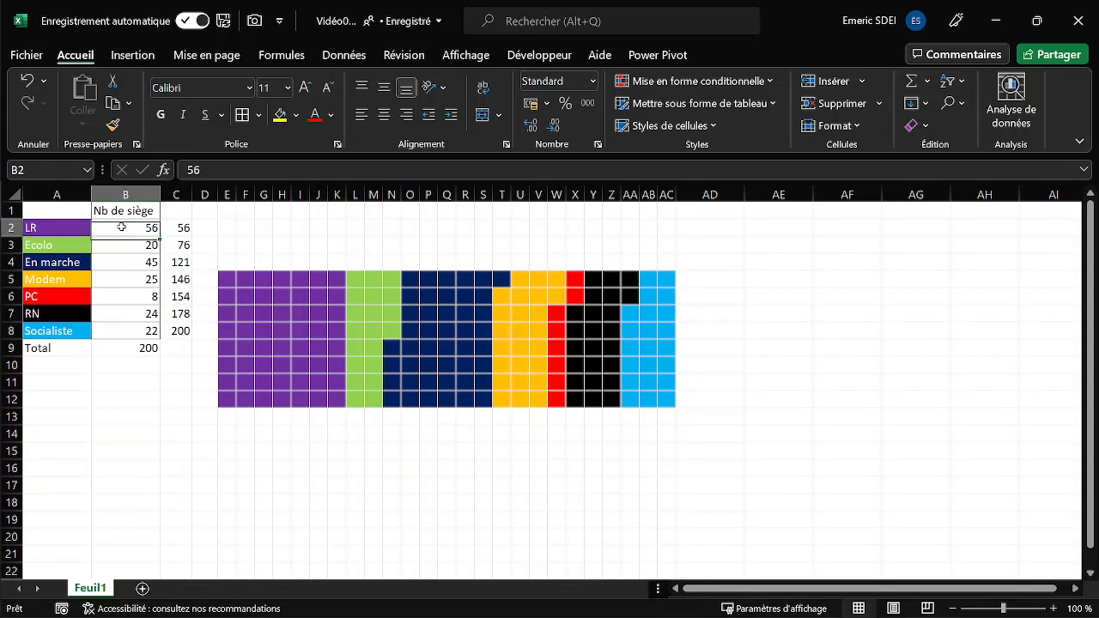
pyautogui.write('26')
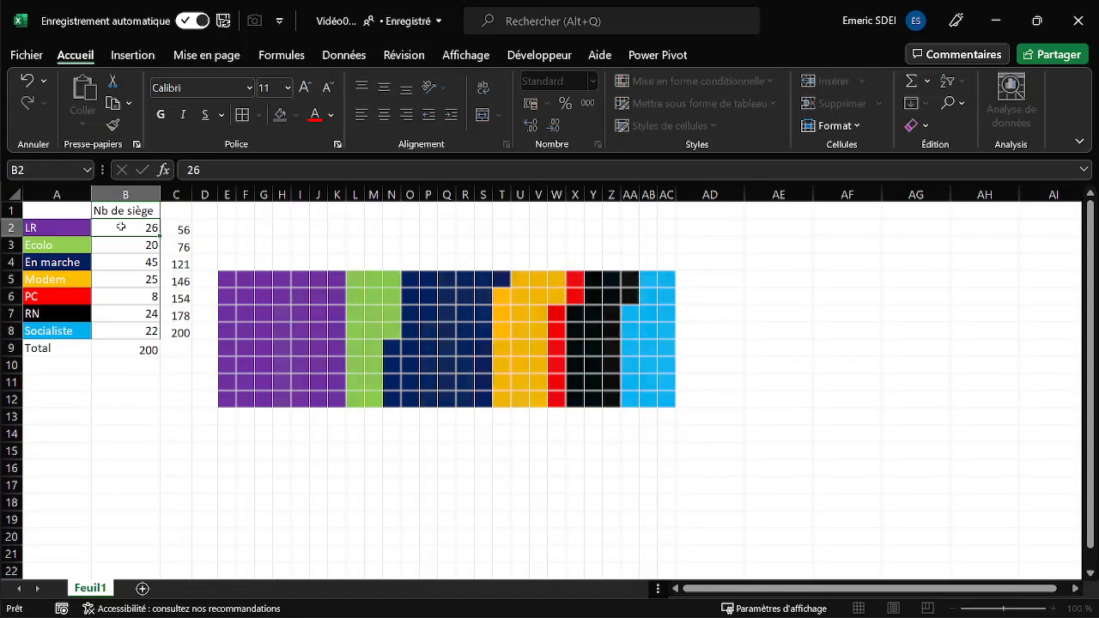
pyautogui.press('Return')
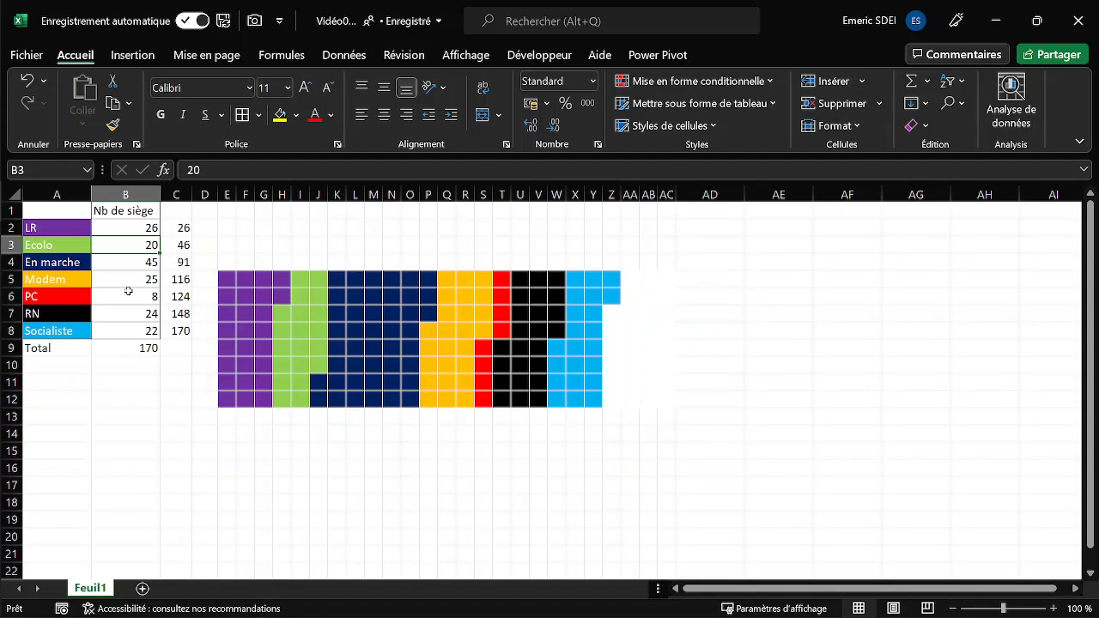
pyautogui.hotkey('ctrl', 'z')
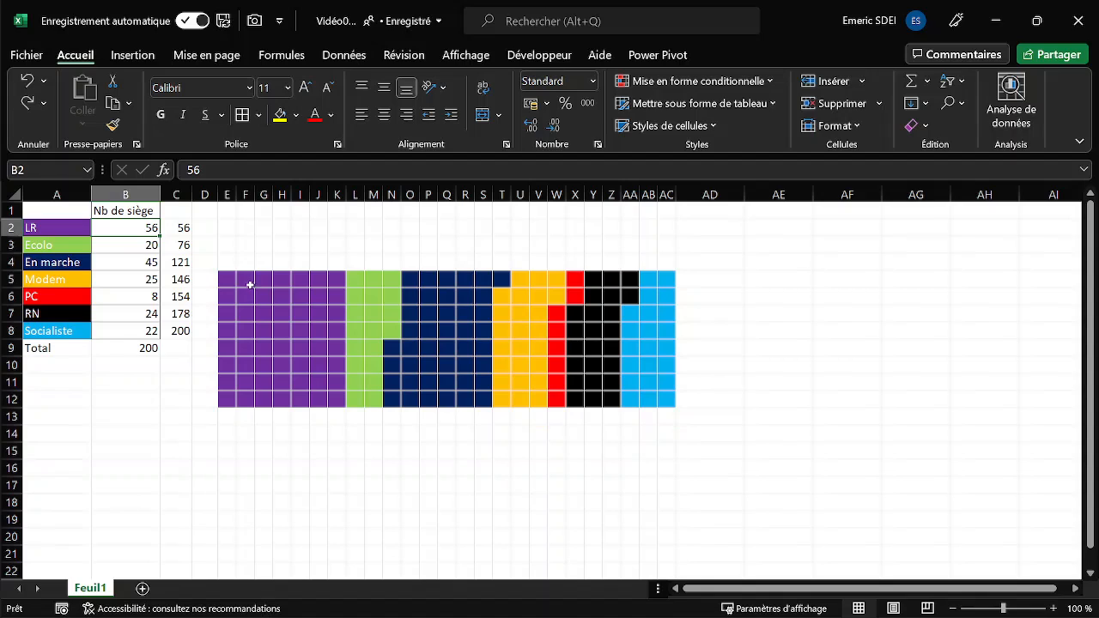
# - Move the first seat columns down in steps, so J stays put while I starts at row 8, H at row 9 and E:G at row 10
pyautogui.moveTo(248, 280); pyautogui.dragTo(292, 312)
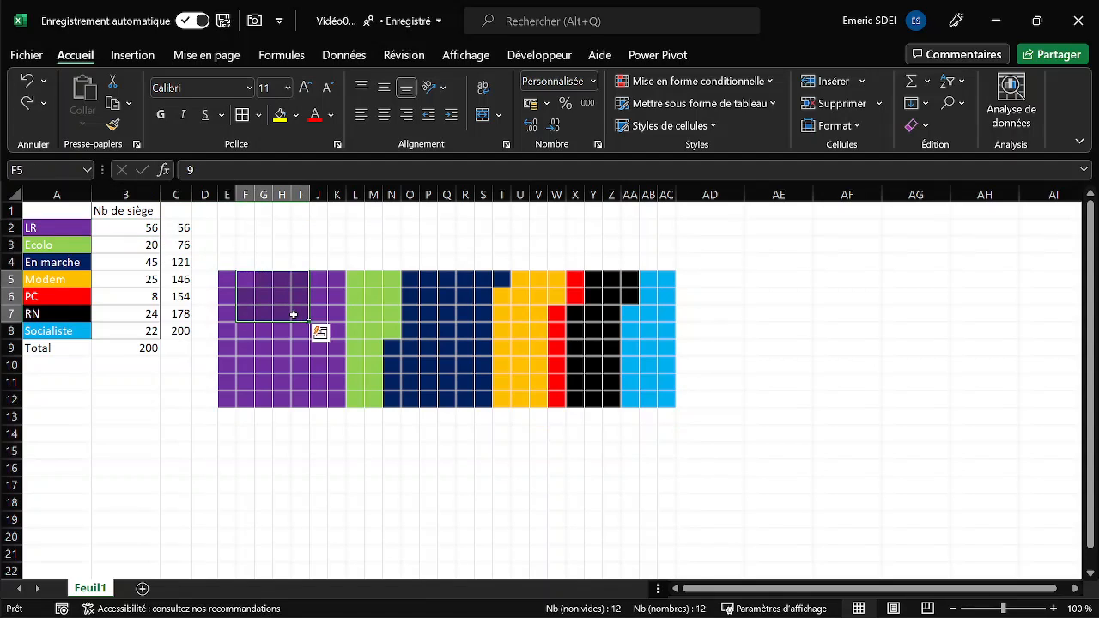
pyautogui.moveTo(233, 278); pyautogui.dragTo(261, 457)
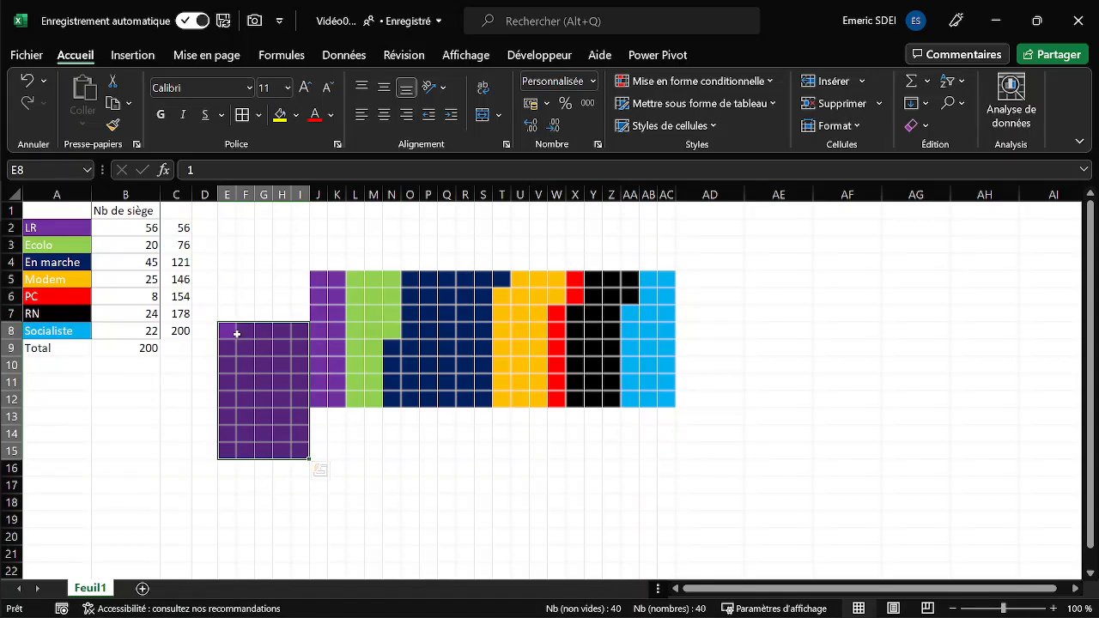
pyautogui.moveTo(235, 330); pyautogui.dragTo(239, 479)
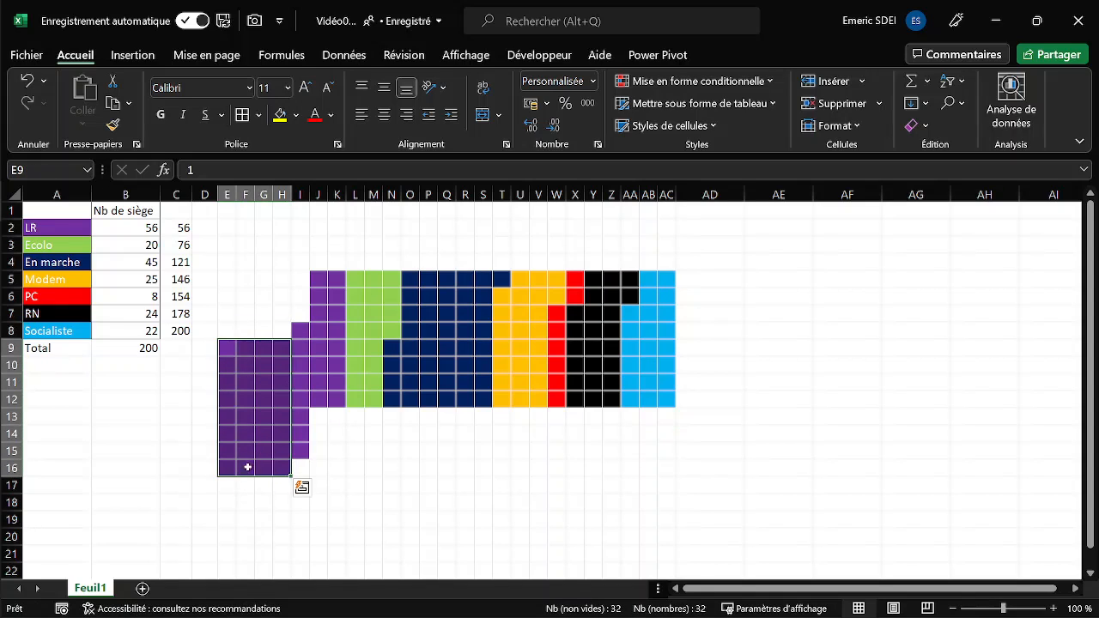
pyautogui.click(236, 351)
pyautogui.moveTo(237, 351); pyautogui.dragTo(246, 495)
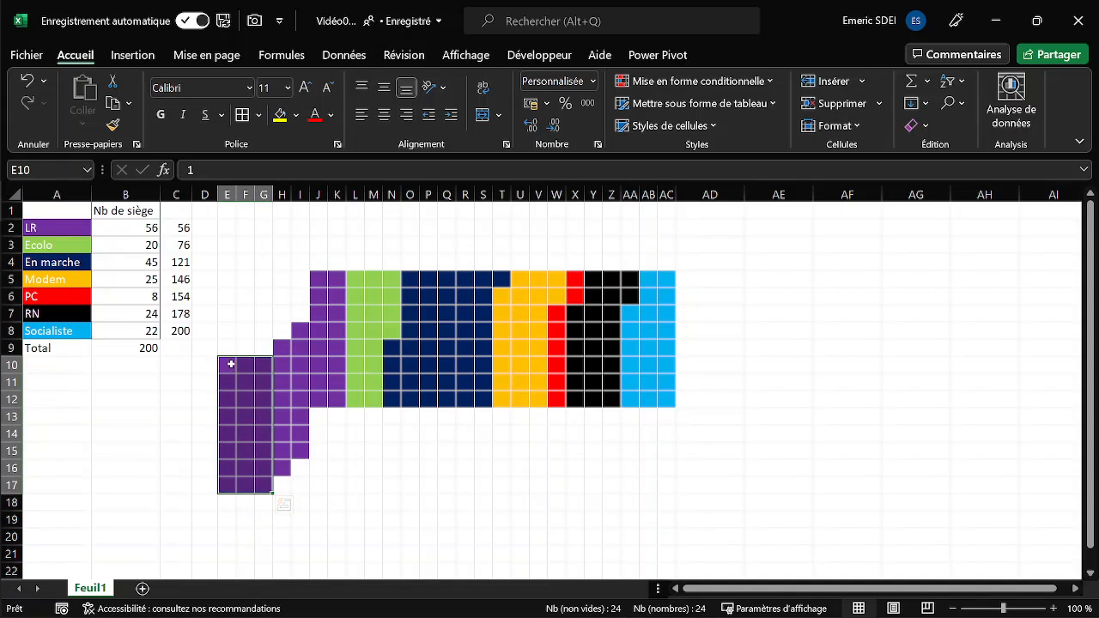
# - Try moving the first seat column E10:E17 over to column C, and move it back to column E
pyautogui.moveTo(229, 363); pyautogui.dragTo(226, 486)
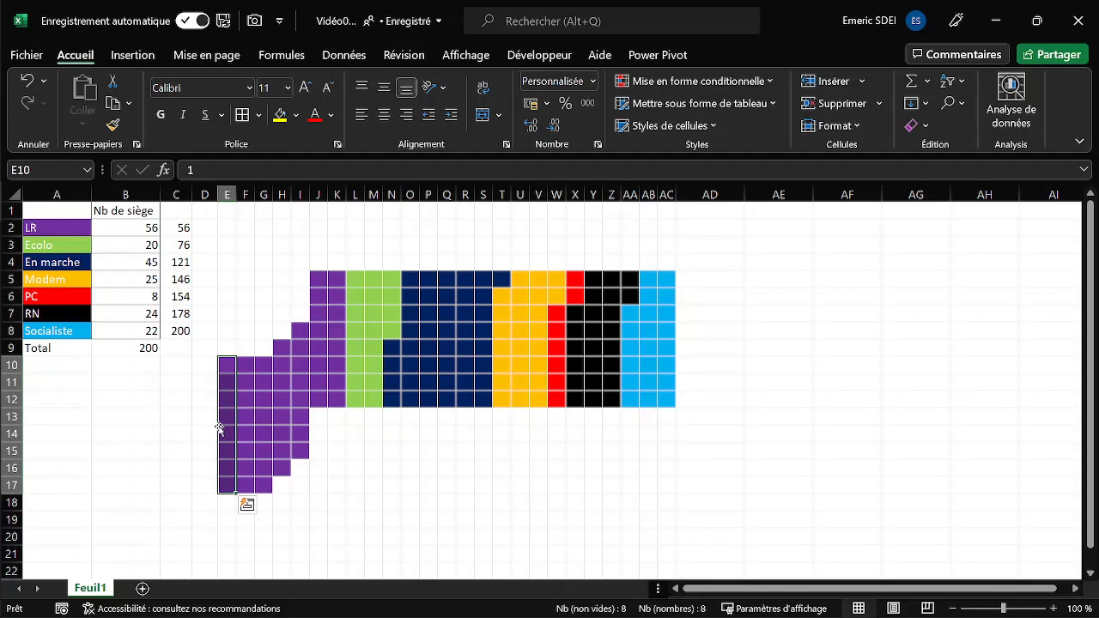
pyautogui.moveTo(220, 428); pyautogui.dragTo(173, 427)
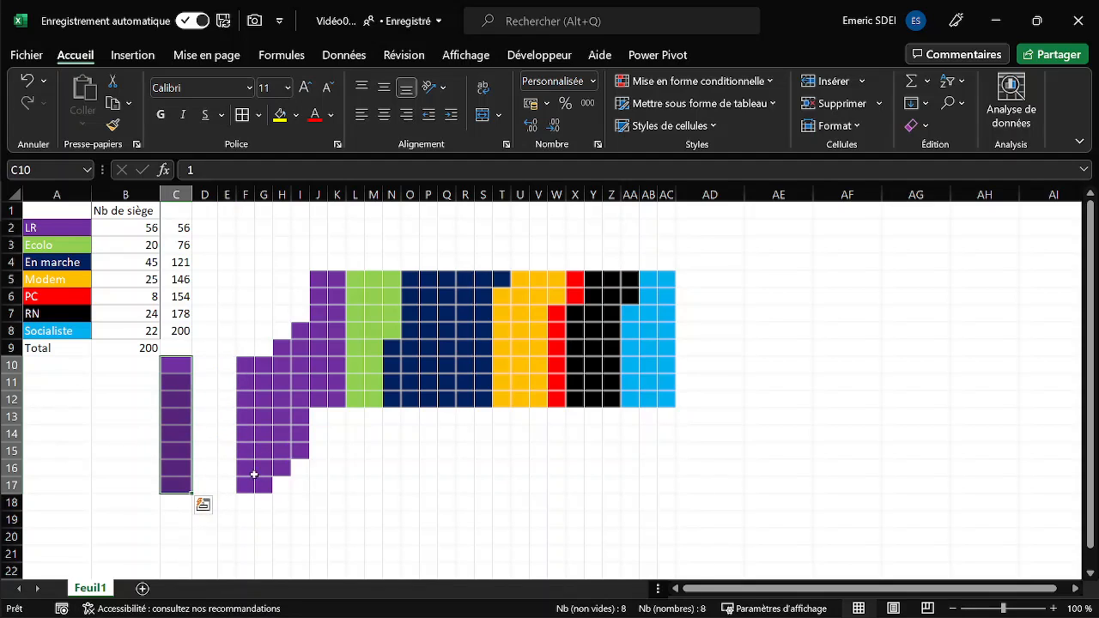
pyautogui.moveTo(193, 410); pyautogui.dragTo(226, 409)
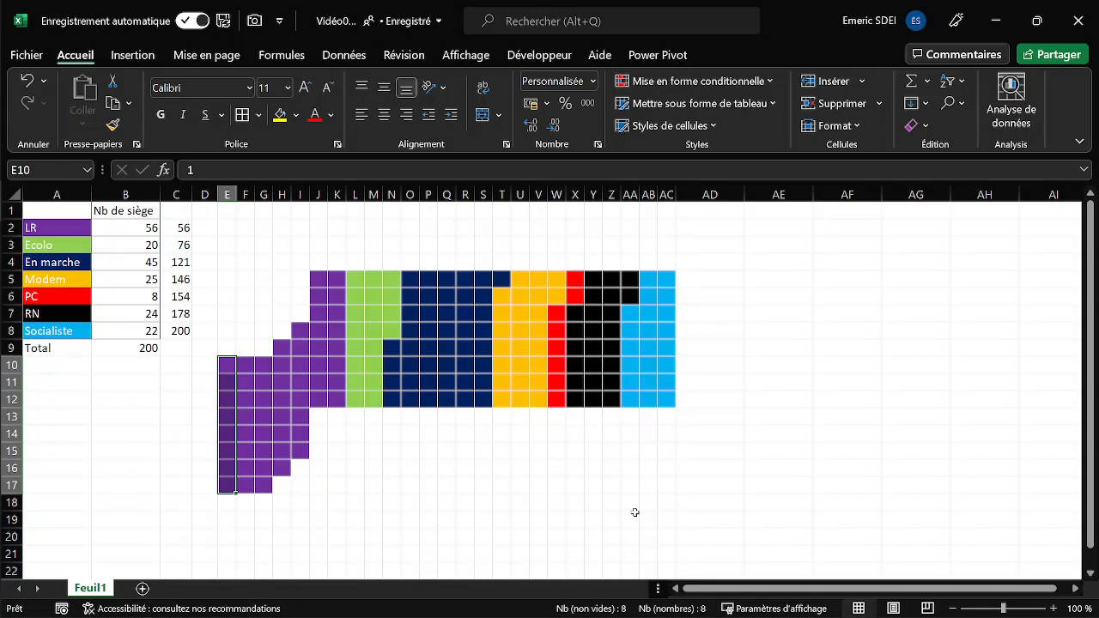
# - Draw a circle about 10.04 cm across, centred below the seat grid and overlapping its lower edge
pyautogui.click(135, 56)
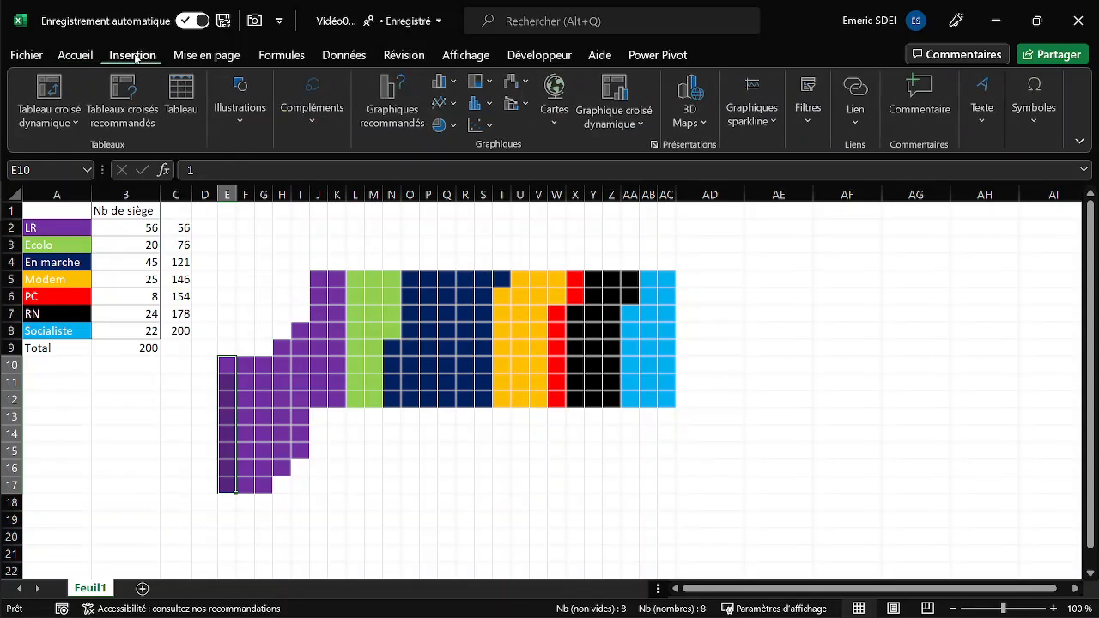
pyautogui.click(242, 111)
pyautogui.click(272, 203)
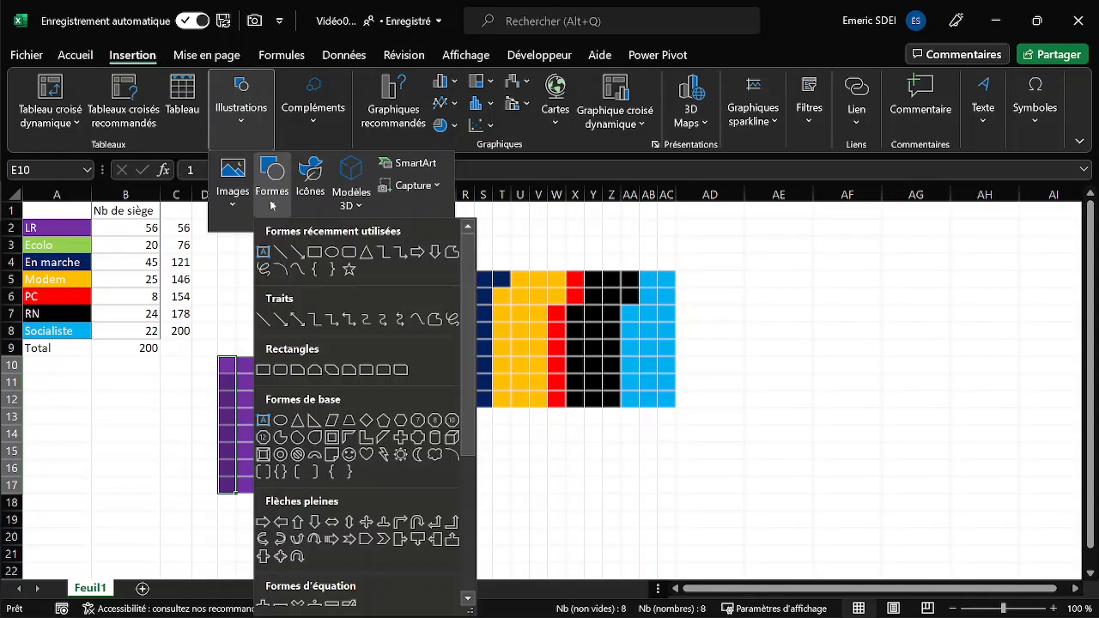
pyautogui.click(332, 252)
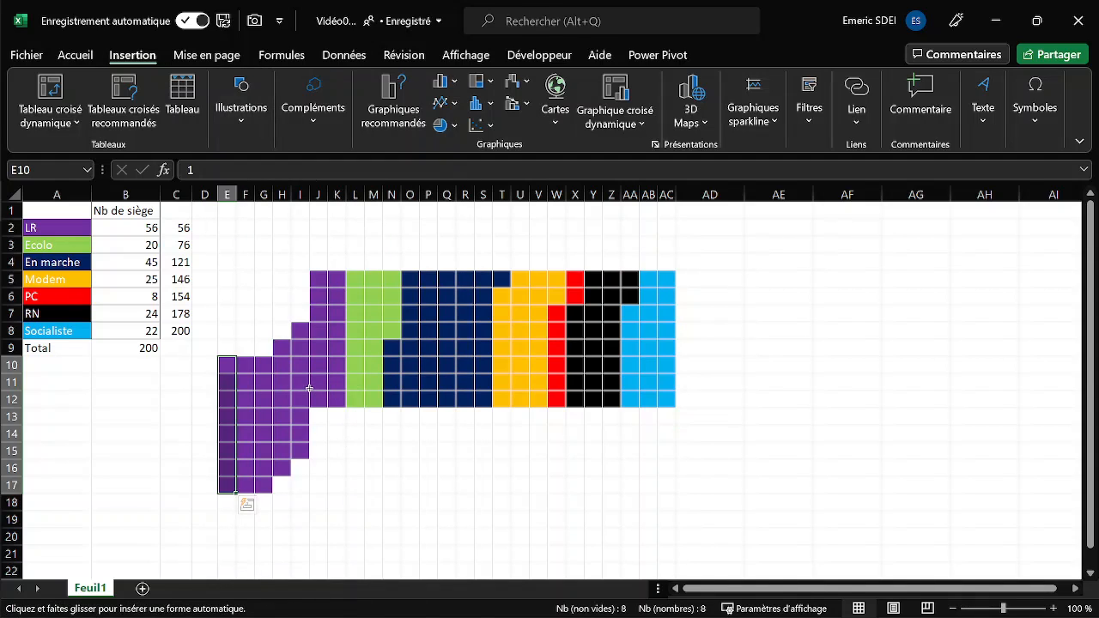
pyautogui.moveTo(273, 377); pyautogui.dragTo(602, 522)
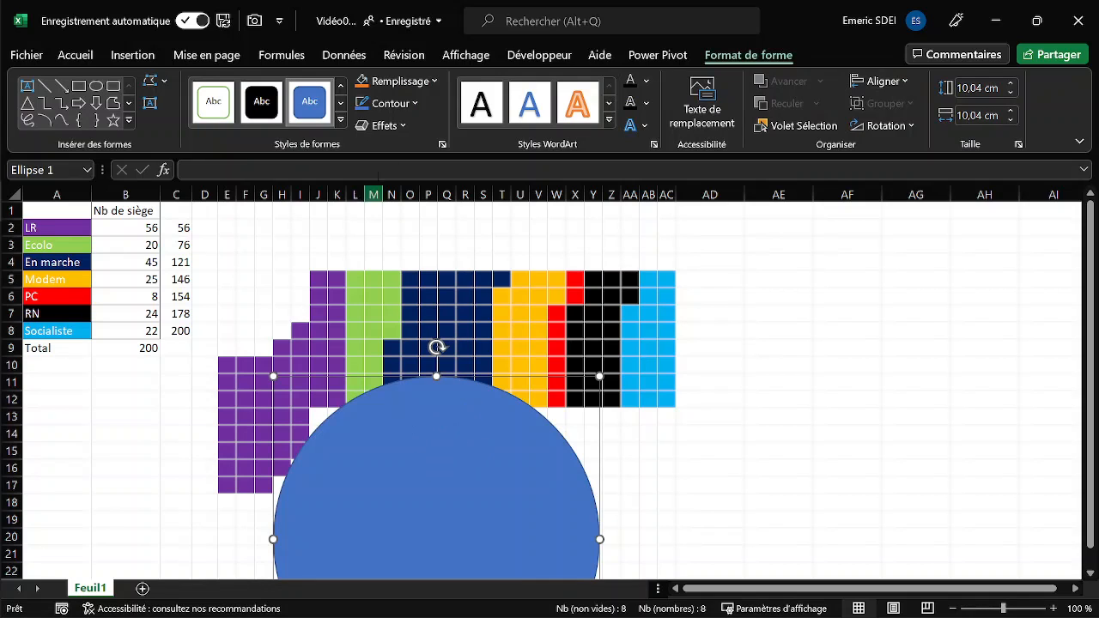
# - Remove the circle's outline and give it the automatic white fill so it masks the inner edge of the grid
pyautogui.click(416, 104)
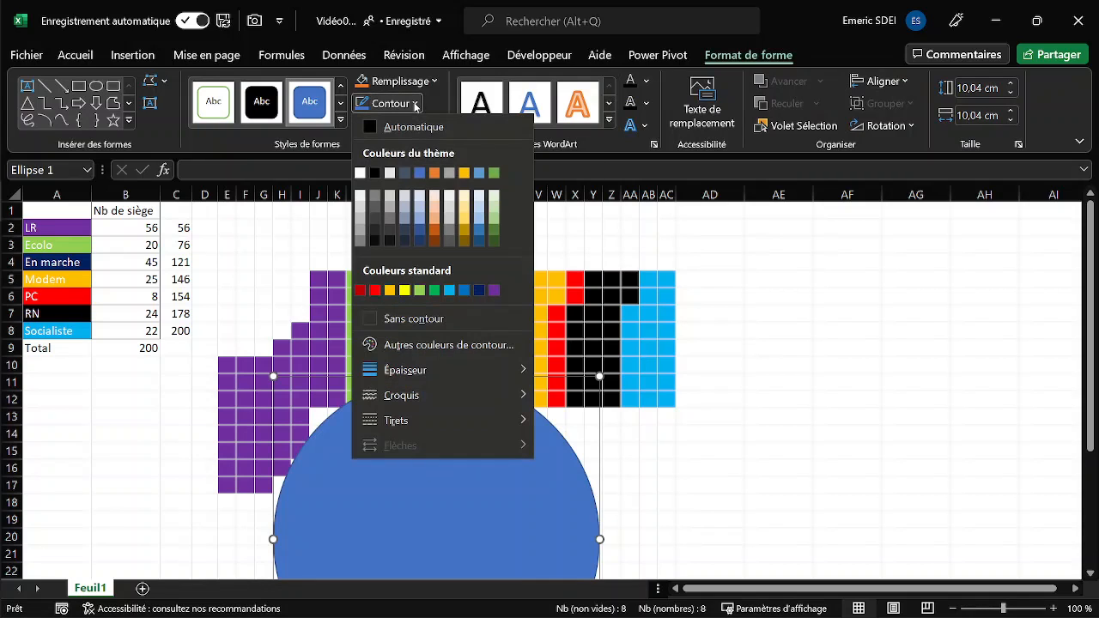
pyautogui.click(418, 319)
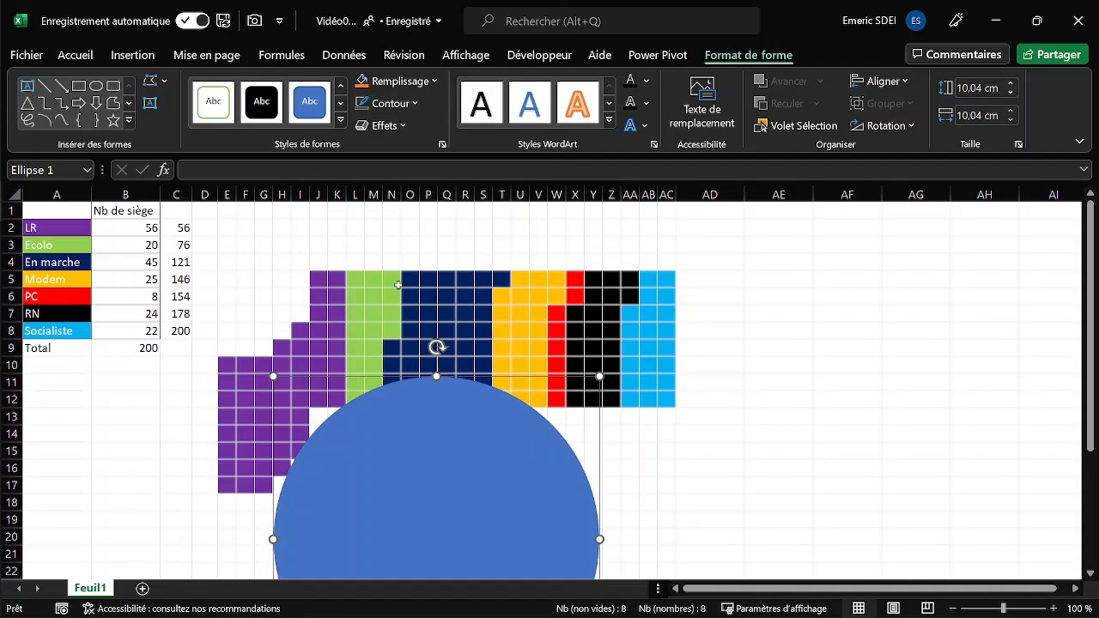
pyautogui.click(437, 82)
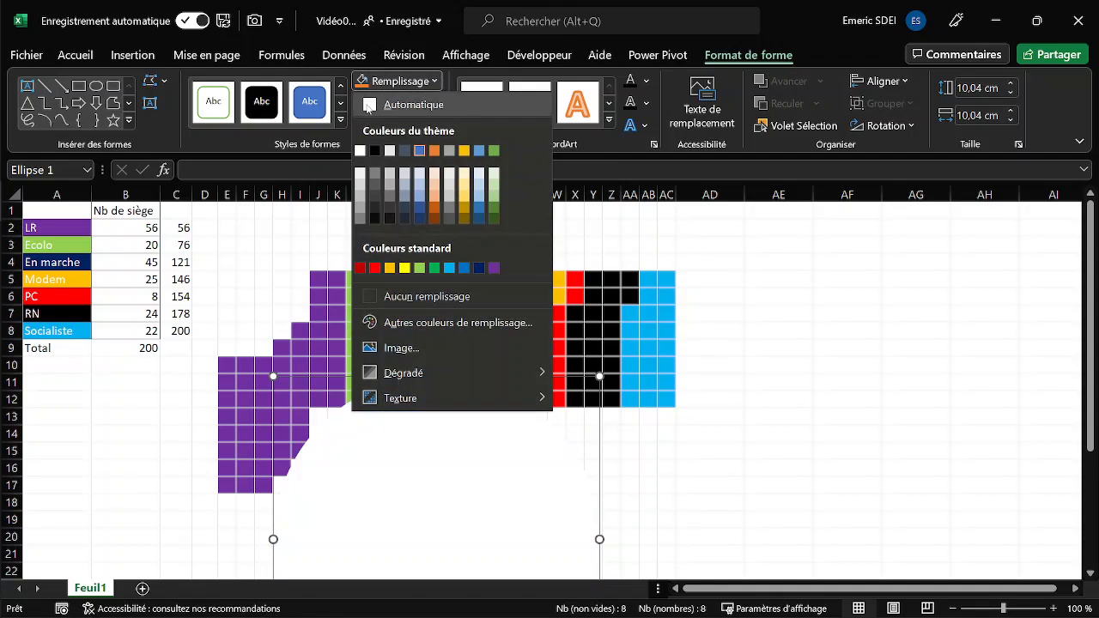
pyautogui.click(369, 105)
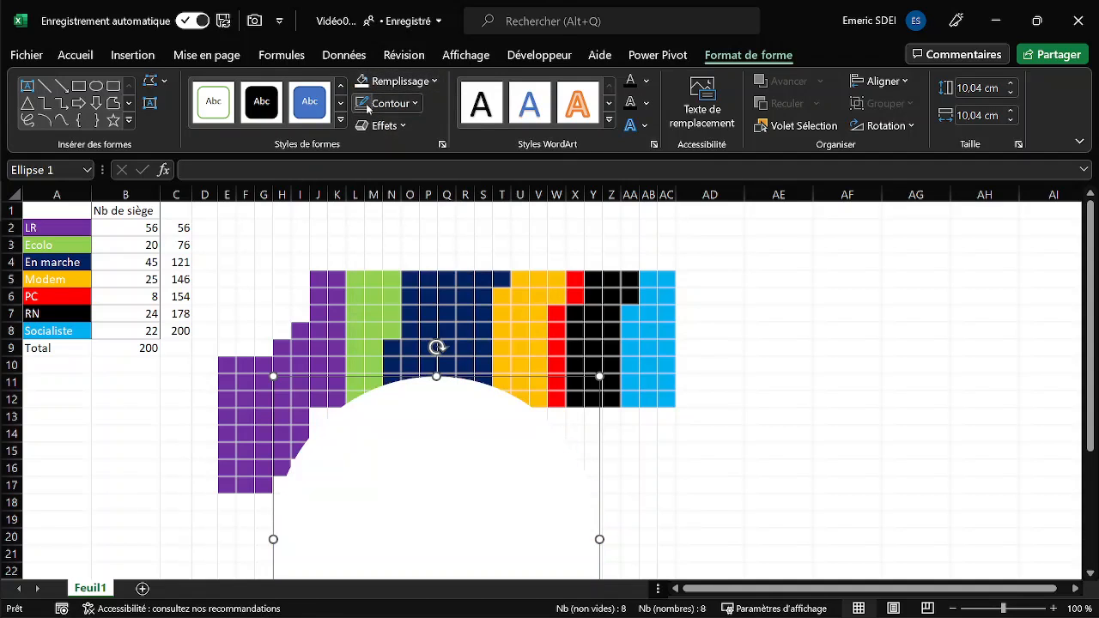
pyautogui.click(632, 495)
# - Shift seat columns down around the circle so J and W start at row 6, X at row 8, Y at row 10 and Z:AC at row 11
pyautogui.click(318, 277)
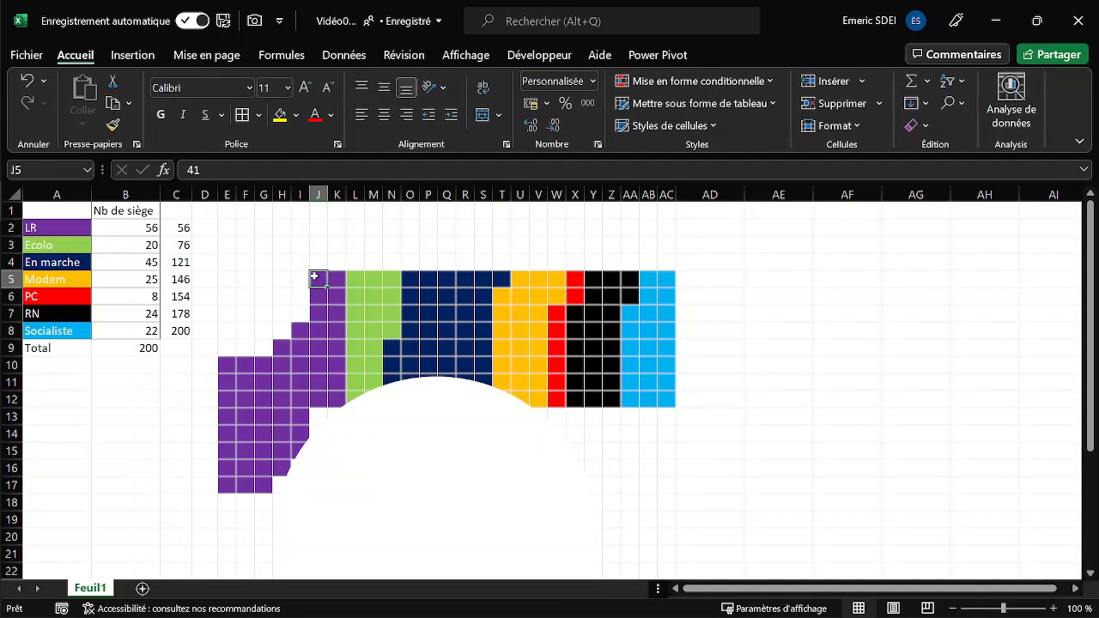
pyautogui.moveTo(314, 276); pyautogui.dragTo(324, 420)
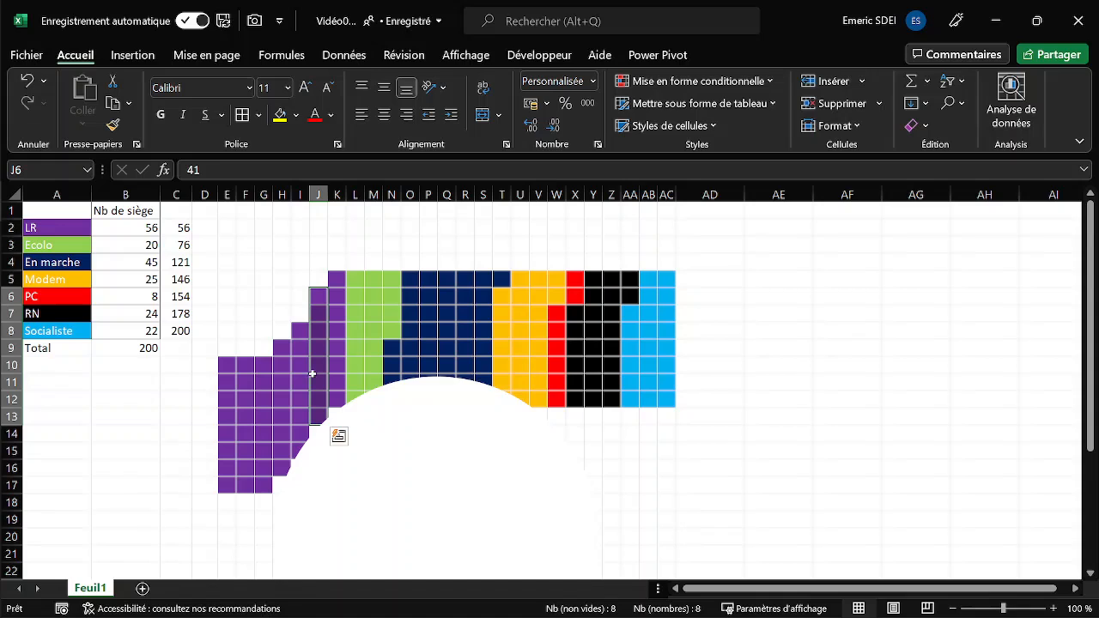
pyautogui.moveTo(560, 288); pyautogui.dragTo(678, 426)
pyautogui.moveTo(578, 297); pyautogui.dragTo(637, 444)
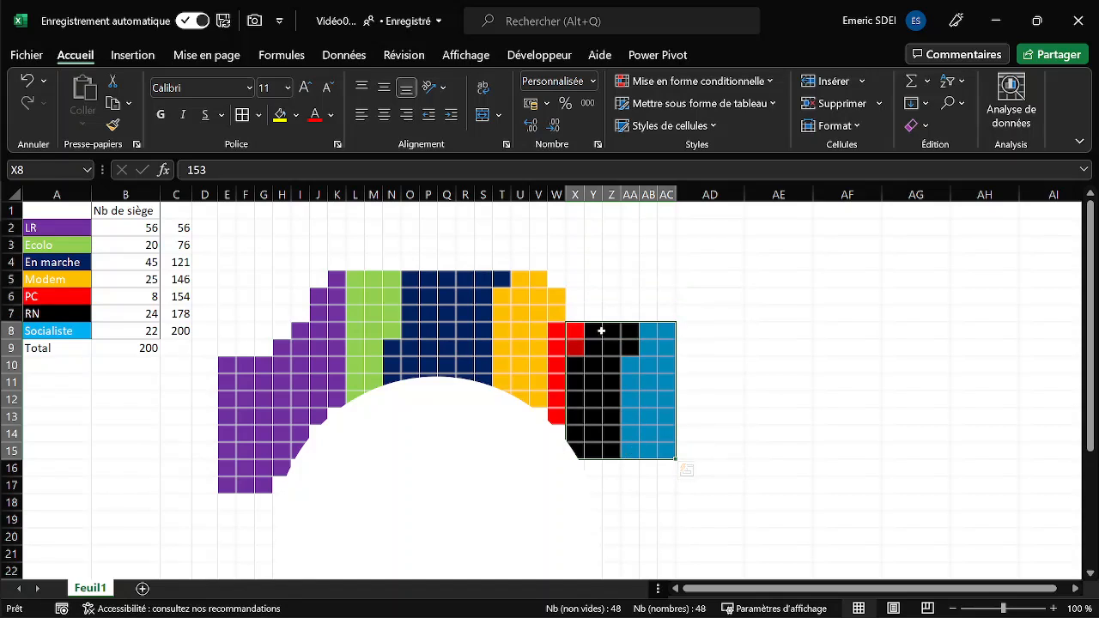
pyautogui.moveTo(601, 329); pyautogui.dragTo(646, 492)
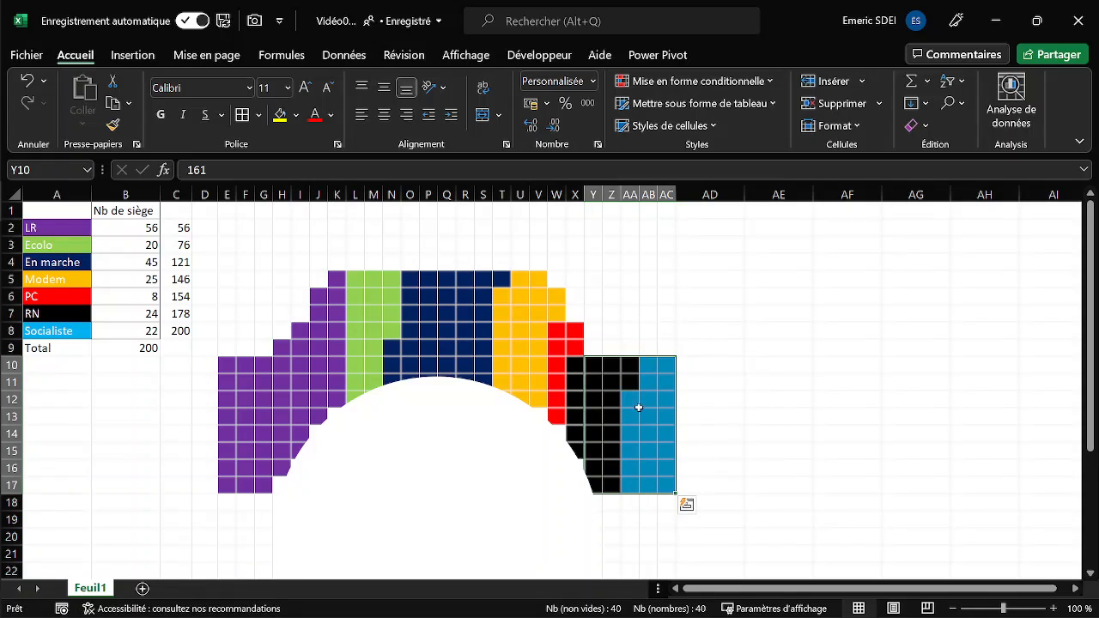
pyautogui.moveTo(606, 366); pyautogui.dragTo(649, 504)
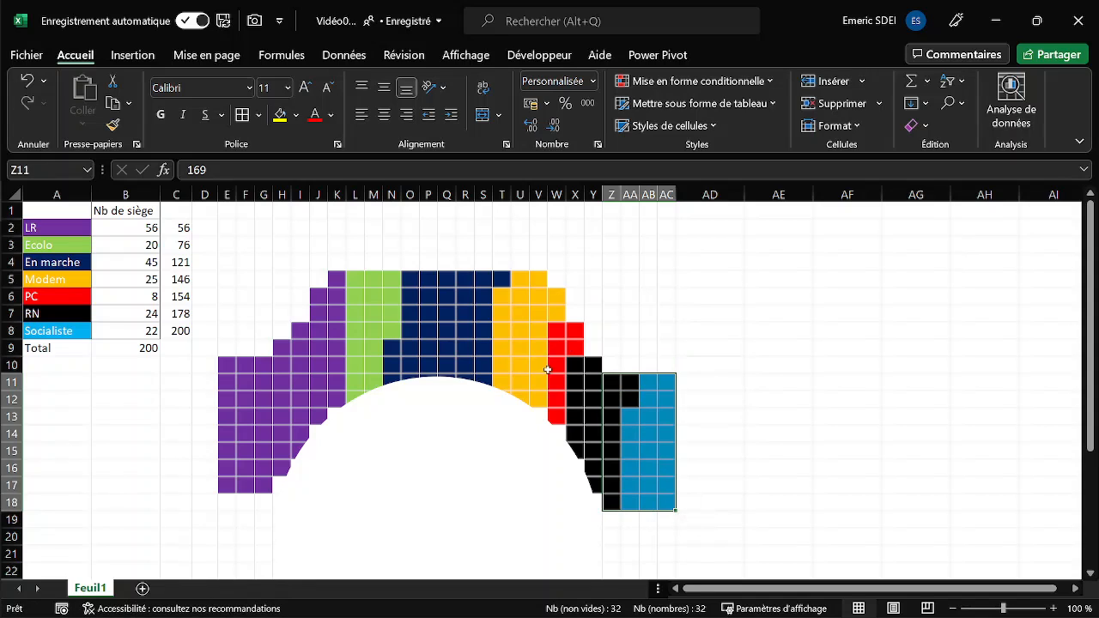
# - Lower both ends of the arch so column G starts at row 11, and E:F and AB:AC start at row 14
pyautogui.moveTo(230, 364); pyautogui.dragTo(222, 501)
pyautogui.moveTo(226, 385); pyautogui.dragTo(242, 554)
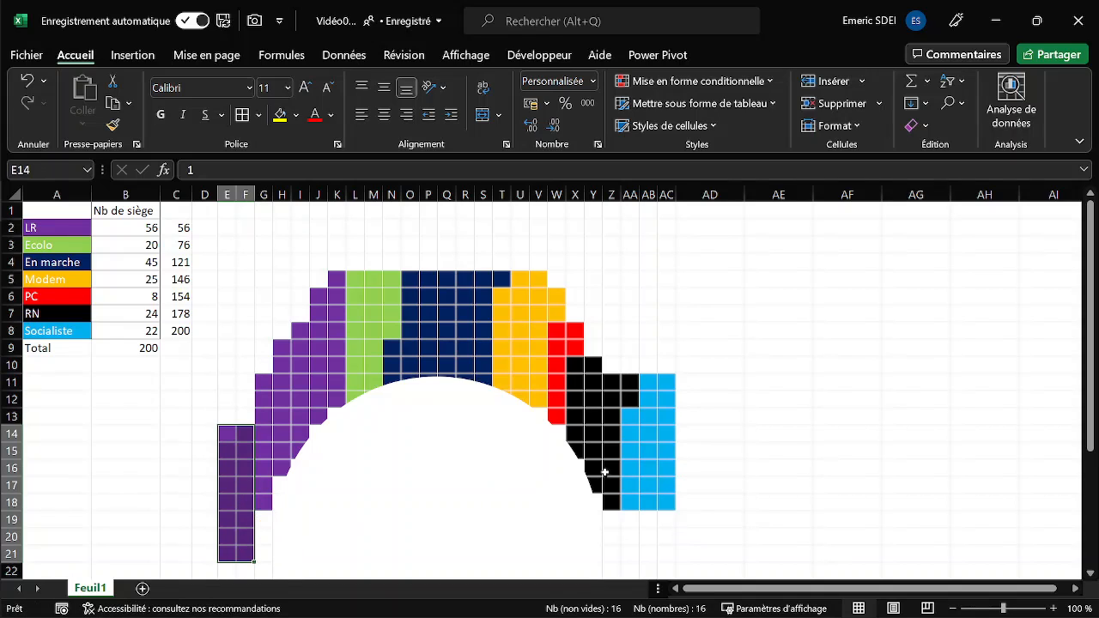
pyautogui.moveTo(644, 396); pyautogui.dragTo(651, 554)
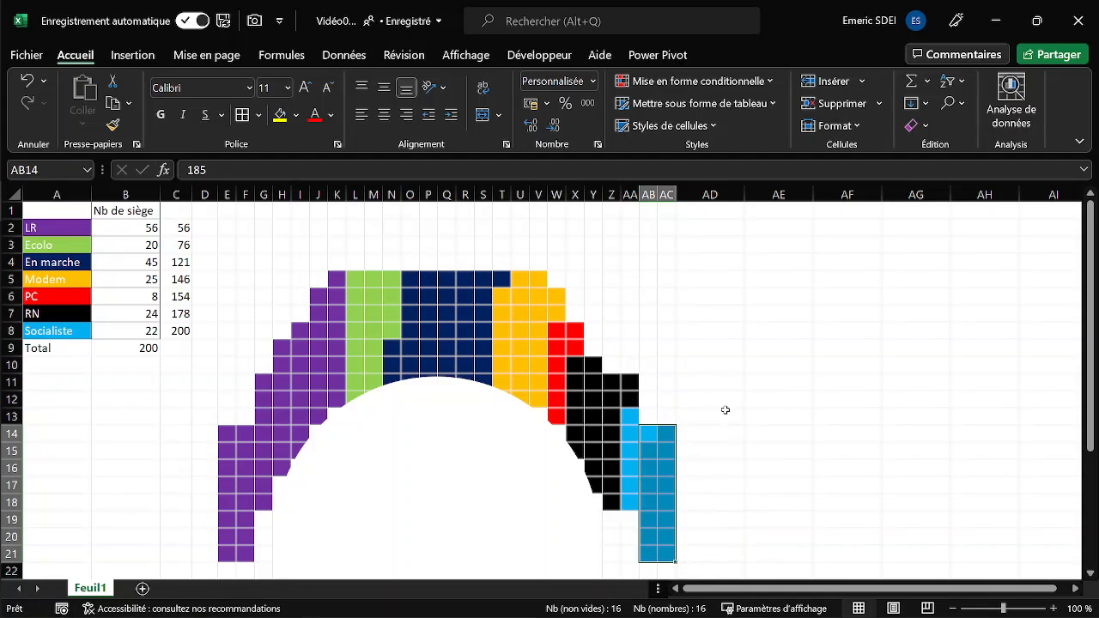
# - Set the seat counts to 20 for LR and 56 for Ecolo to test the hemicycle's colouring
pyautogui.click(158, 244)
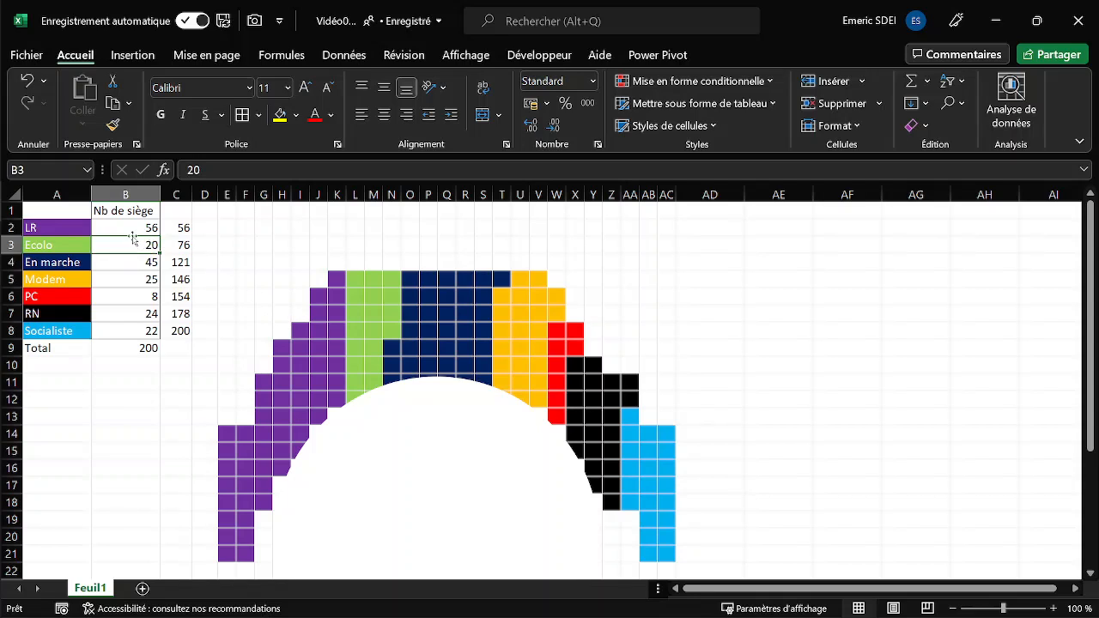
pyautogui.click(128, 229)
pyautogui.write('20')
pyautogui.press('Return')
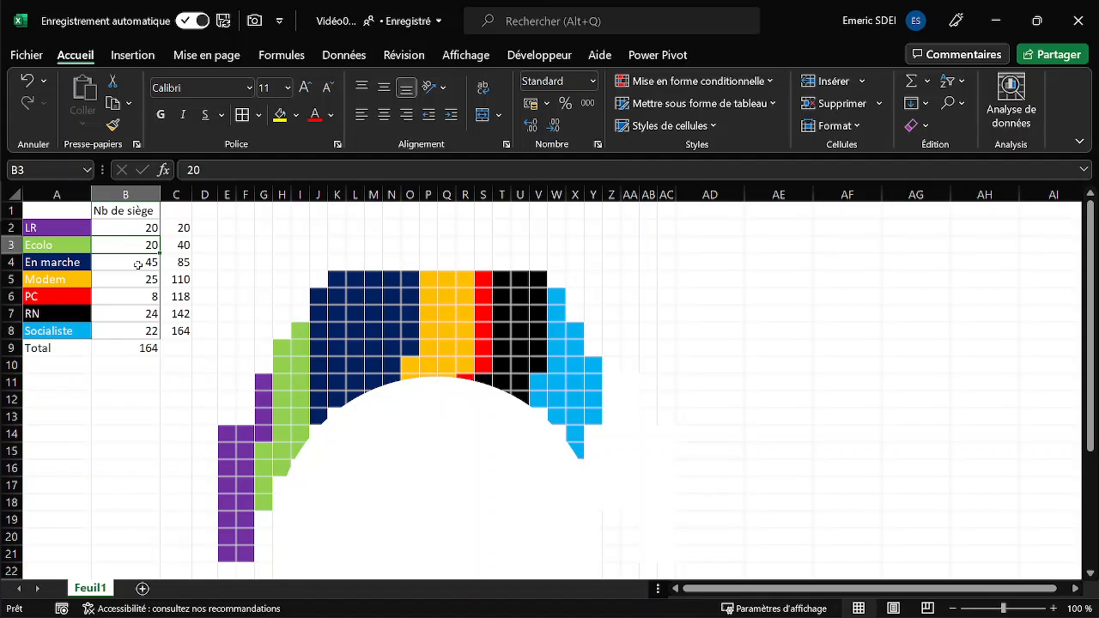
pyautogui.write('56')
pyautogui.press('Return')
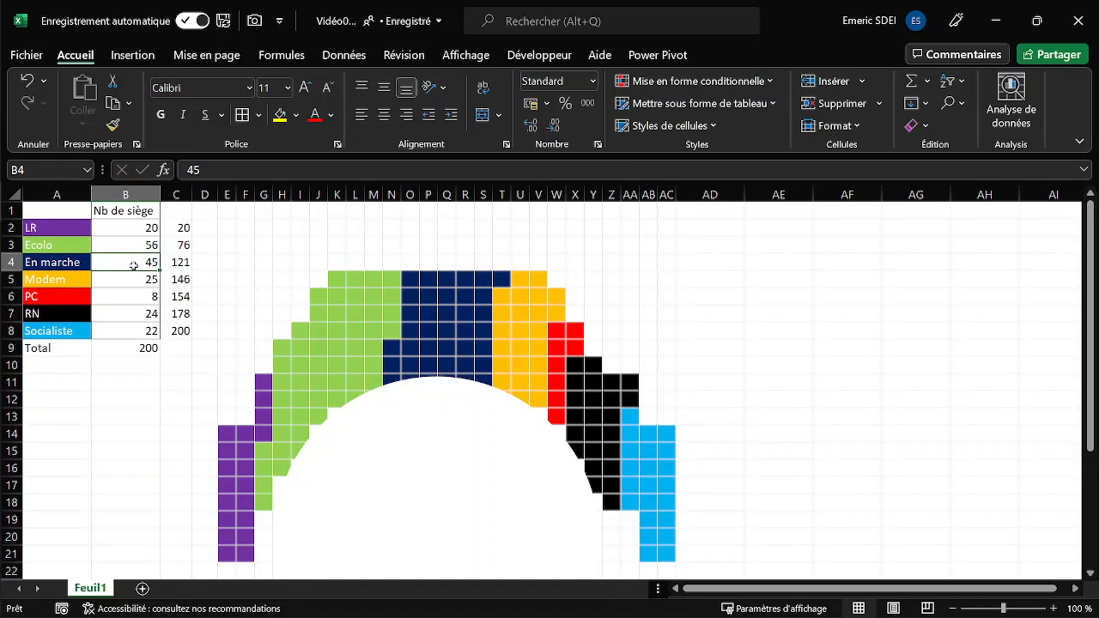